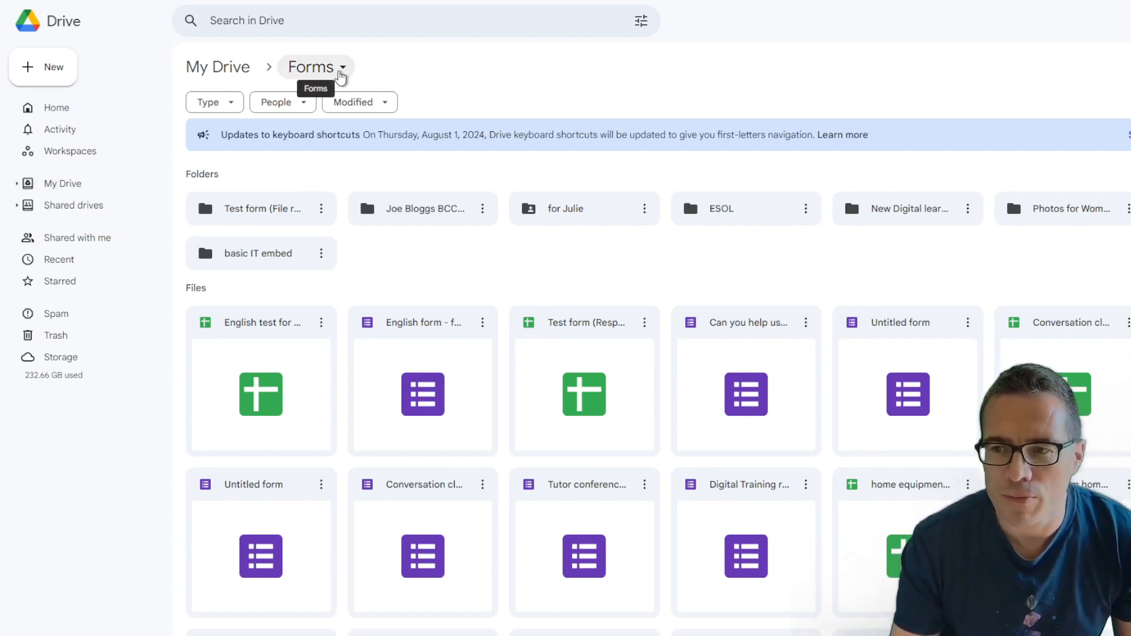
Create a blank Google Form in the Forms folder and add a second question to it
scroll(674, 499, down, 4)
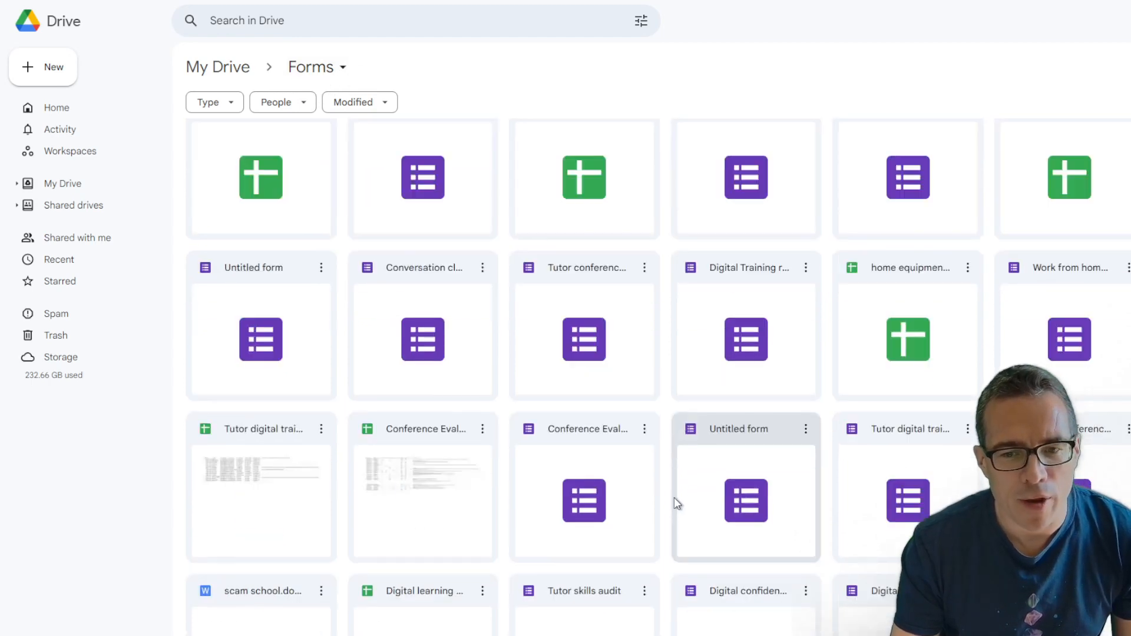
scroll(675, 501, up, 4)
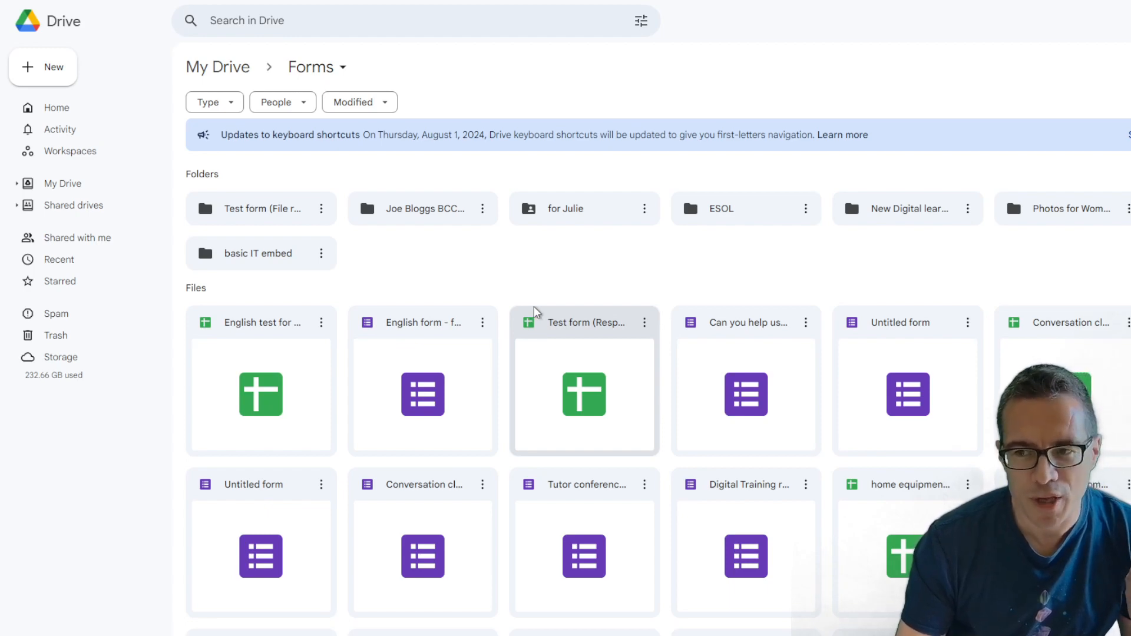
right_click(433, 270)
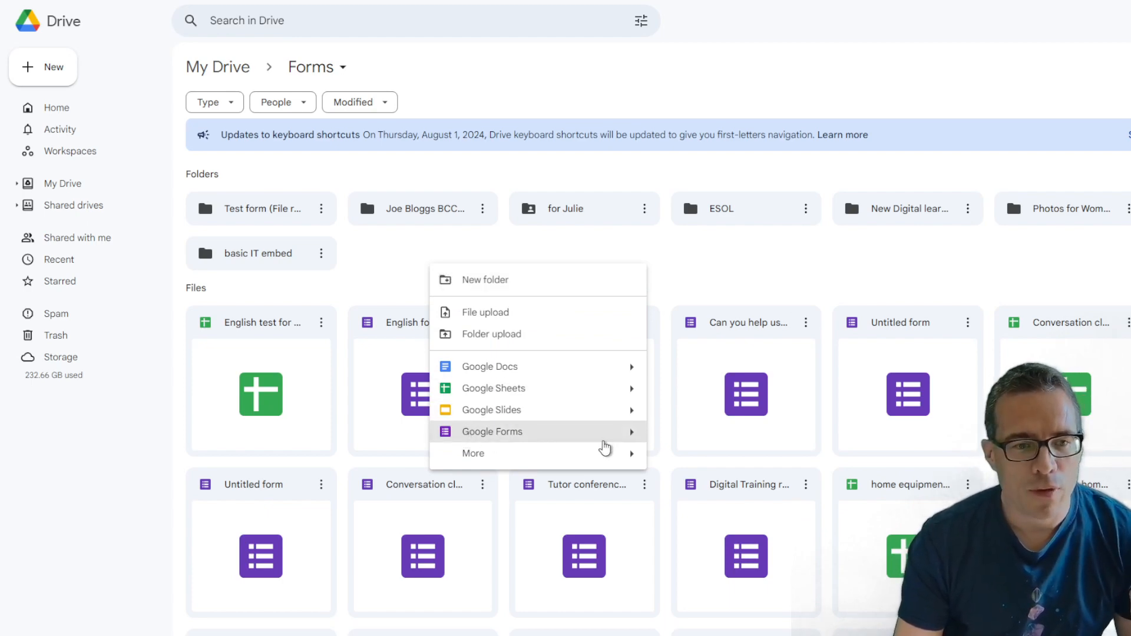
mouse_move(633, 439)
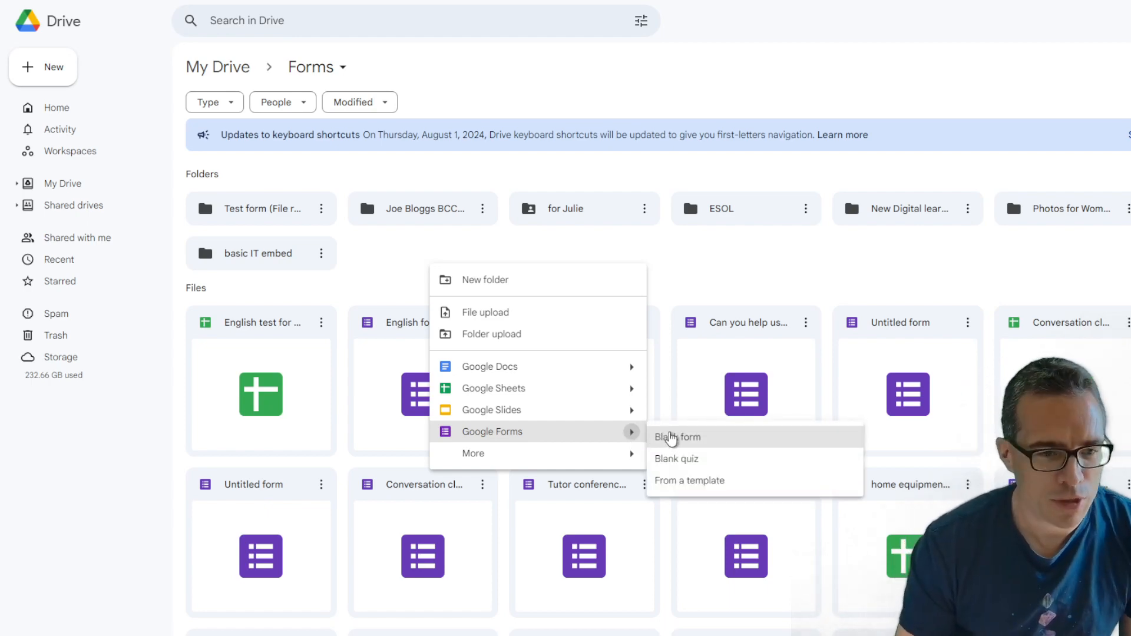
click(672, 438)
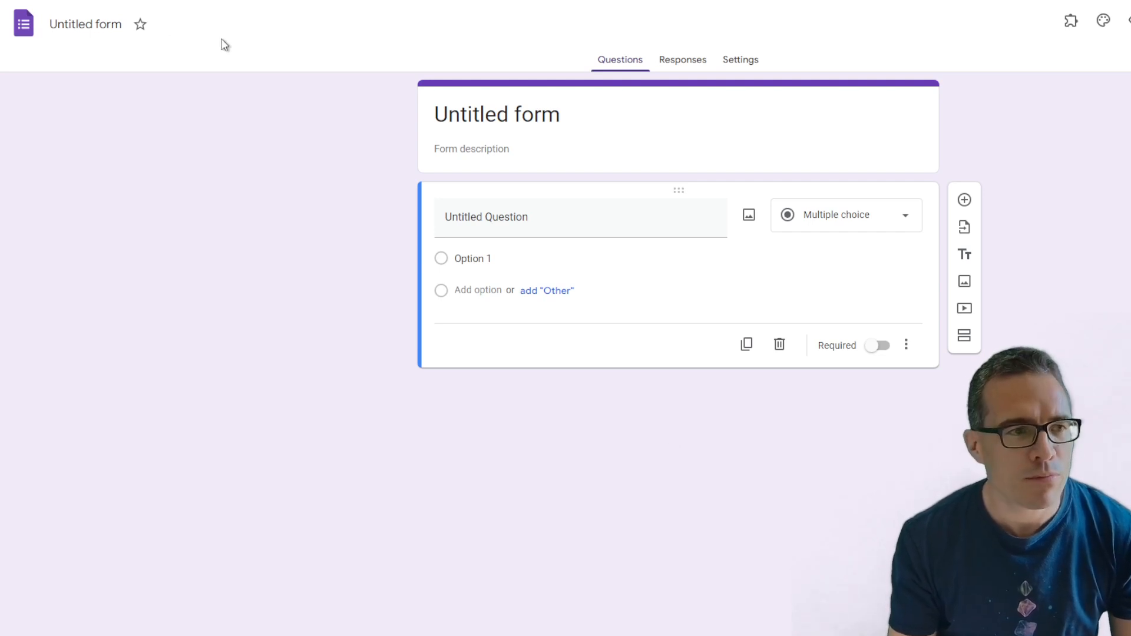
click(486, 219)
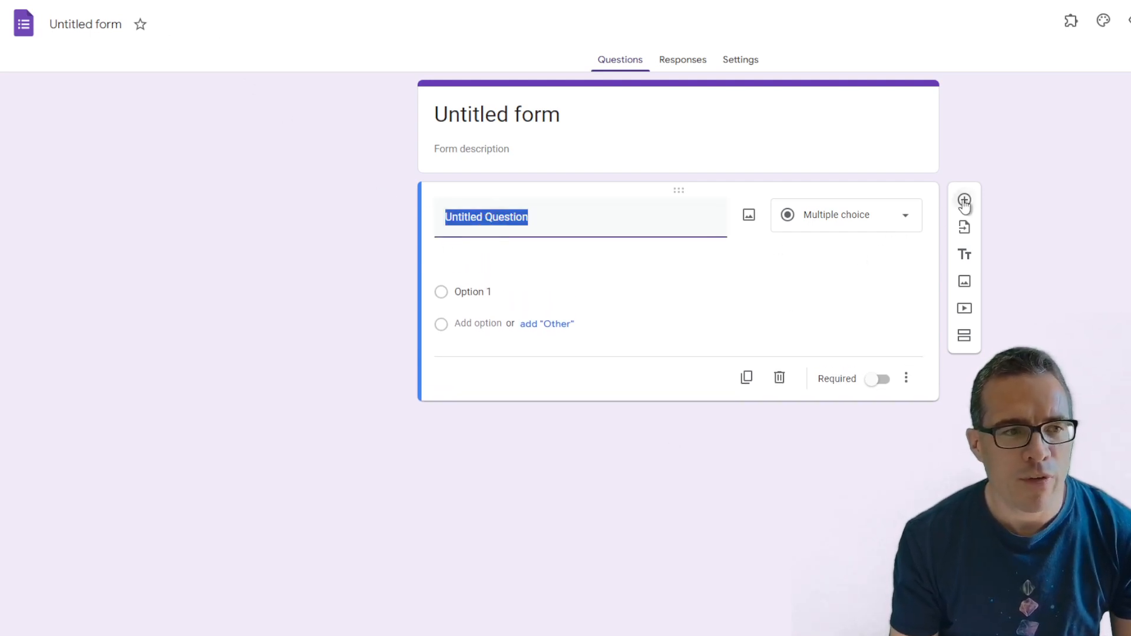
click(964, 200)
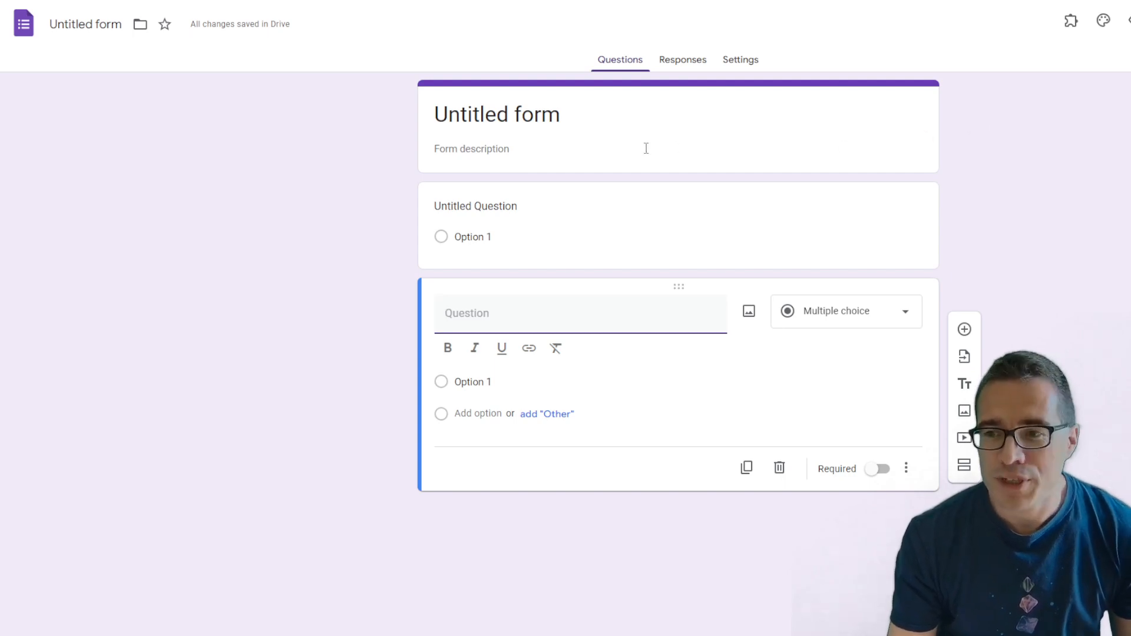
Title the form "Maths test" and give the form file the same name
click(524, 117)
triple_click(525, 116)
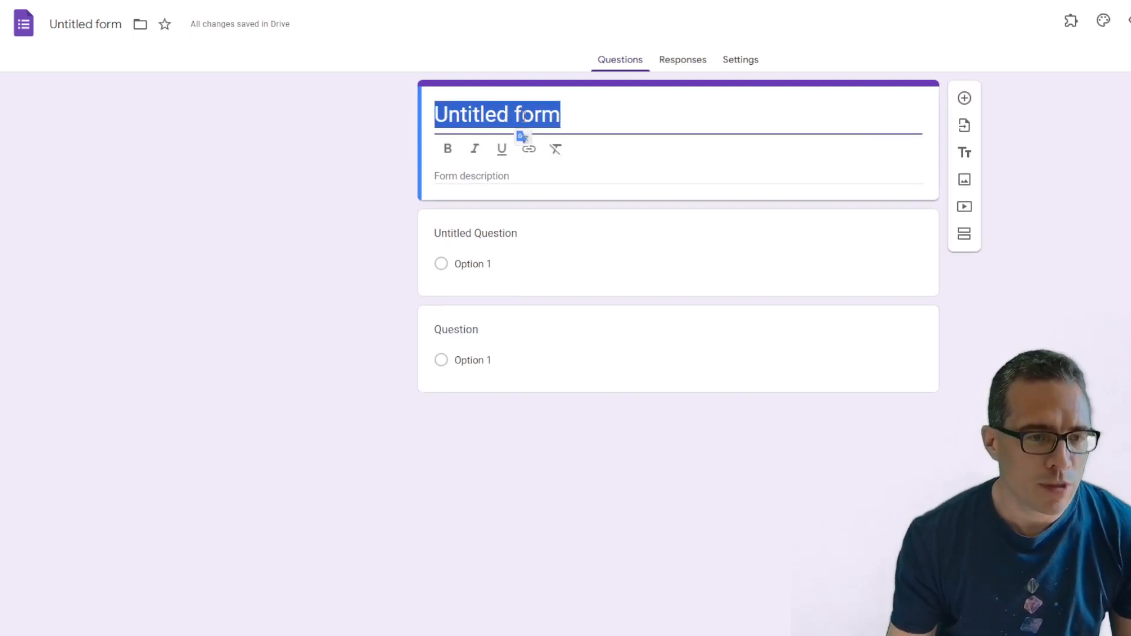
text(Maths test)
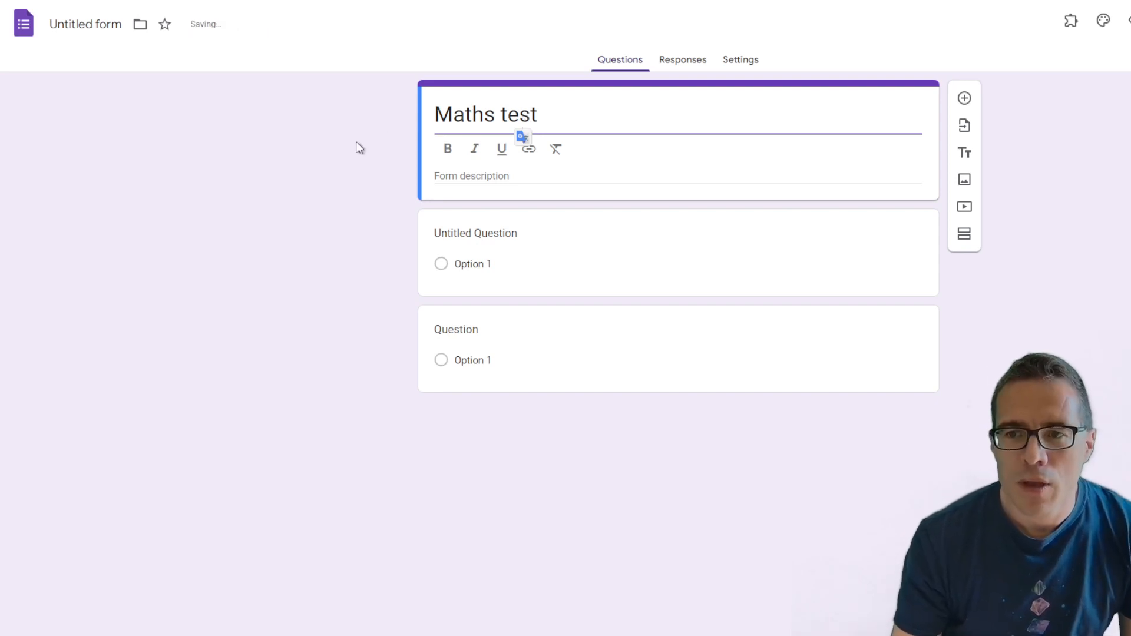
click(355, 182)
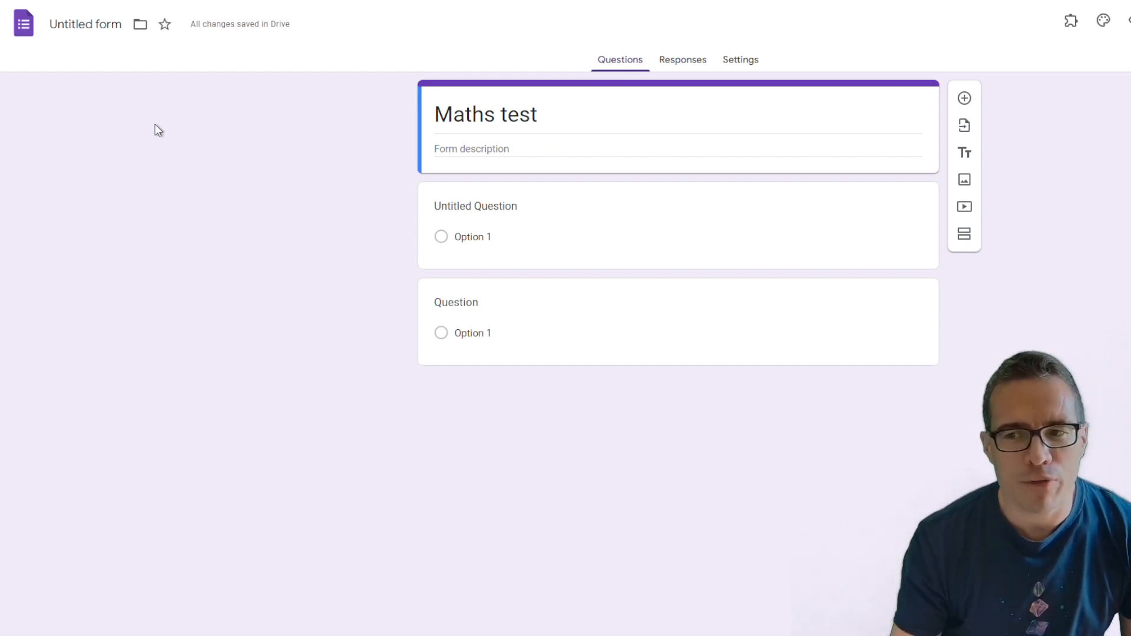
click(73, 23)
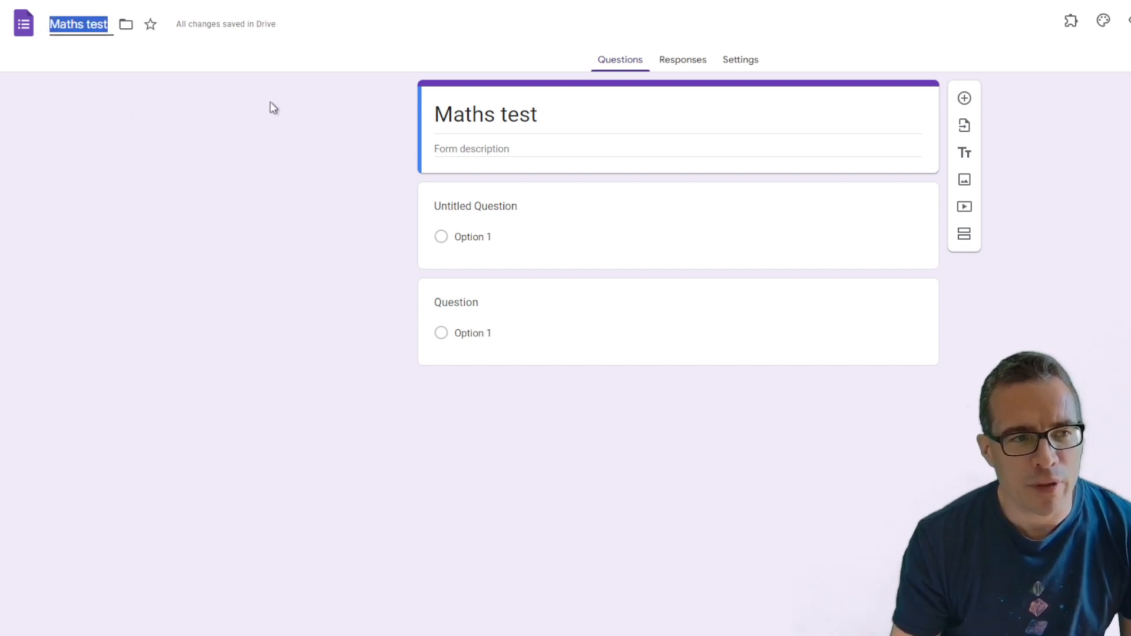
click(297, 141)
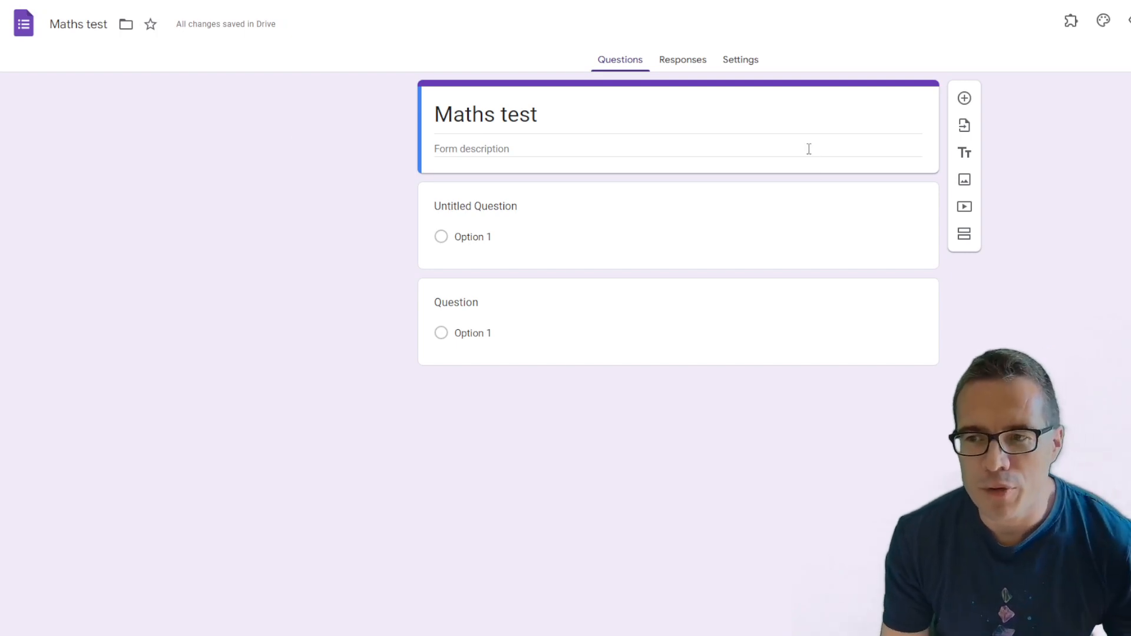
Turn the form into a quiz in its settings and look through the quiz options
click(749, 66)
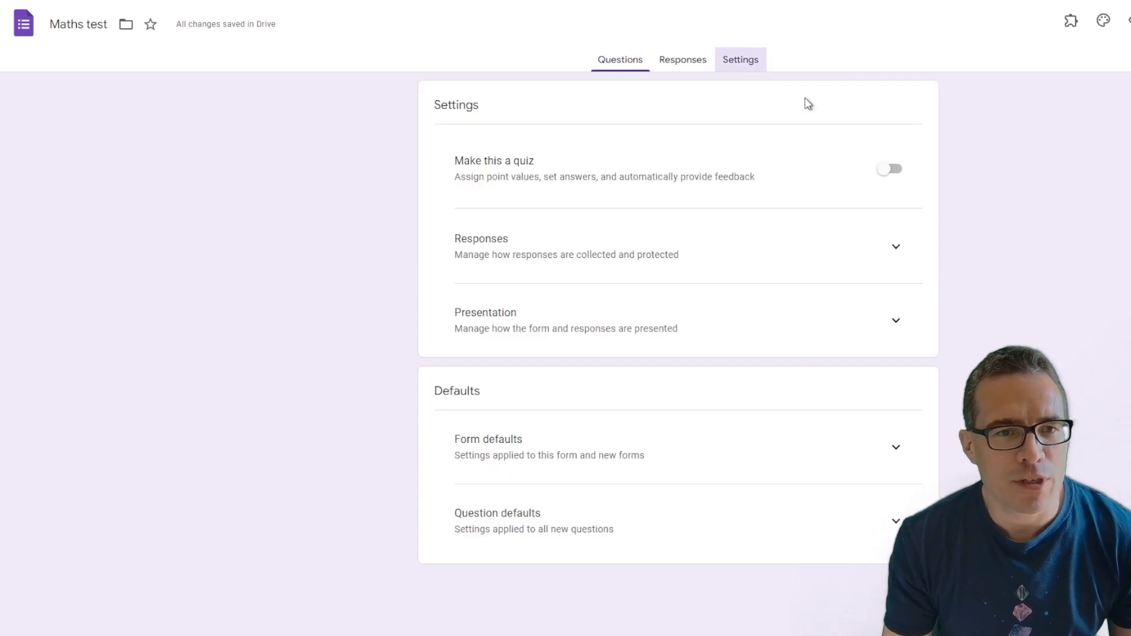
click(891, 174)
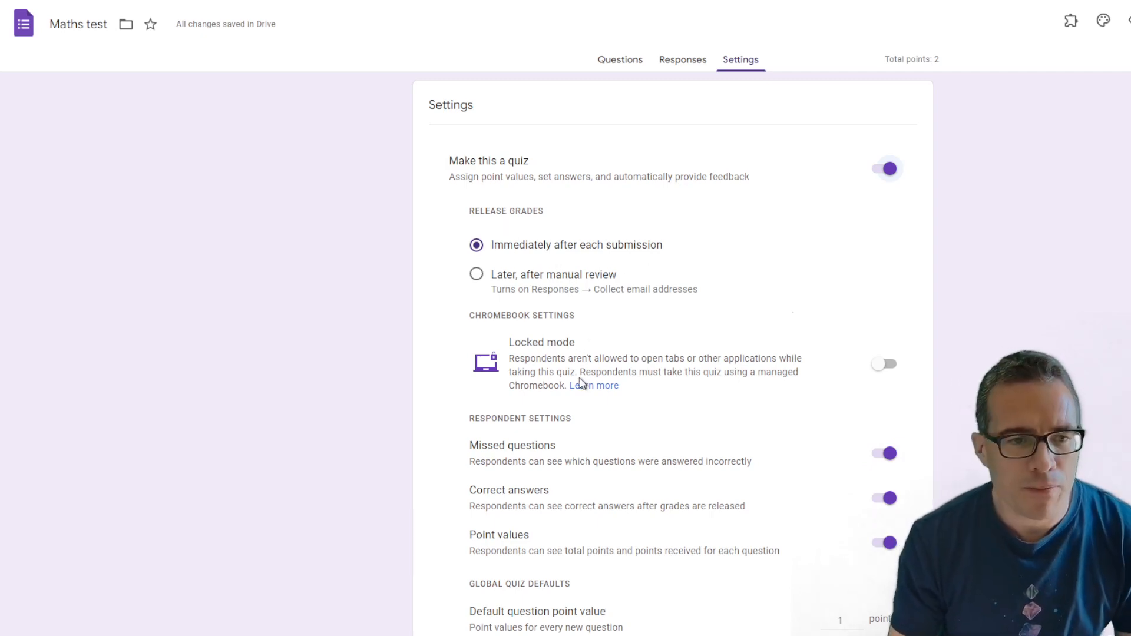
scroll(580, 353, down, 2)
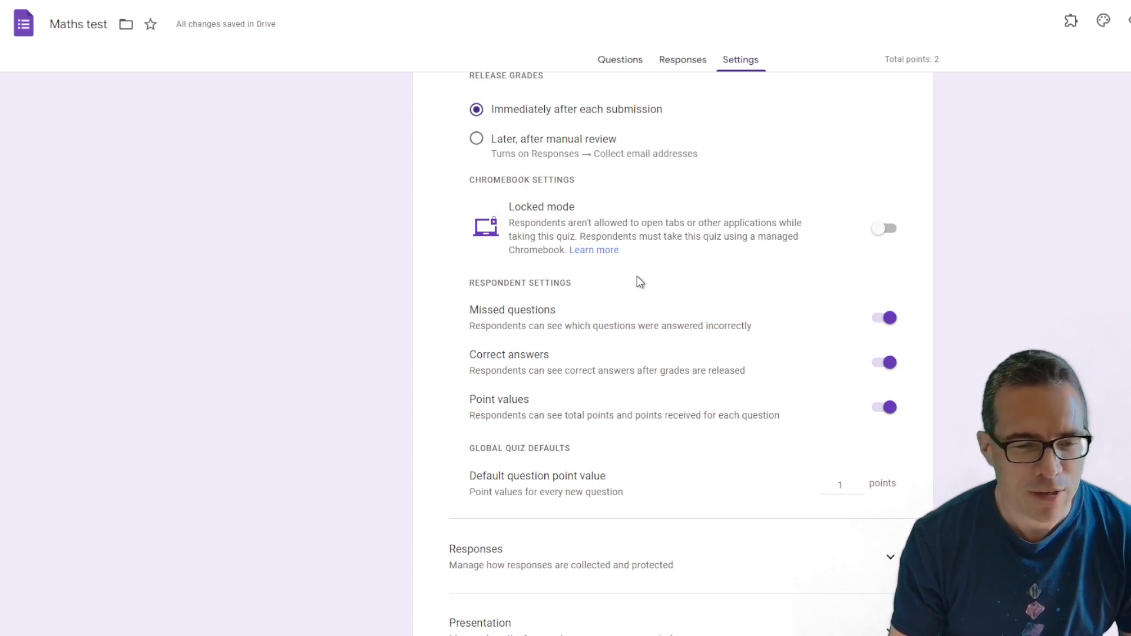
scroll(704, 374, down, 2)
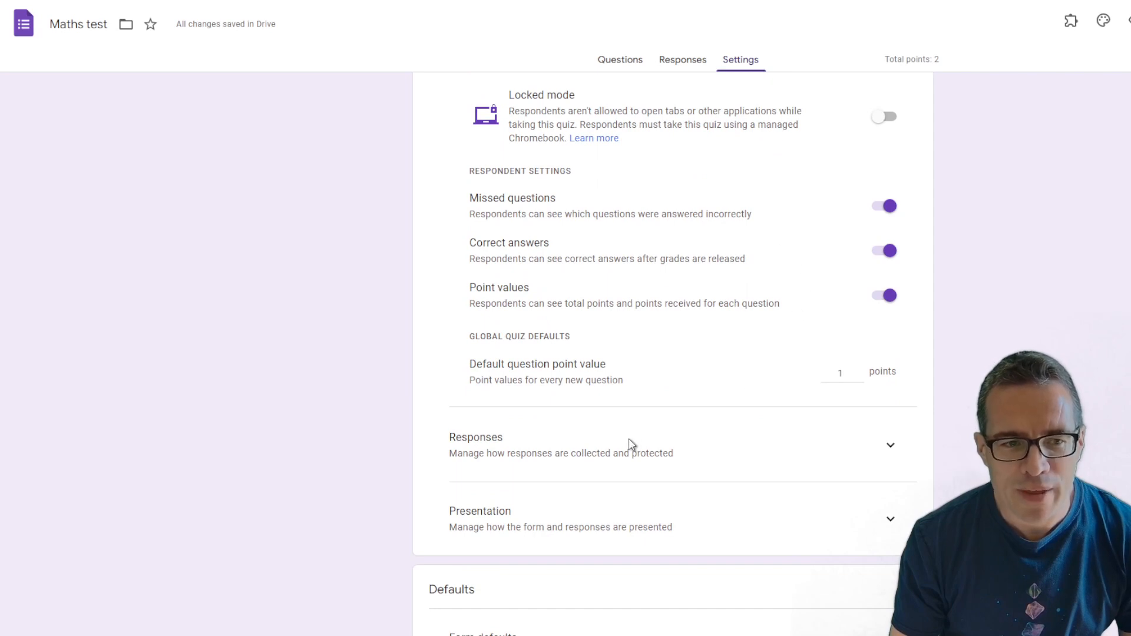
In the response settings, turn off the restriction to users in the organization and its trusted organizations
click(890, 446)
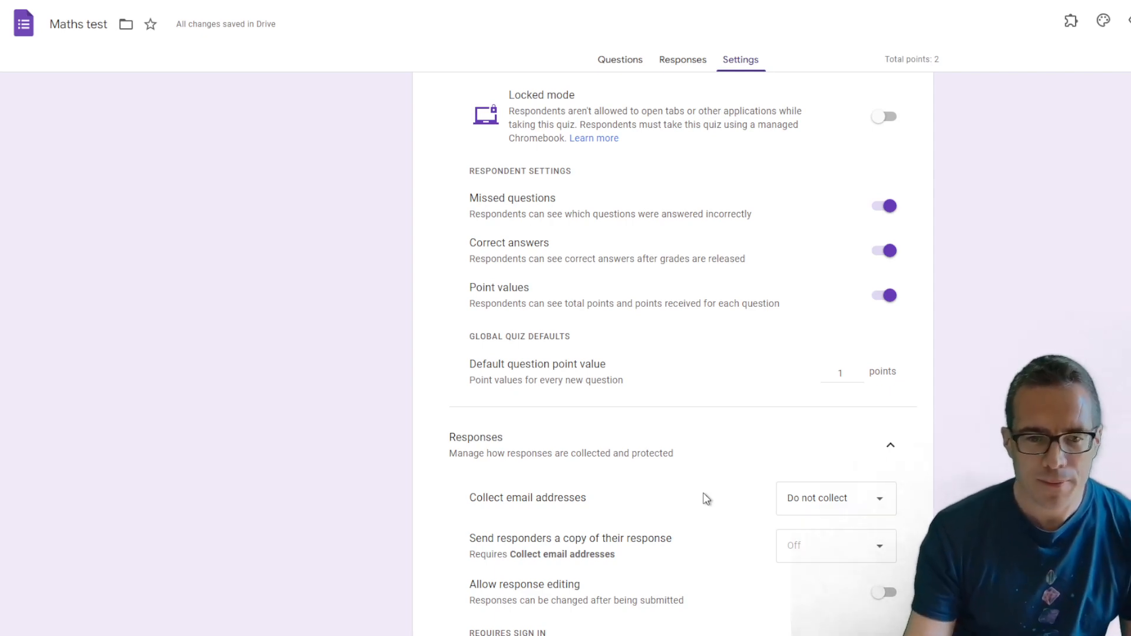
scroll(754, 571, down, 2)
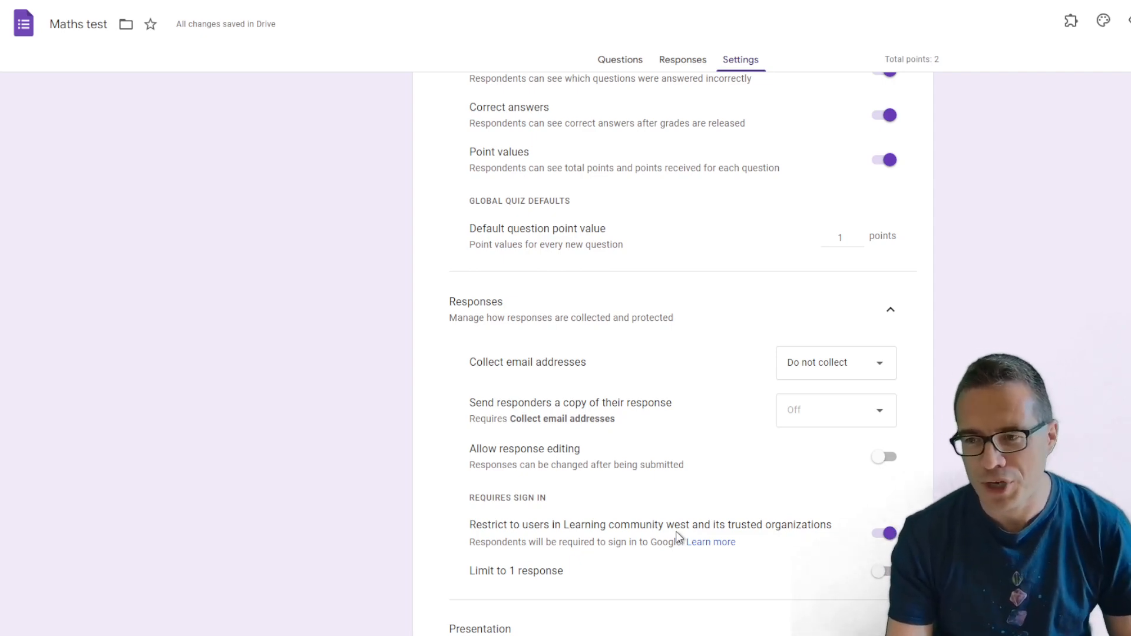
click(880, 534)
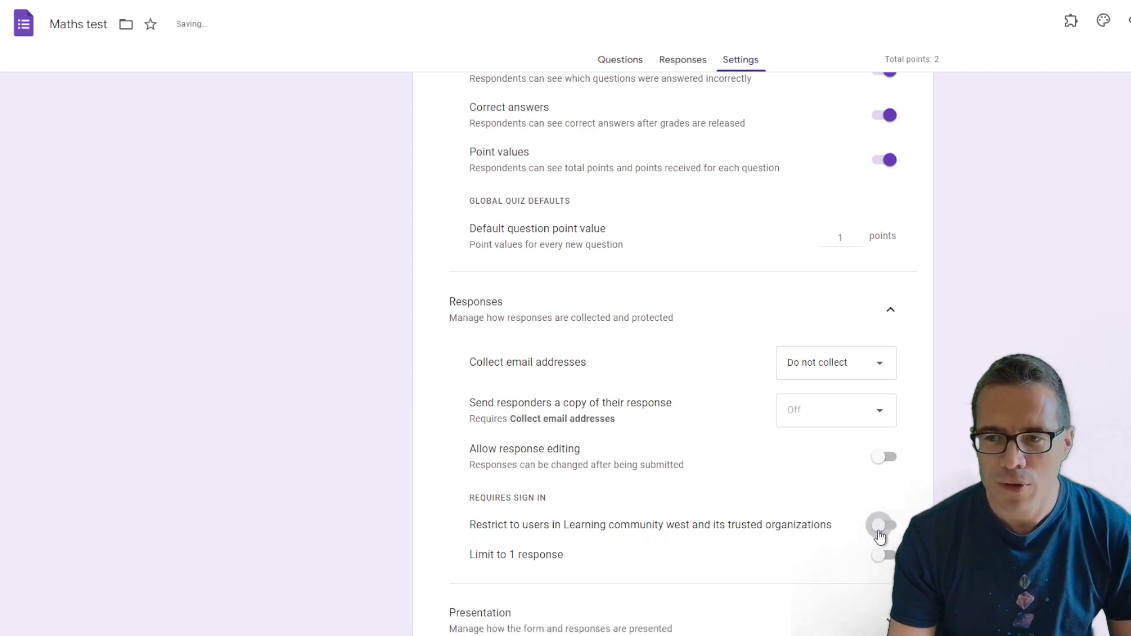
scroll(879, 534, down, 2)
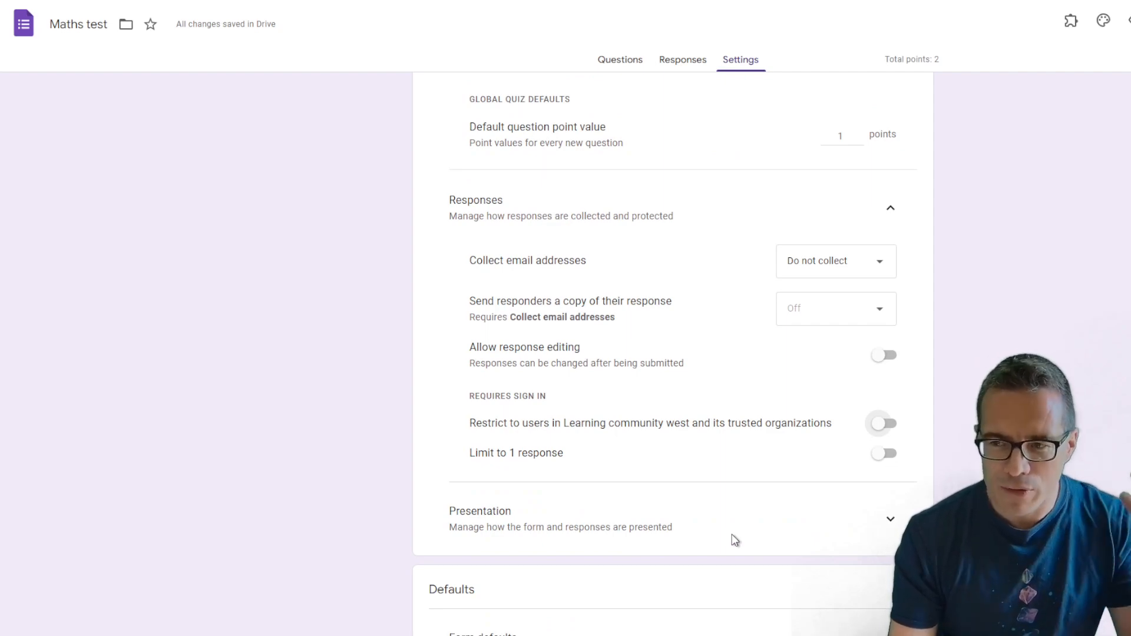
scroll(735, 540, up, 8)
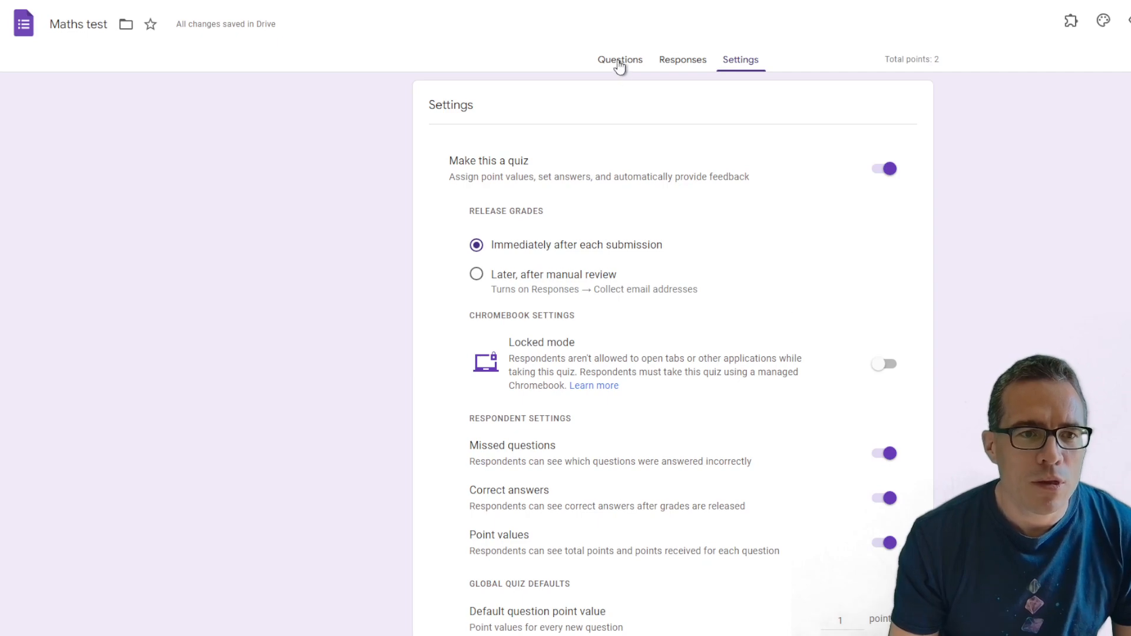
Return to the form's questions and move the first question below the second one
click(619, 67)
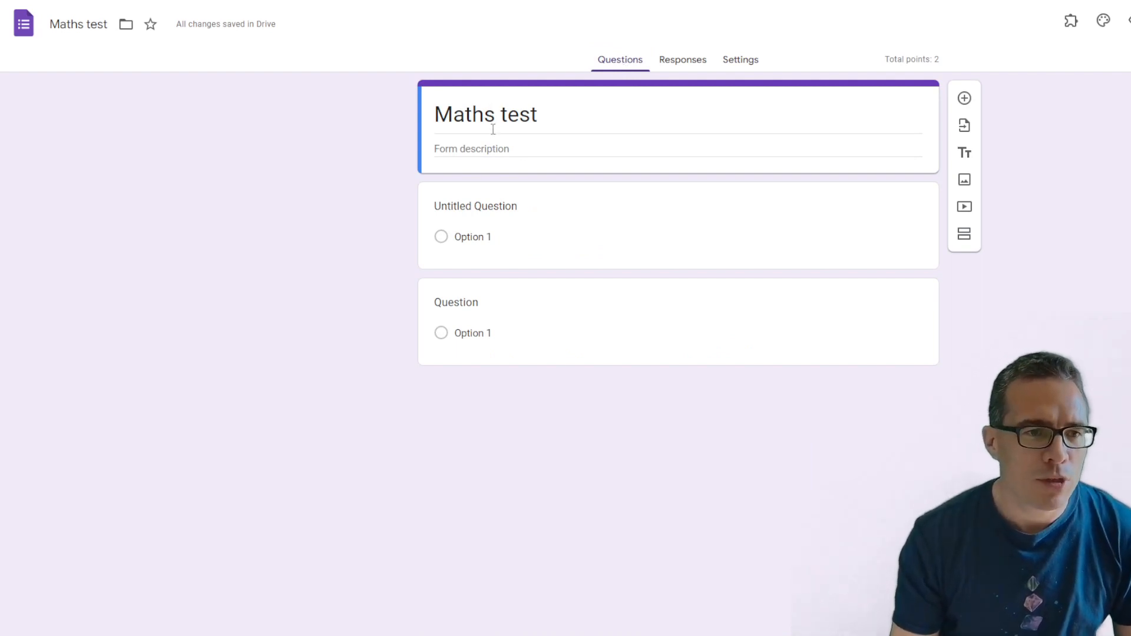
click(493, 147)
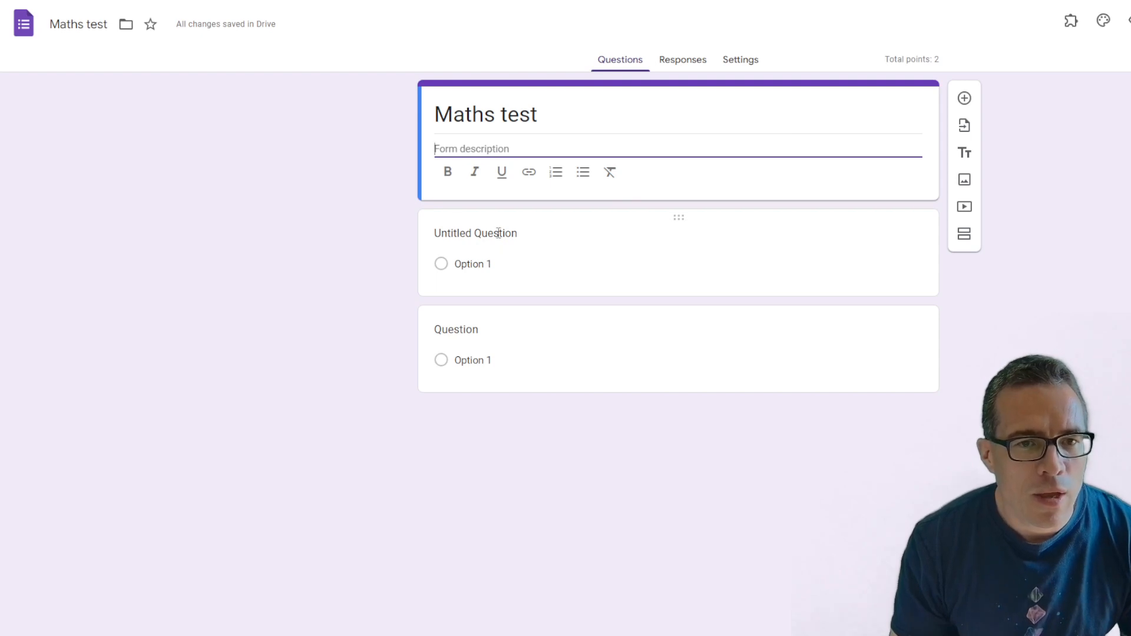
click(623, 234)
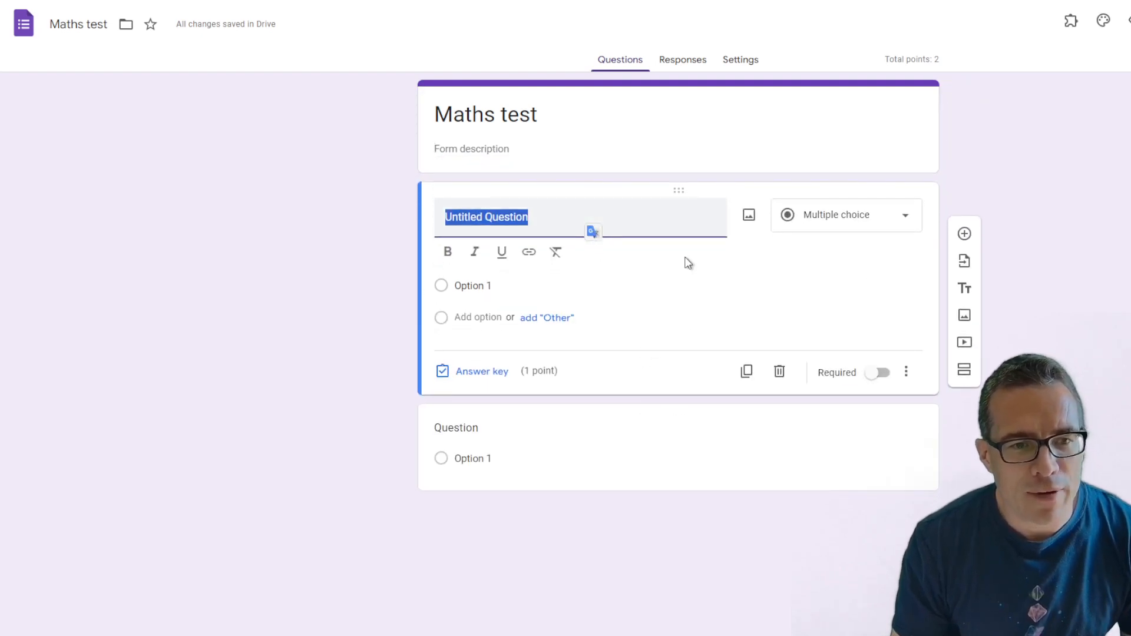
click(662, 434)
click(681, 233)
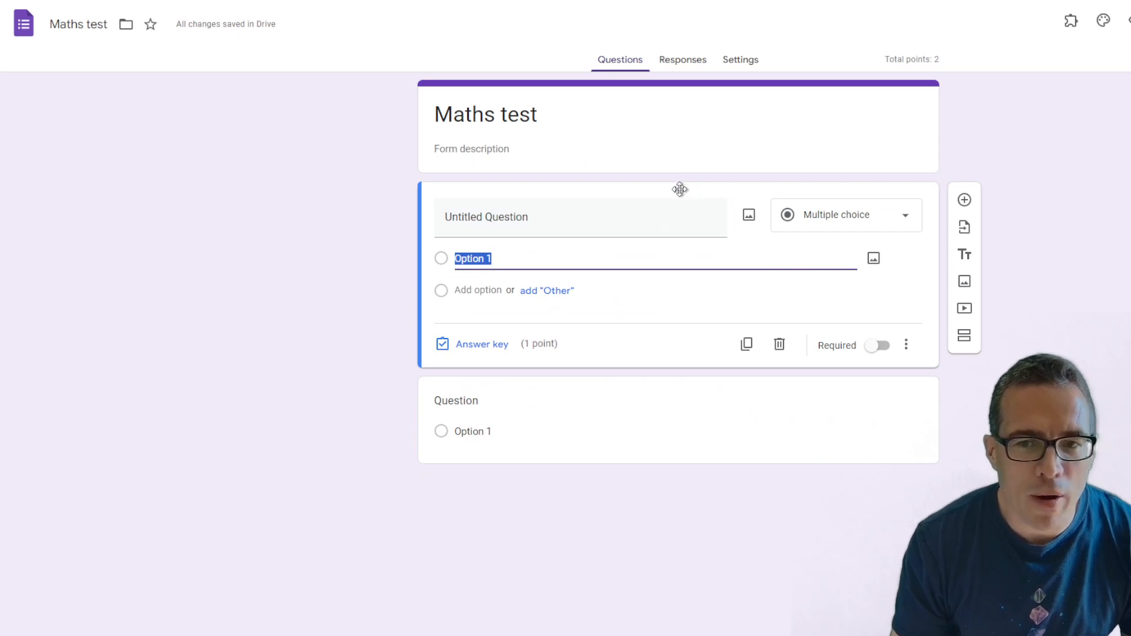
drag(679, 189, 655, 379)
drag(677, 286, 690, 317)
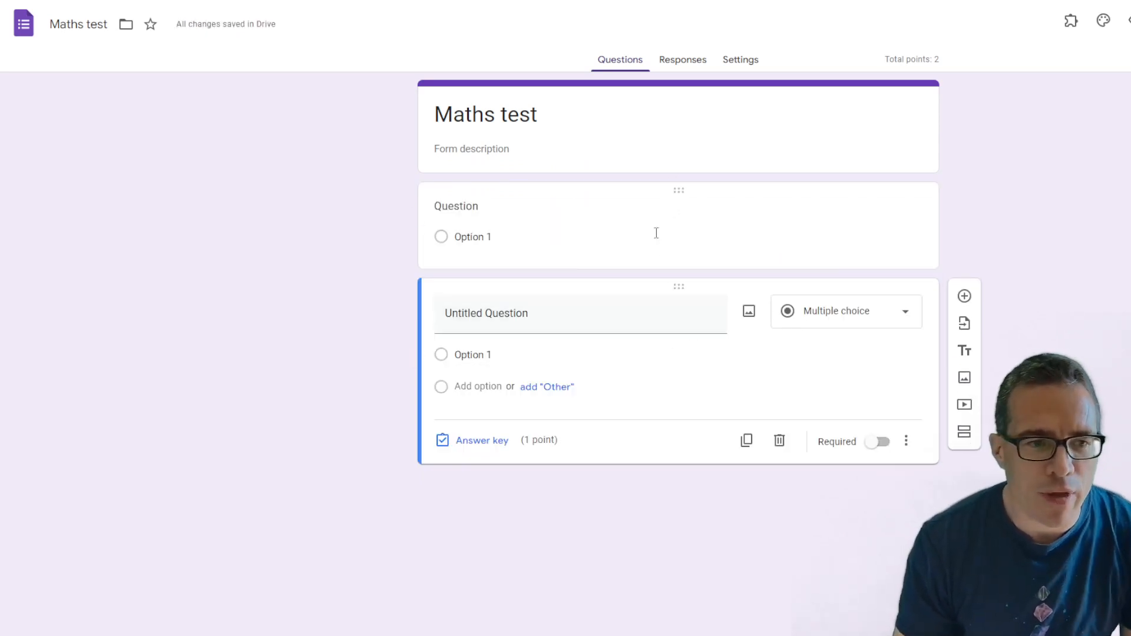
Enter "What is your name?" as the text of the first question
click(505, 204)
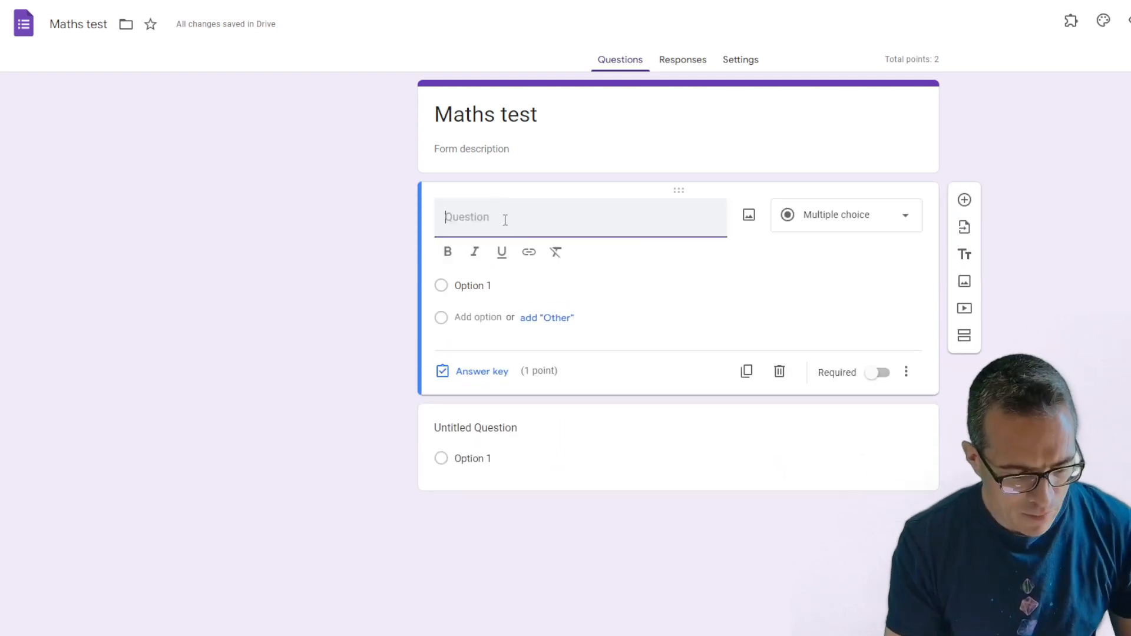
text(What ius)
key(BackSpace)
key(BackSpace)
key(BackSpace)
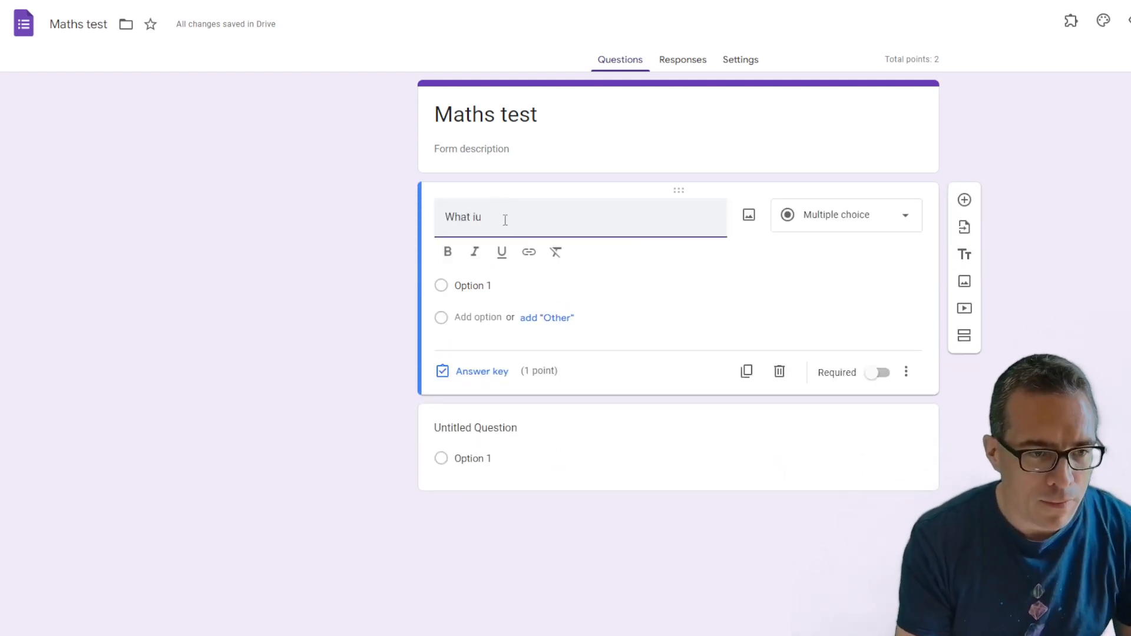
text(s your)
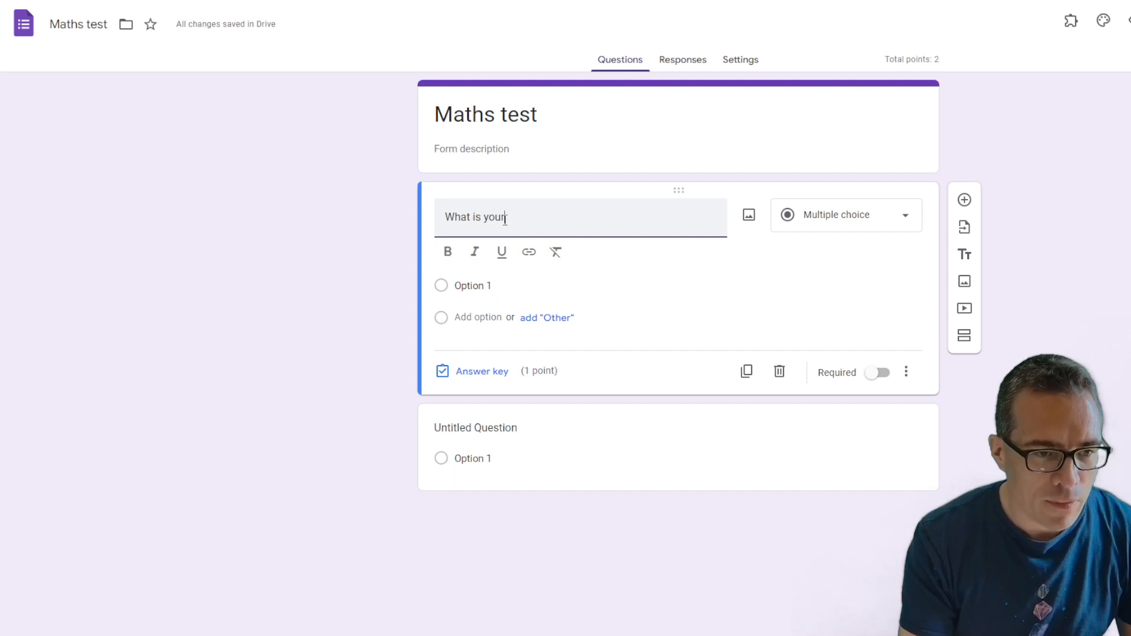
text( name?)
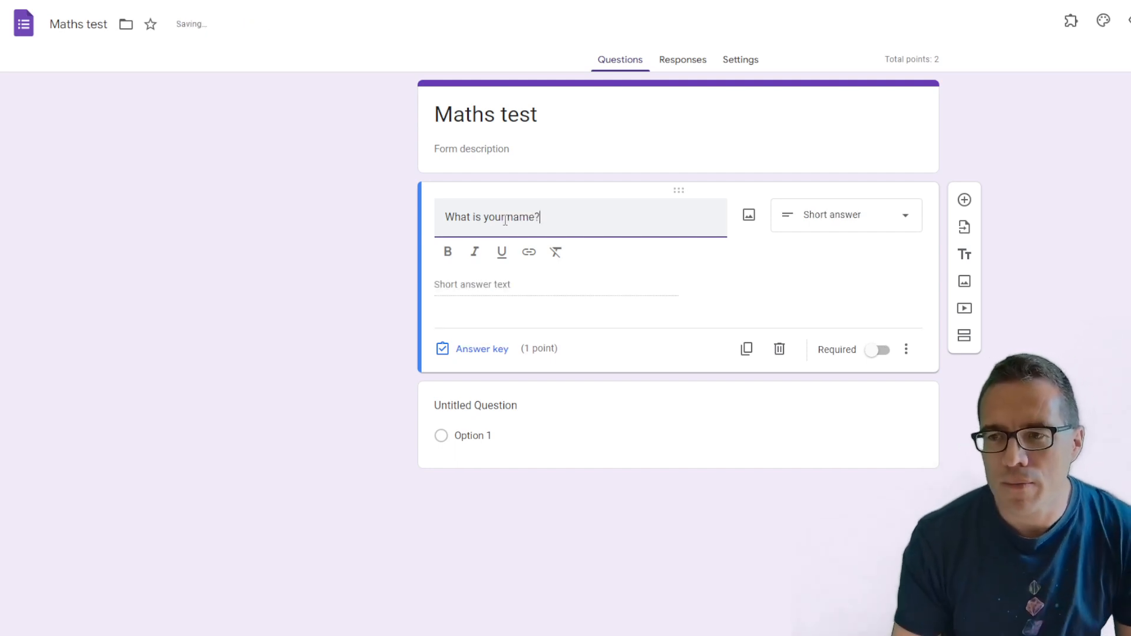
Add three more questions below the untitled multiple-choice question
click(567, 424)
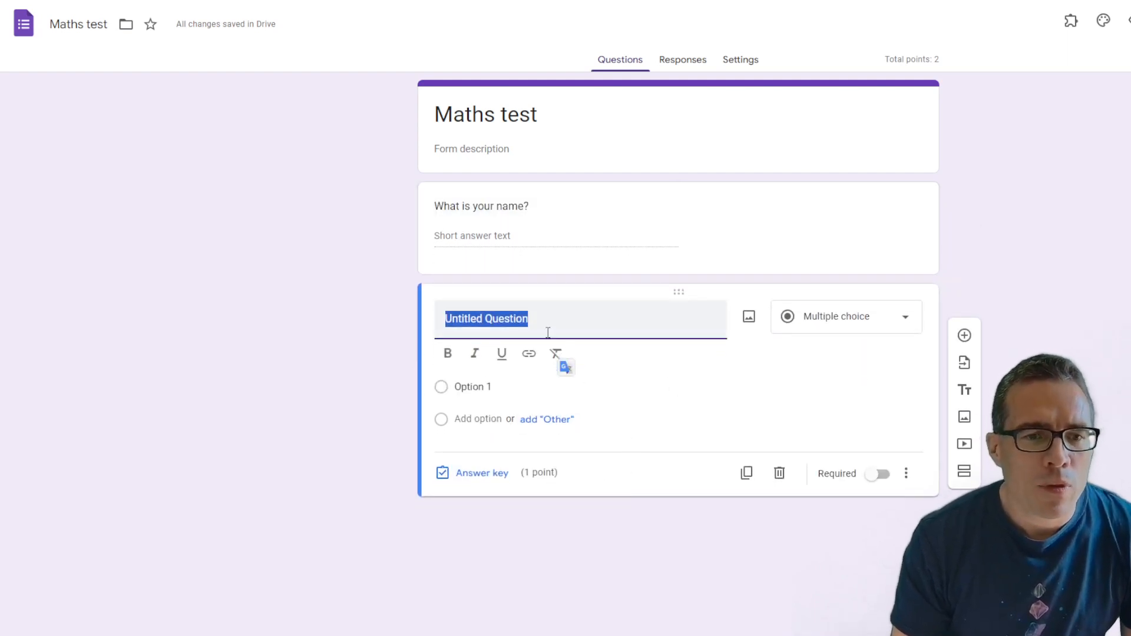
click(798, 430)
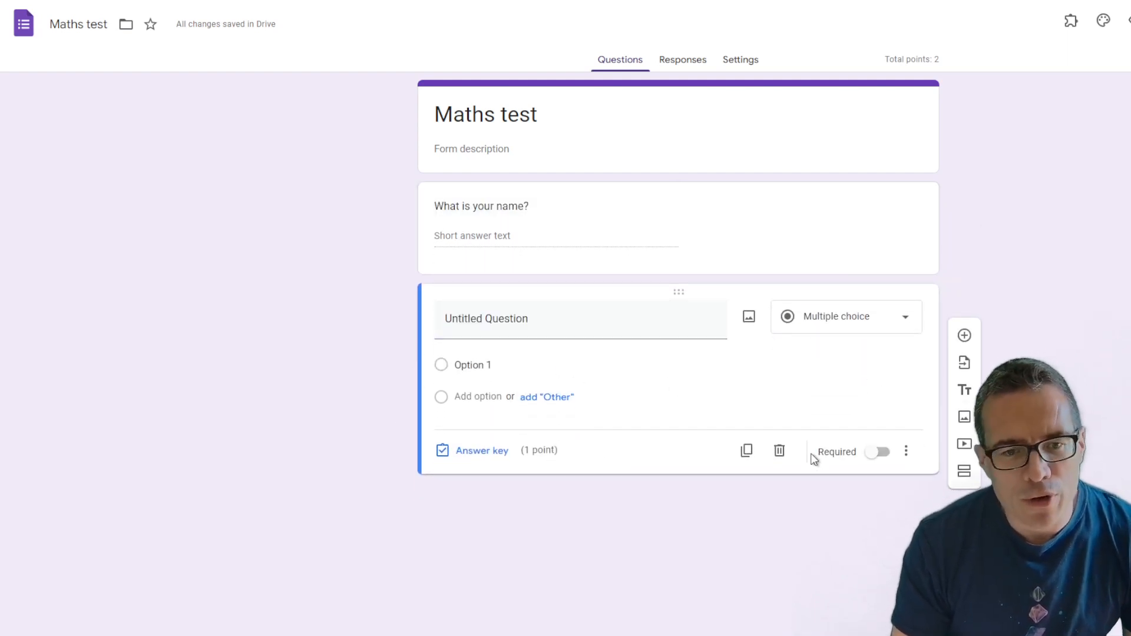
click(916, 232)
click(923, 394)
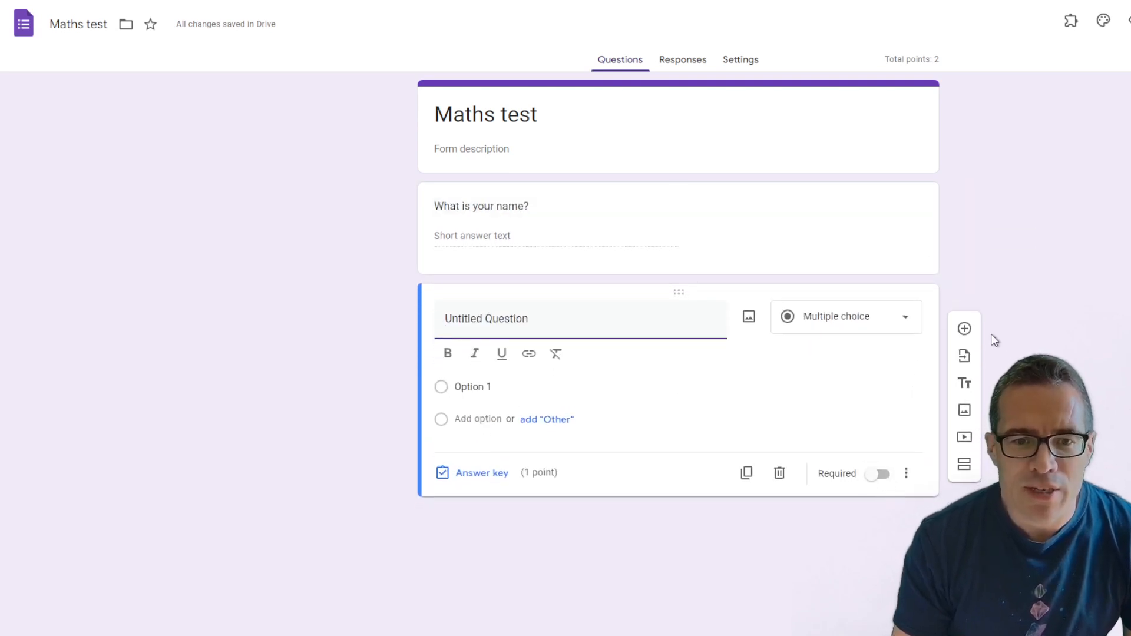
click(965, 330)
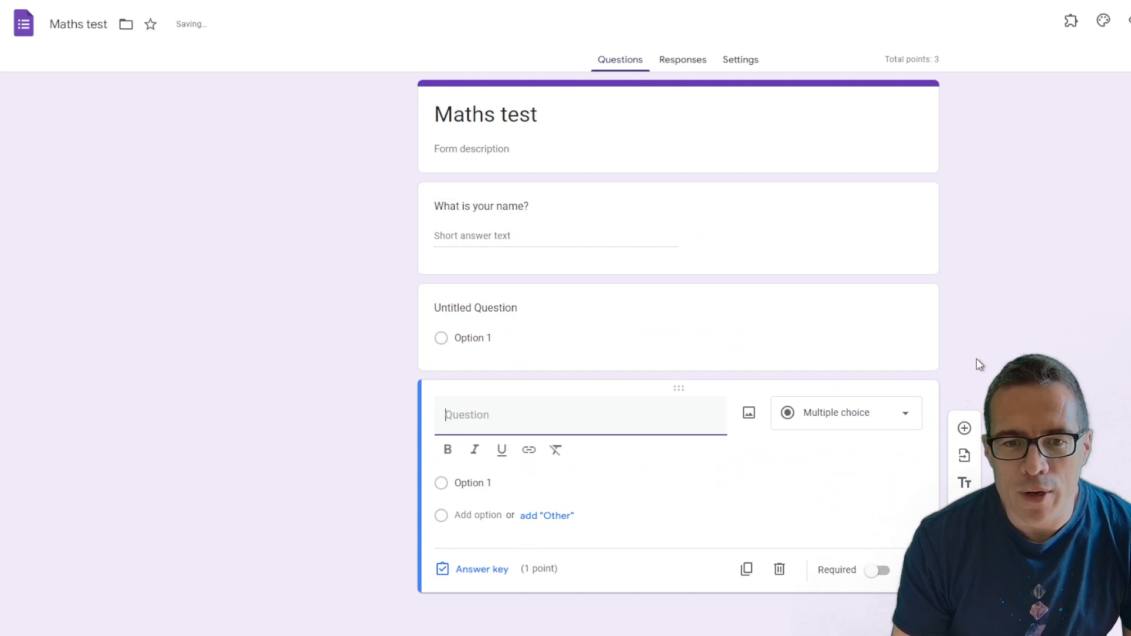
click(964, 426)
click(963, 492)
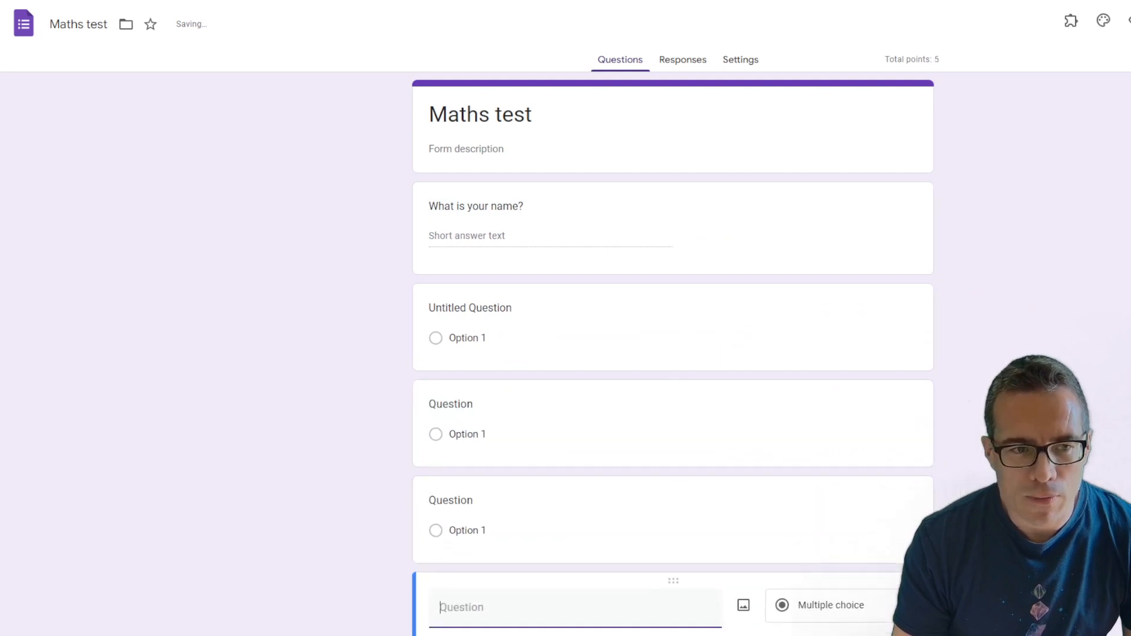
click(822, 352)
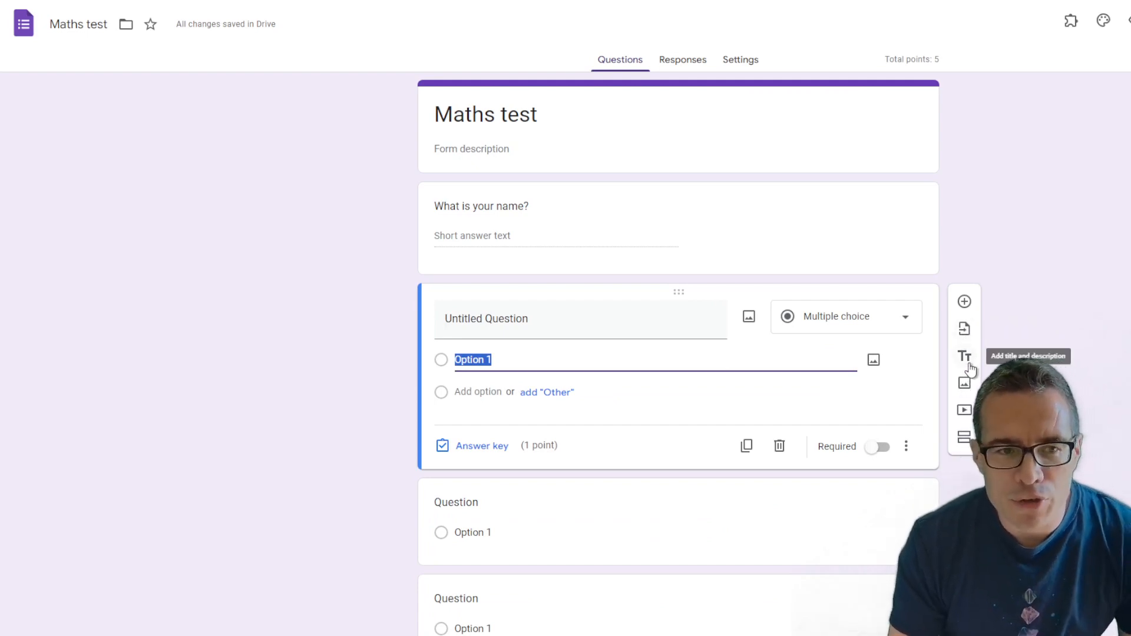
click(966, 357)
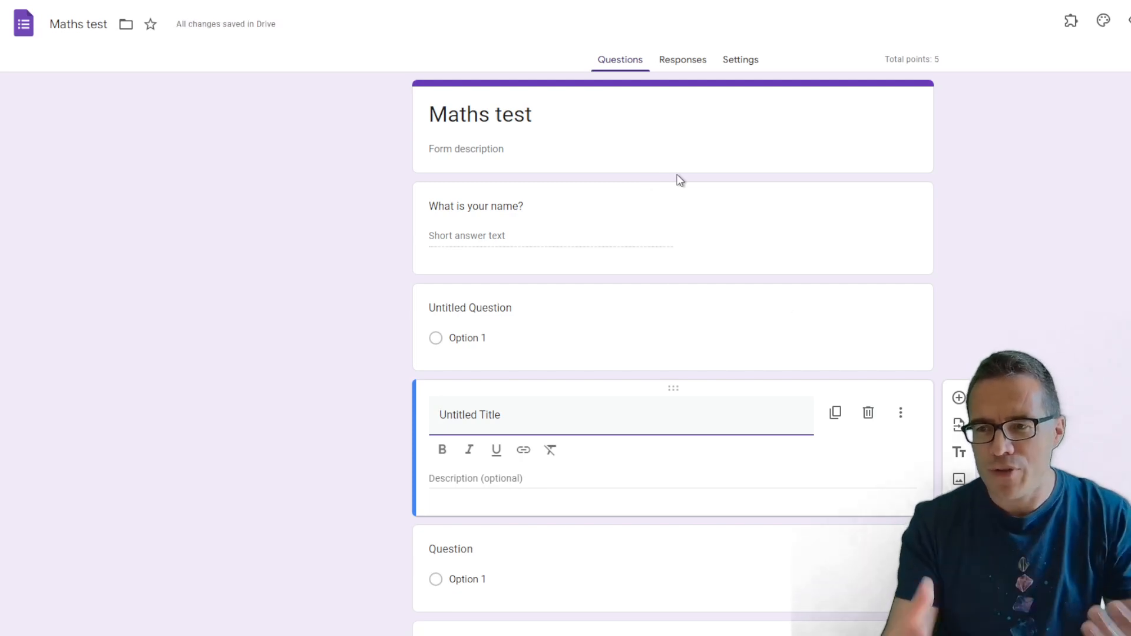
click(868, 412)
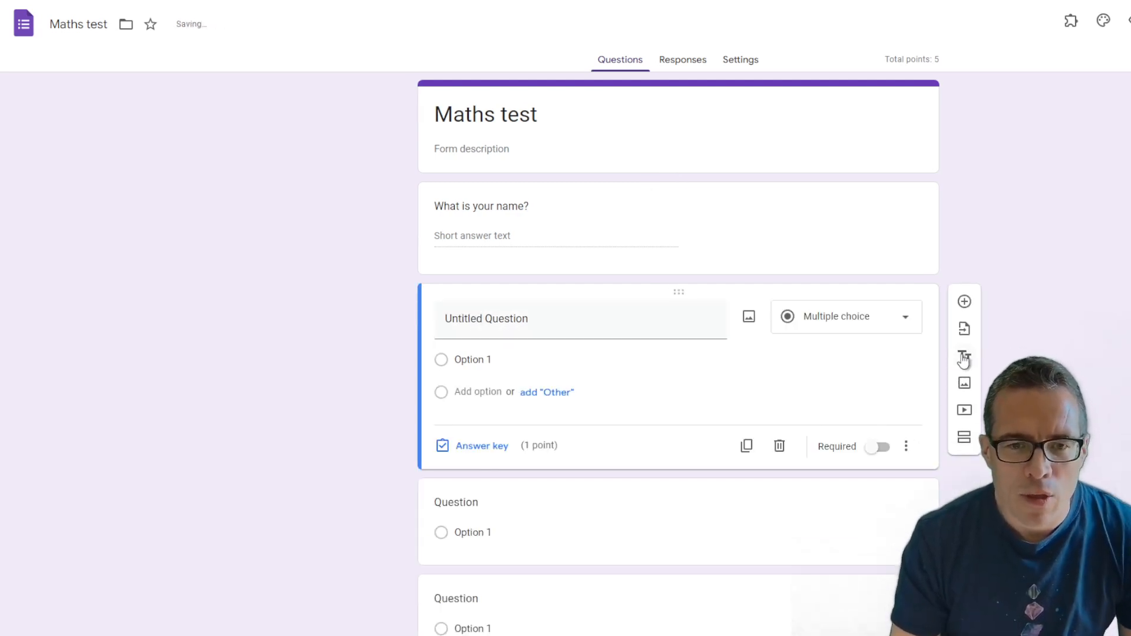
Insert the Veritasium Collatz Conjecture video from a YouTube search for "maths" below the untitled question and title it "Watch this!"
click(965, 410)
click(626, 222)
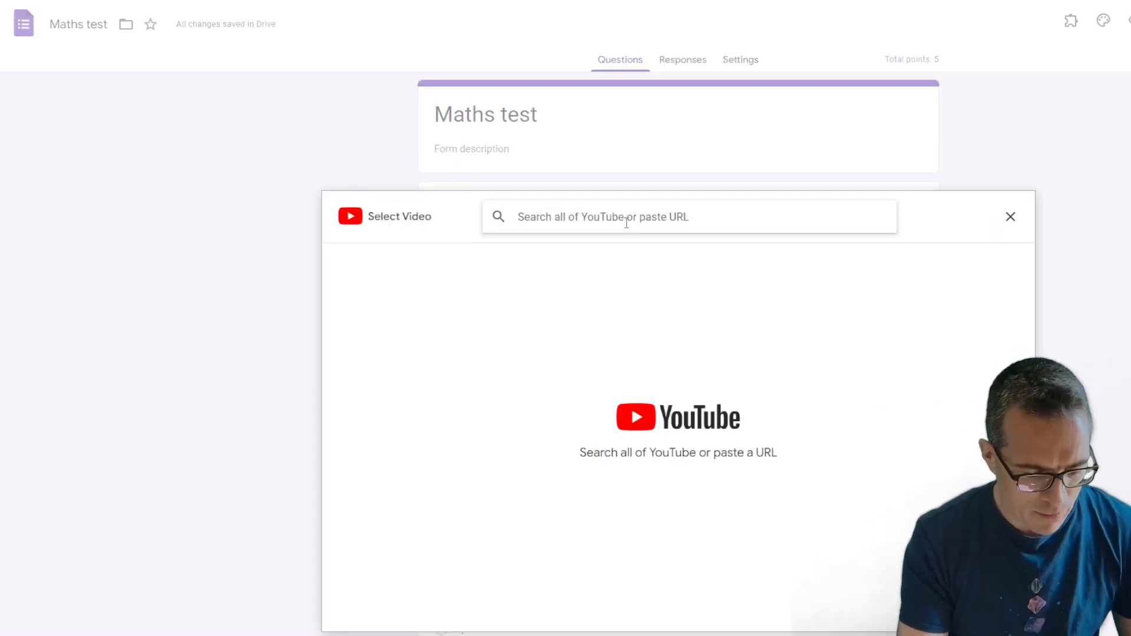
text(maths)
key(Return)
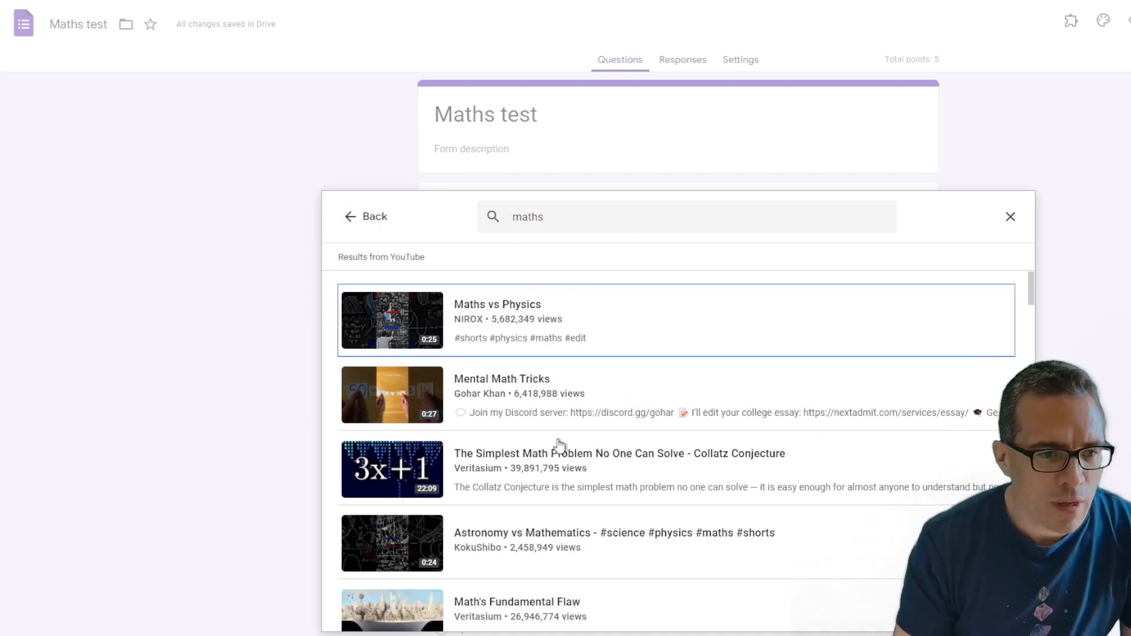
scroll(561, 557, down, 3)
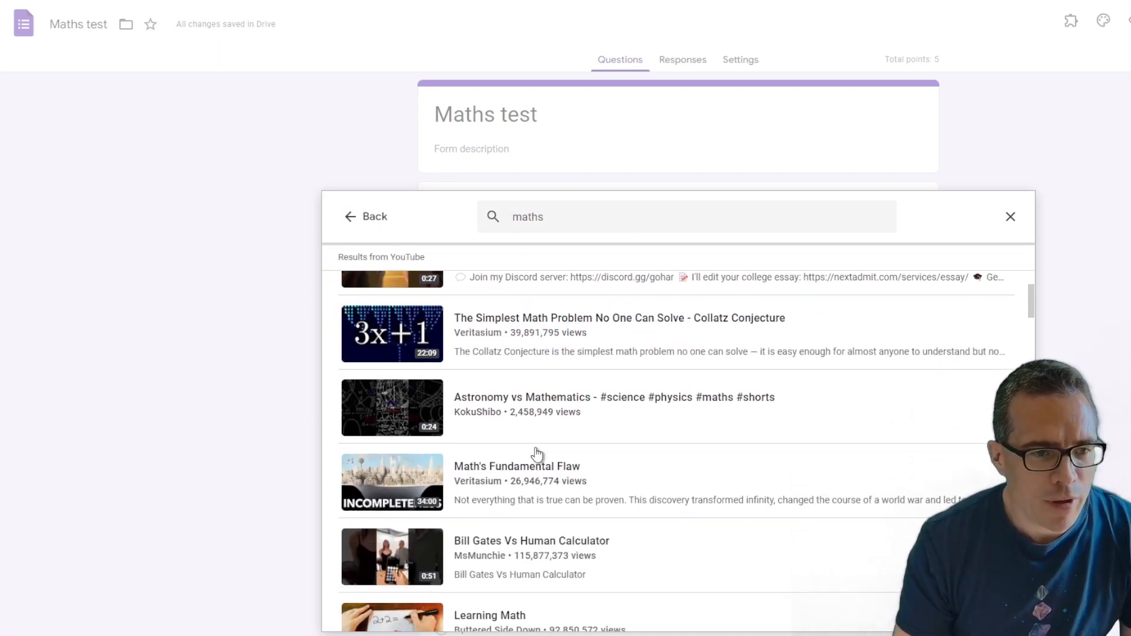
click(659, 334)
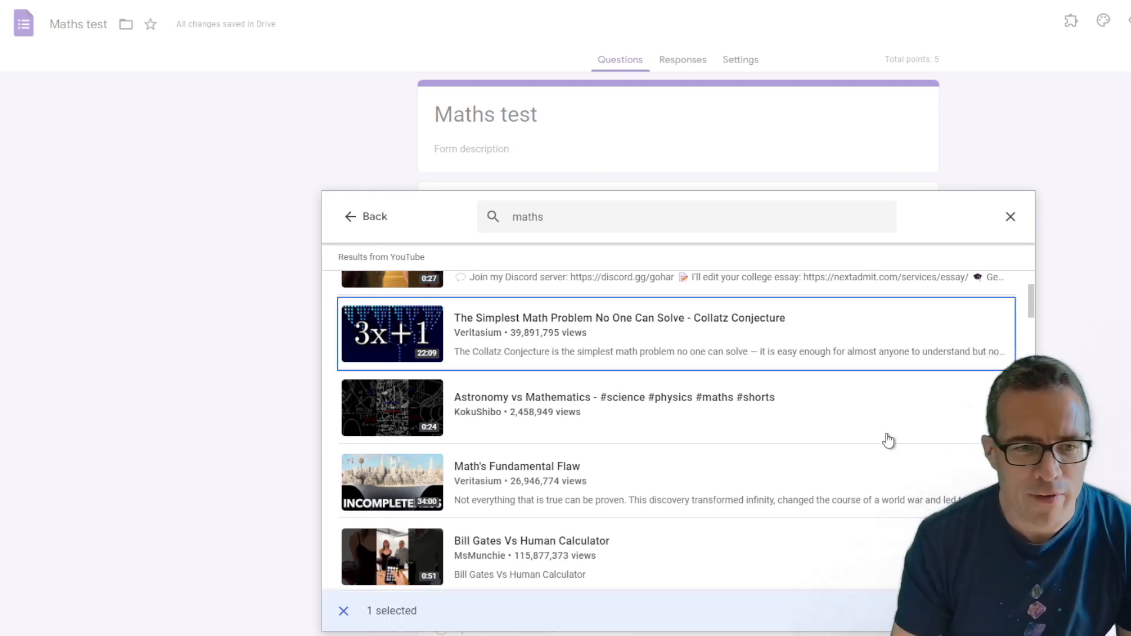
click(990, 611)
scroll(891, 566, down, 3)
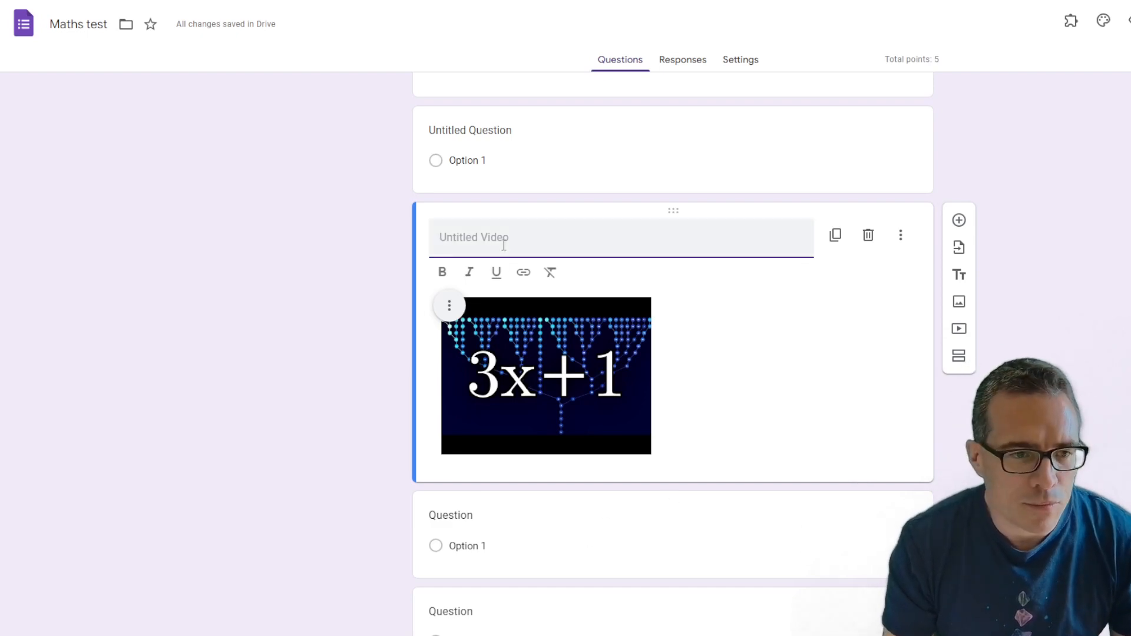
text(Watch this!)
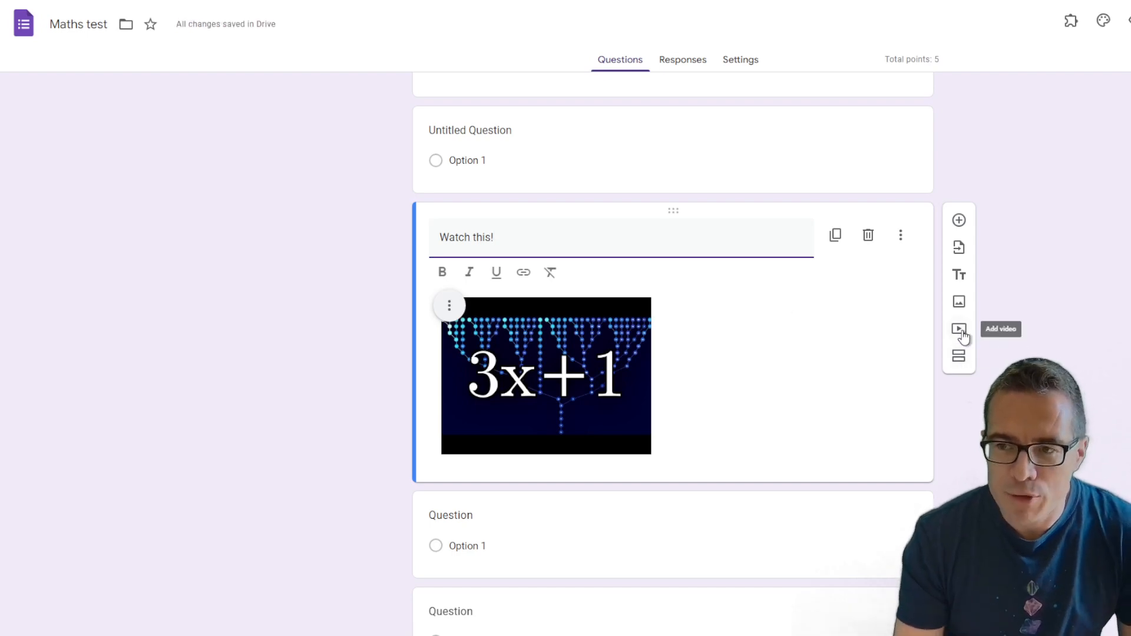
Add a new section after the last question and put two blank multiple-choice questions in it
click(765, 608)
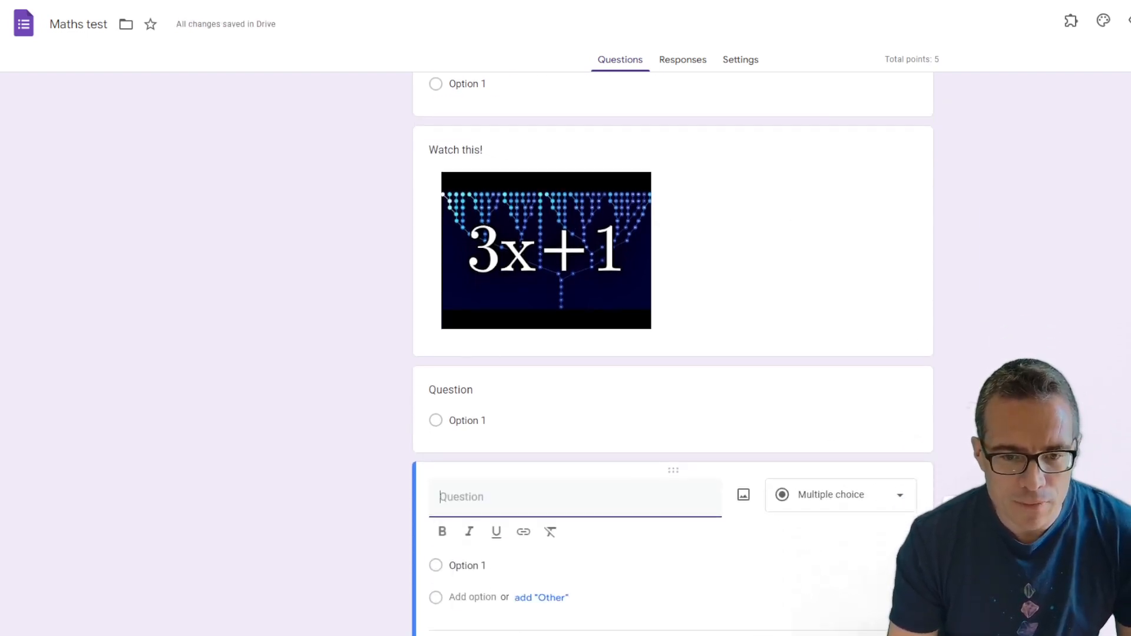
click(959, 629)
click(473, 622)
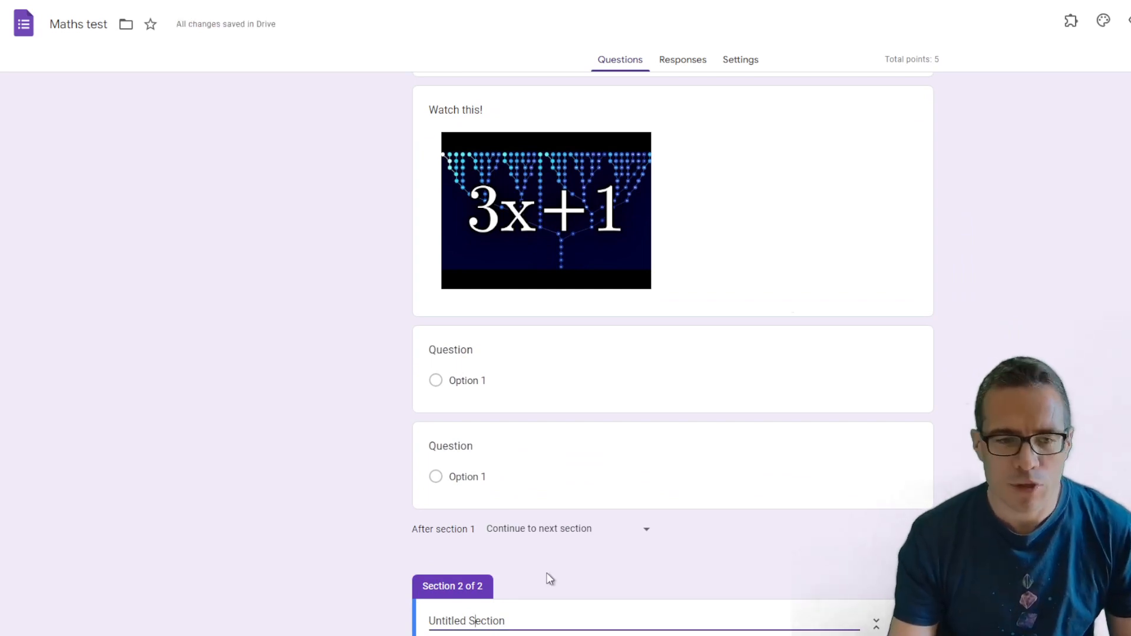
scroll(653, 198, down, 1)
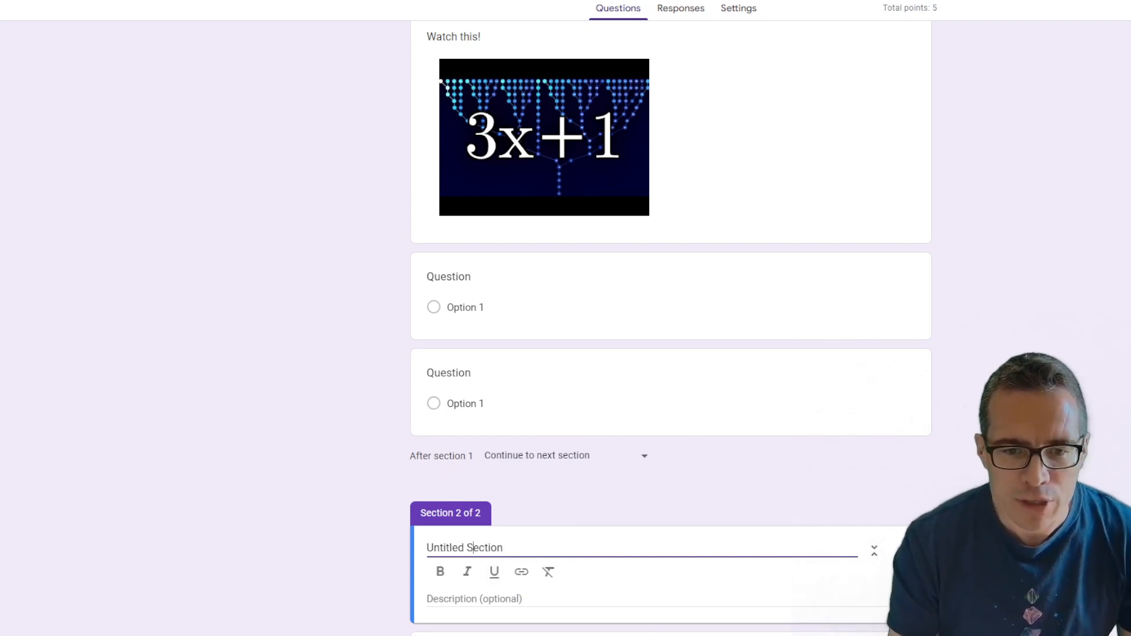
click(957, 545)
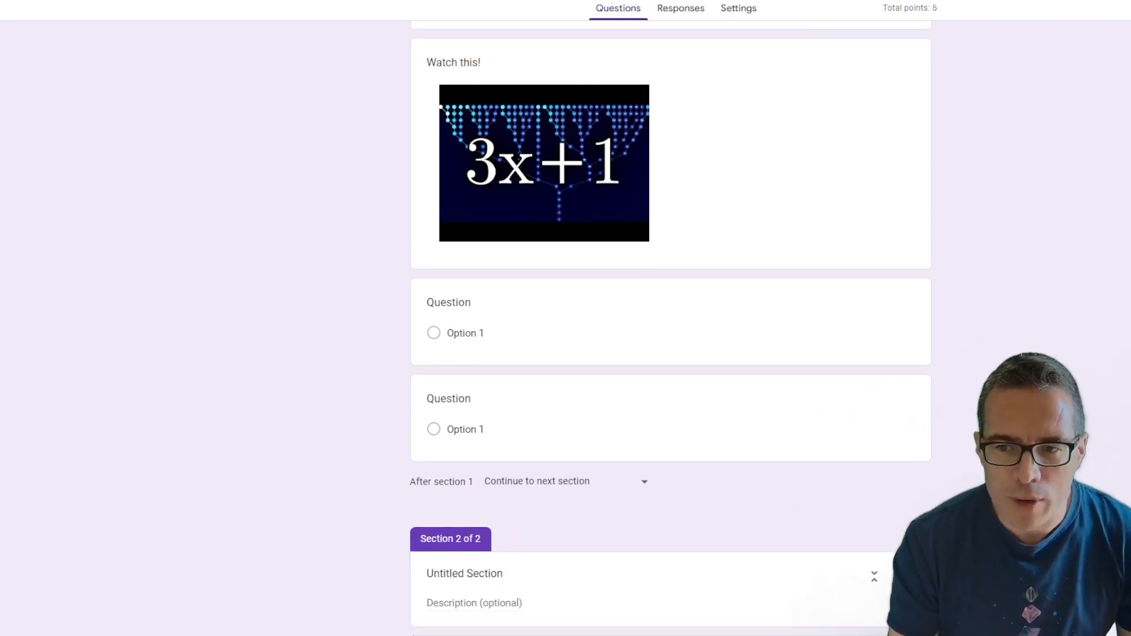
click(956, 457)
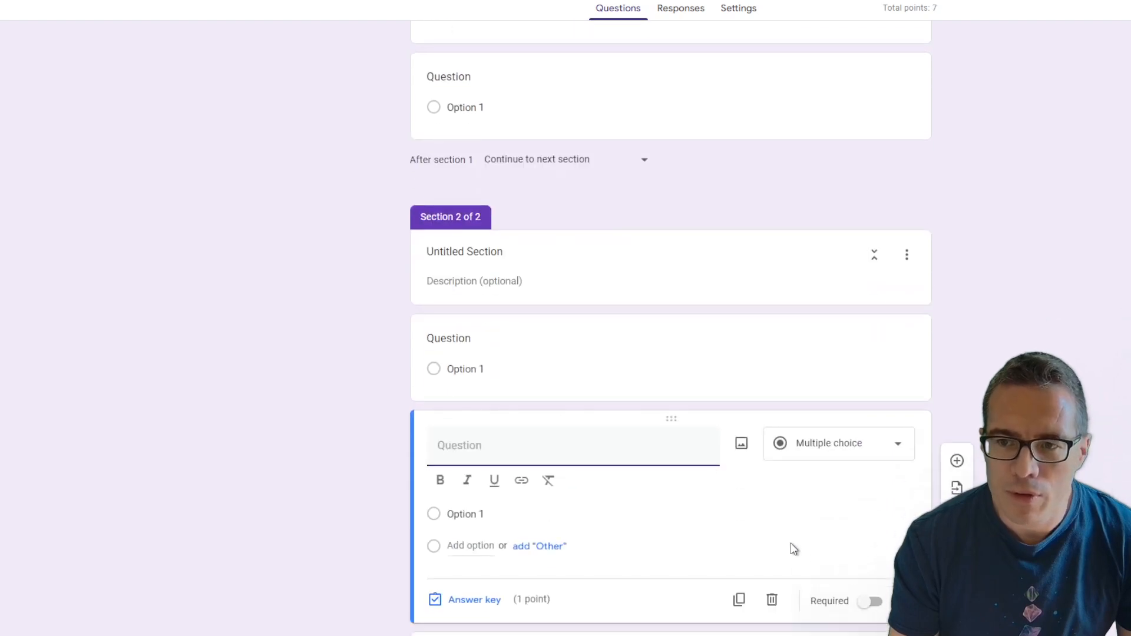
Change the untitled question in section 1 to Short answer, worth 4 points, with "Correct Answer" listed in its answer key
scroll(664, 572, up, 10)
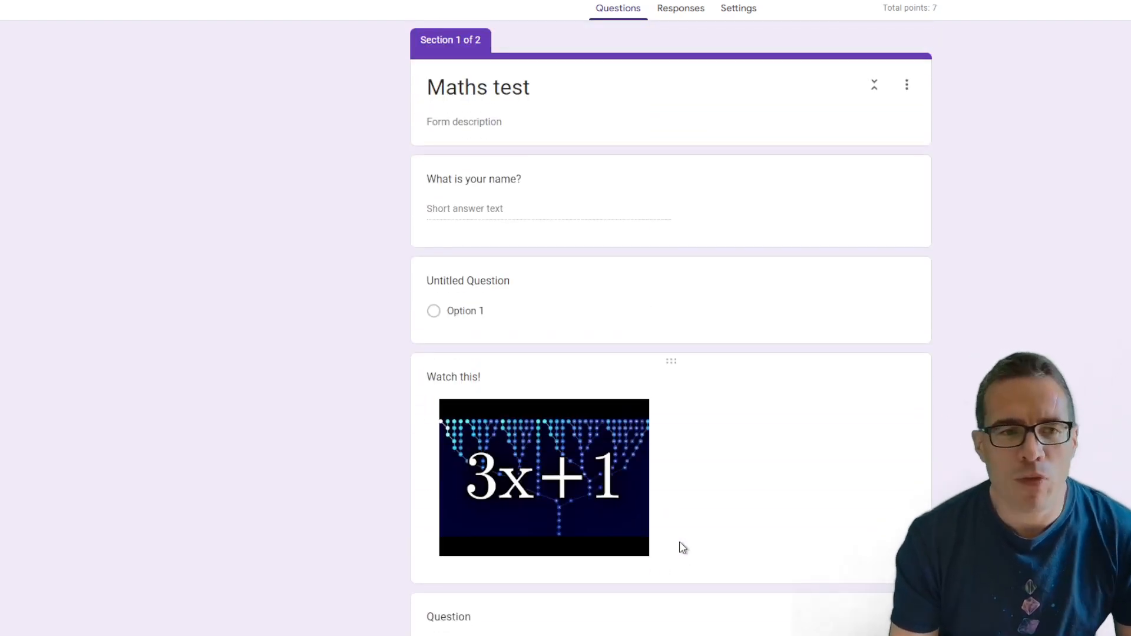
click(676, 305)
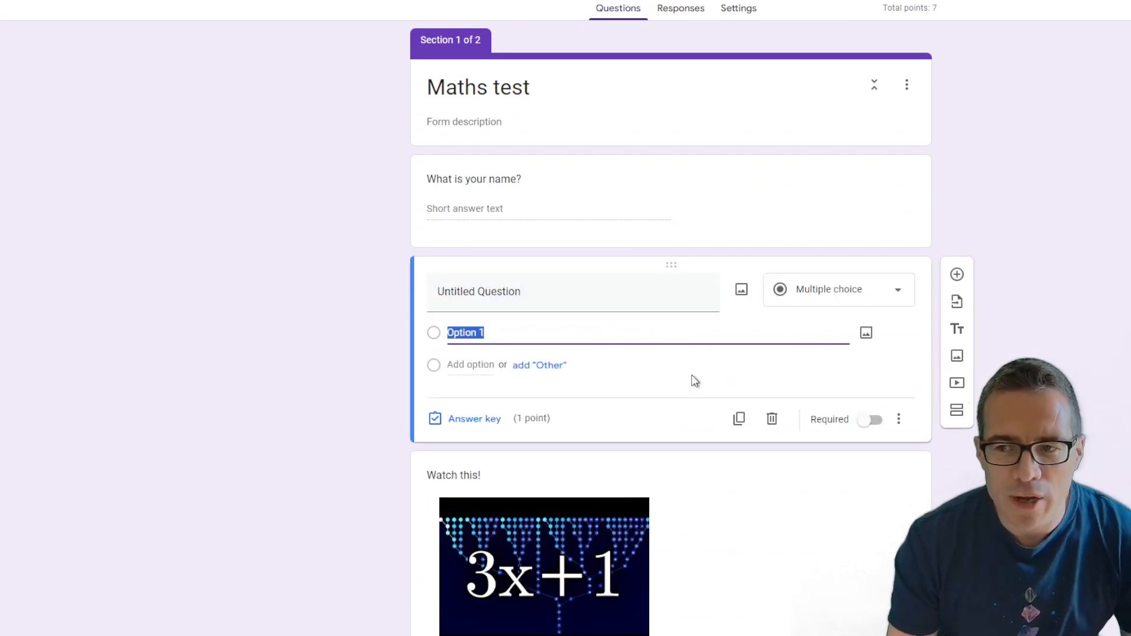
click(897, 292)
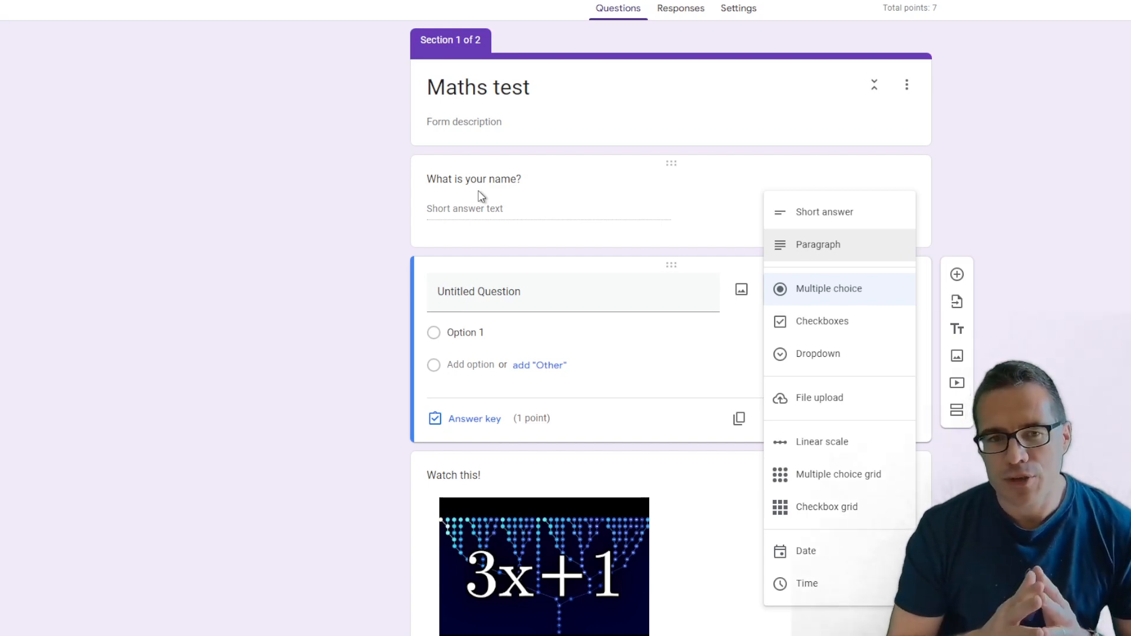
click(819, 213)
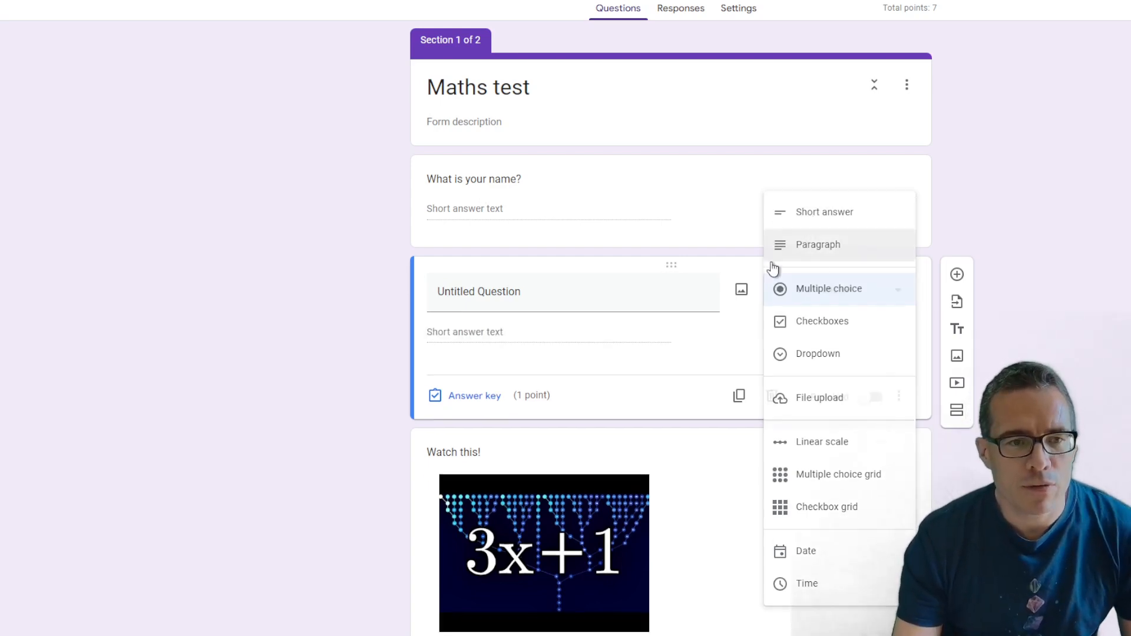
click(472, 401)
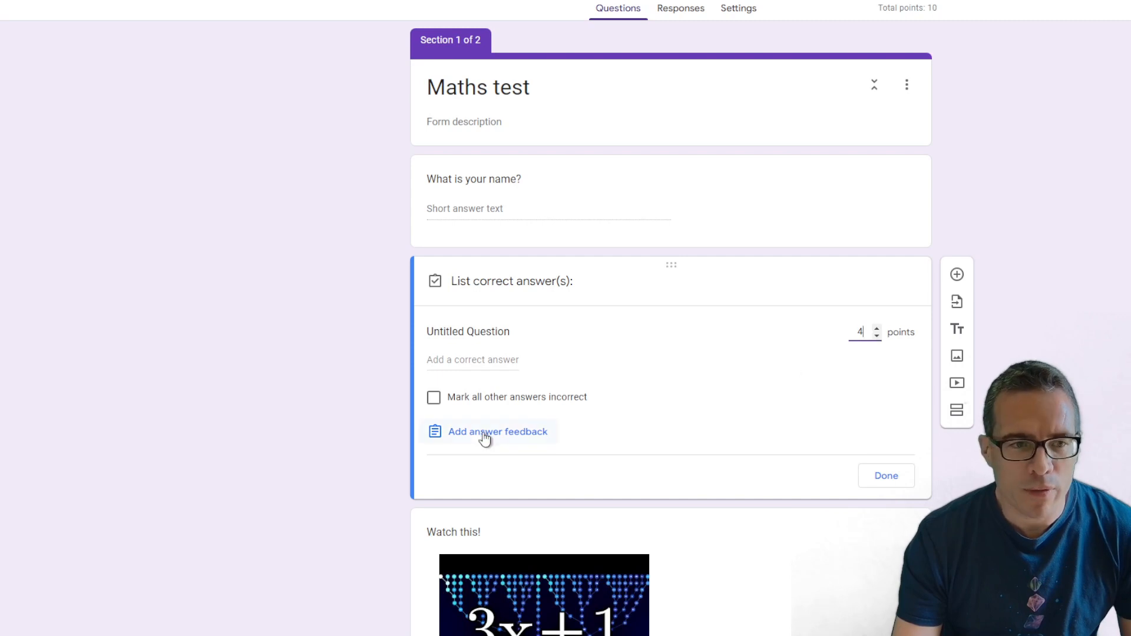
click(471, 360)
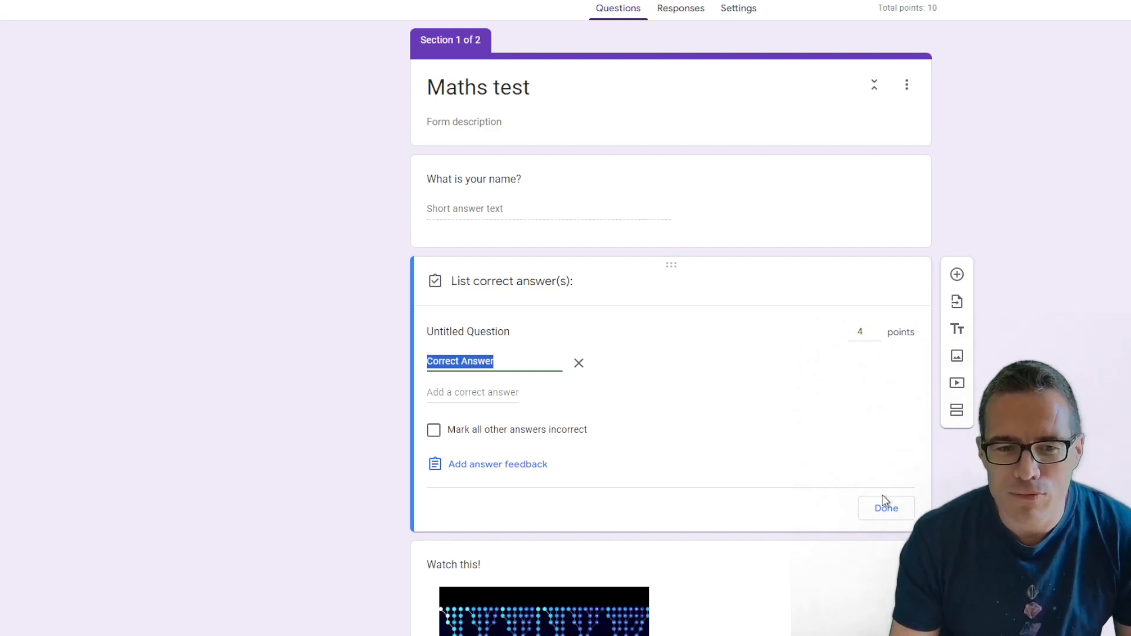
click(888, 508)
Change the untitled question to Paragraph and check its feedback and points settings
click(886, 300)
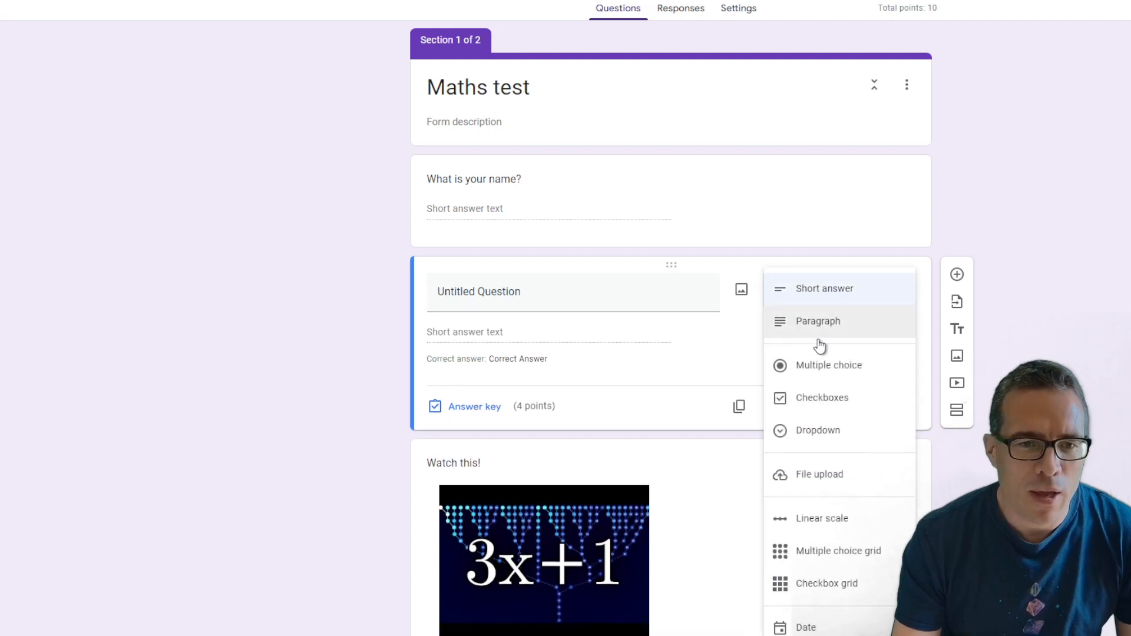
click(786, 322)
click(467, 396)
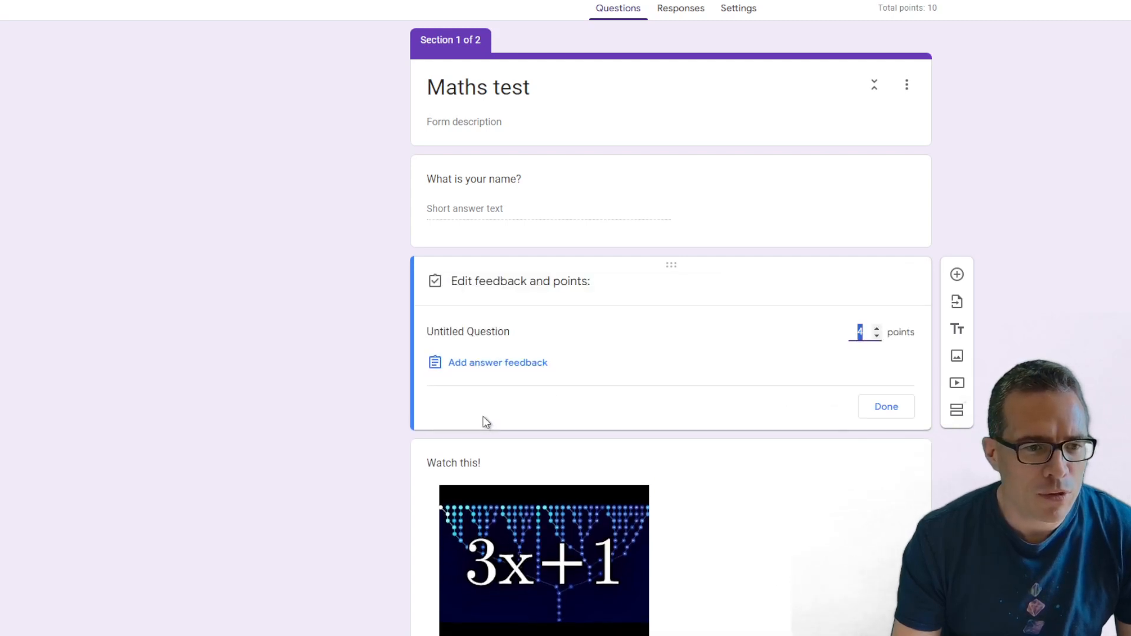
click(891, 408)
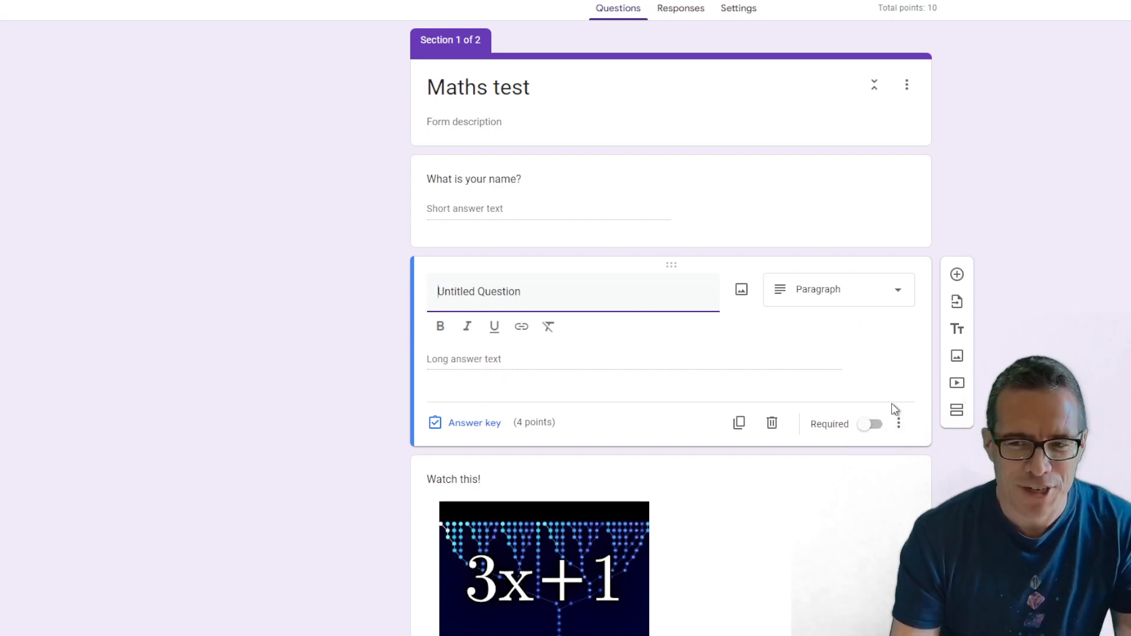
Change the untitled question to Multiple choice and extend it to four options, Option 1 to Option 4
click(882, 299)
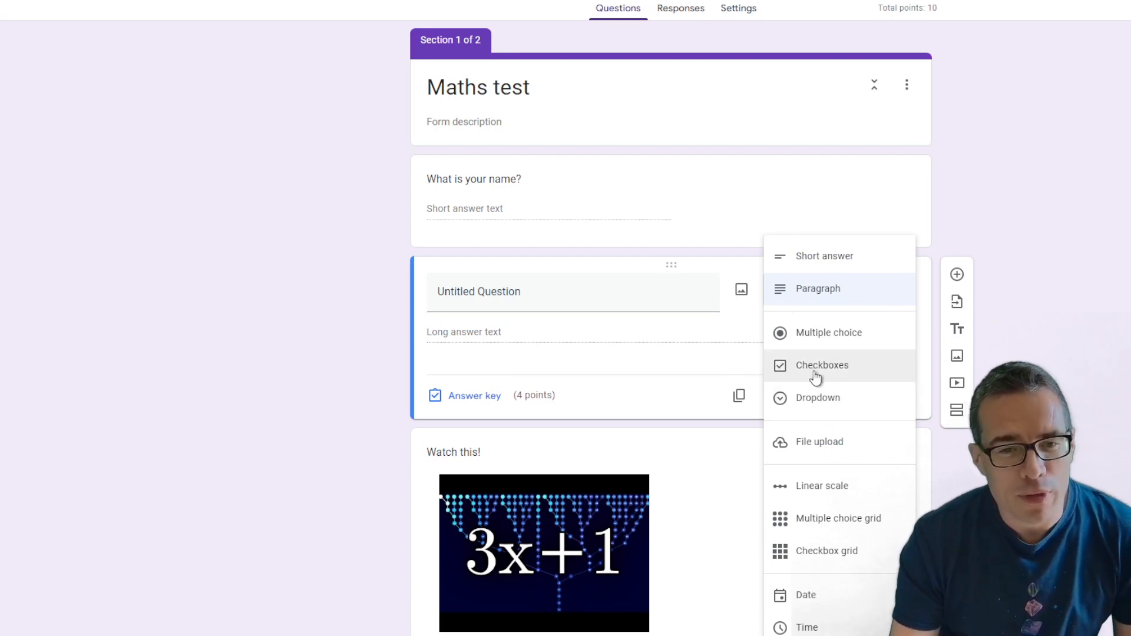
click(810, 336)
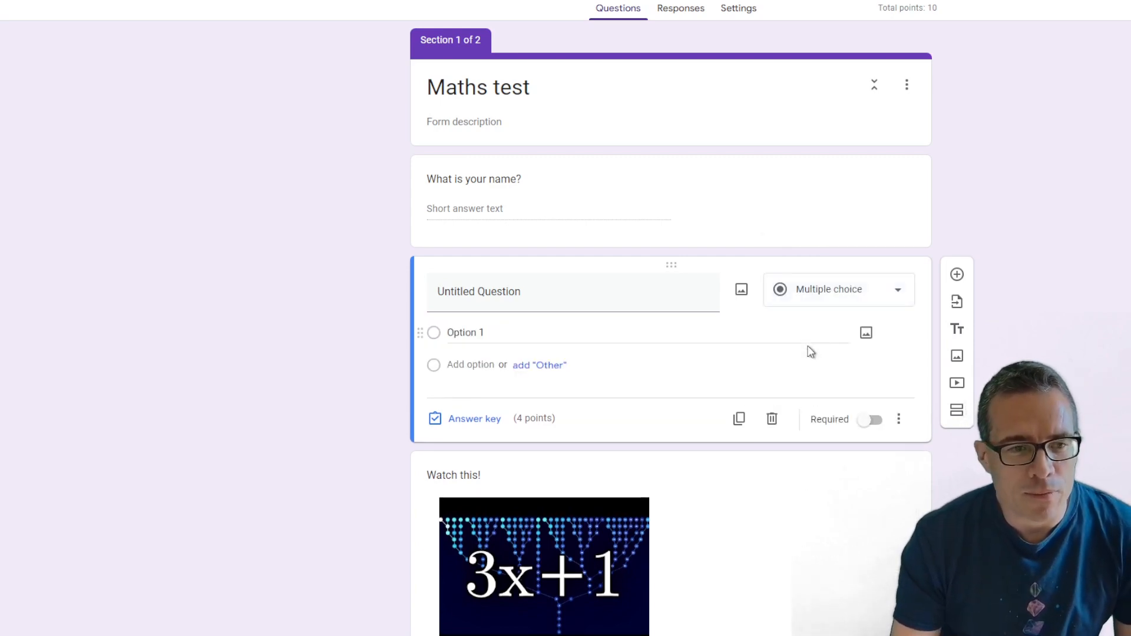
click(463, 363)
key(Return)
key(Return)
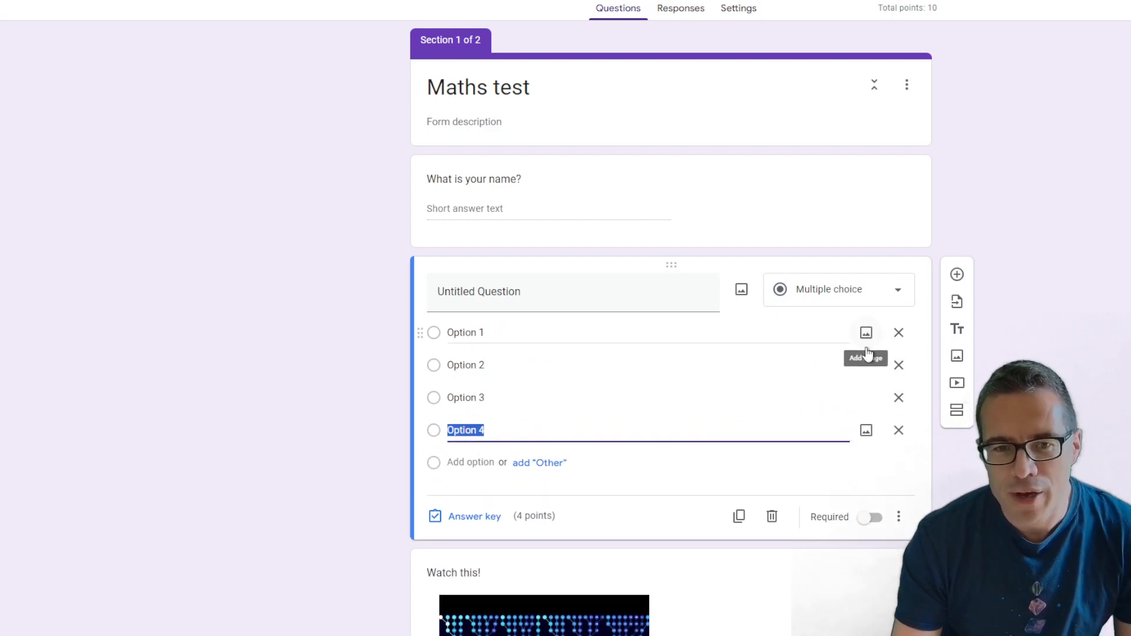
Add a picture of a tabby cat lying down to Option 1 from a Google Images search for cats
click(865, 333)
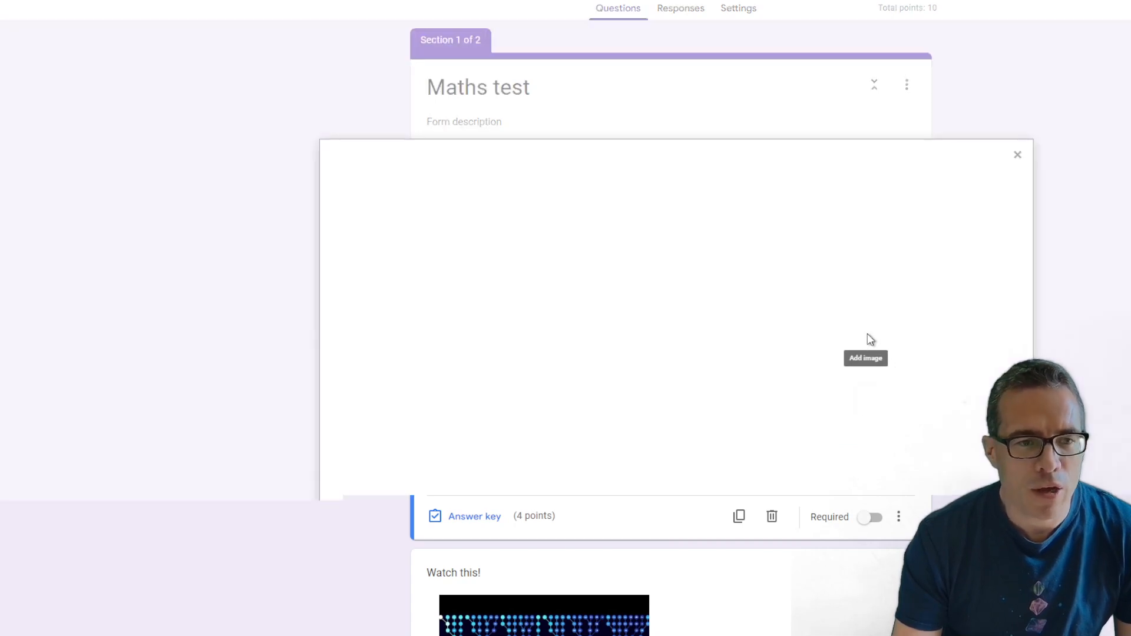
click(673, 210)
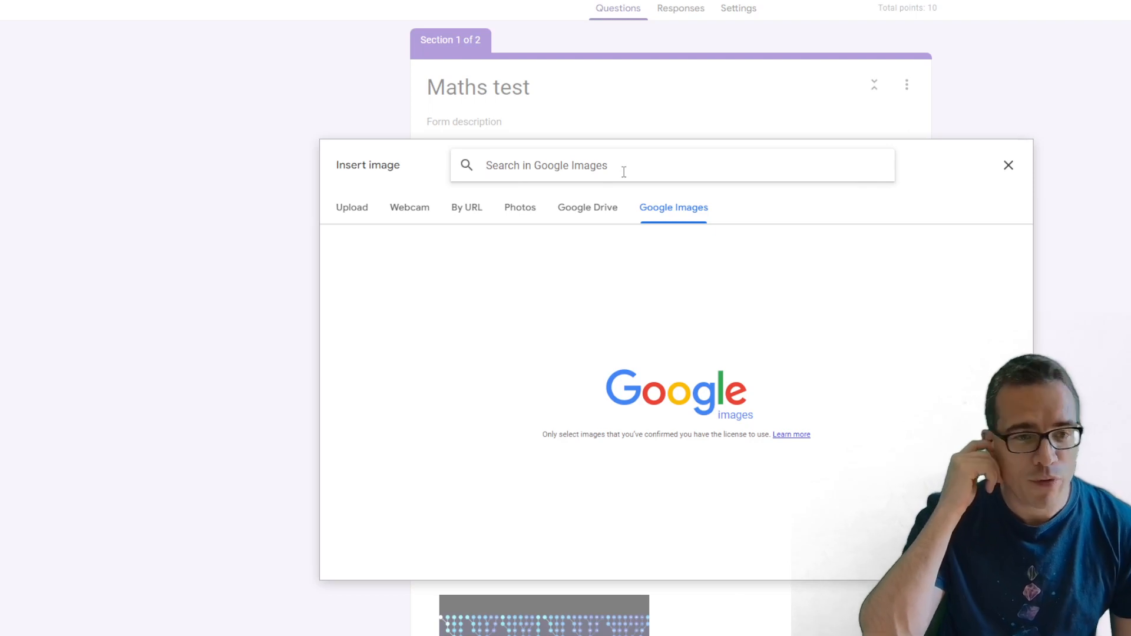
text(cats)
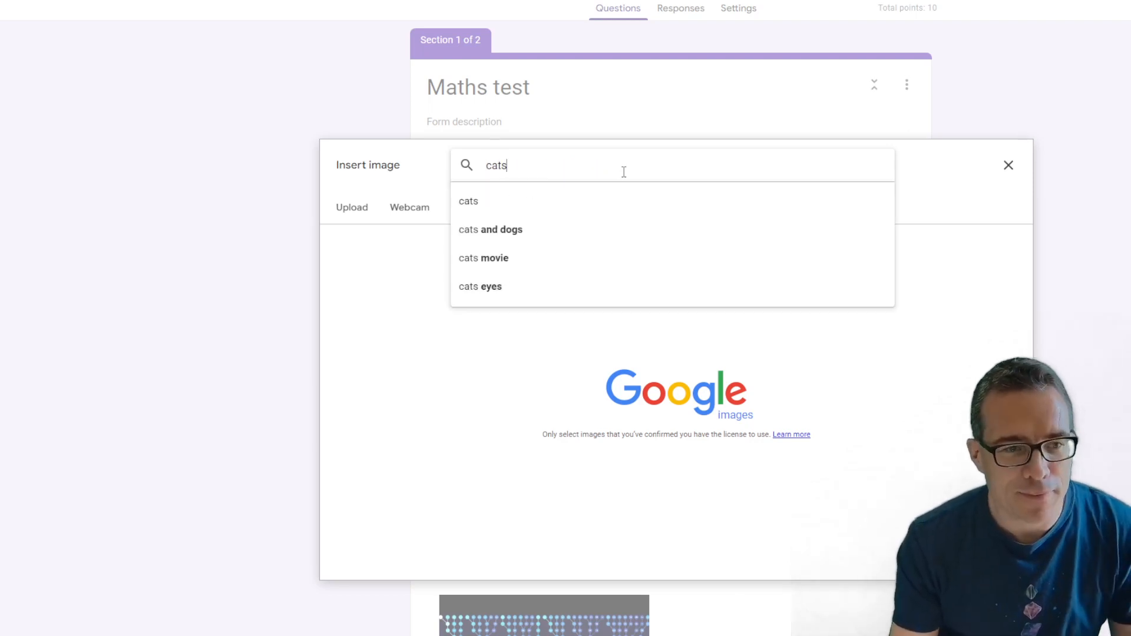
key(Return)
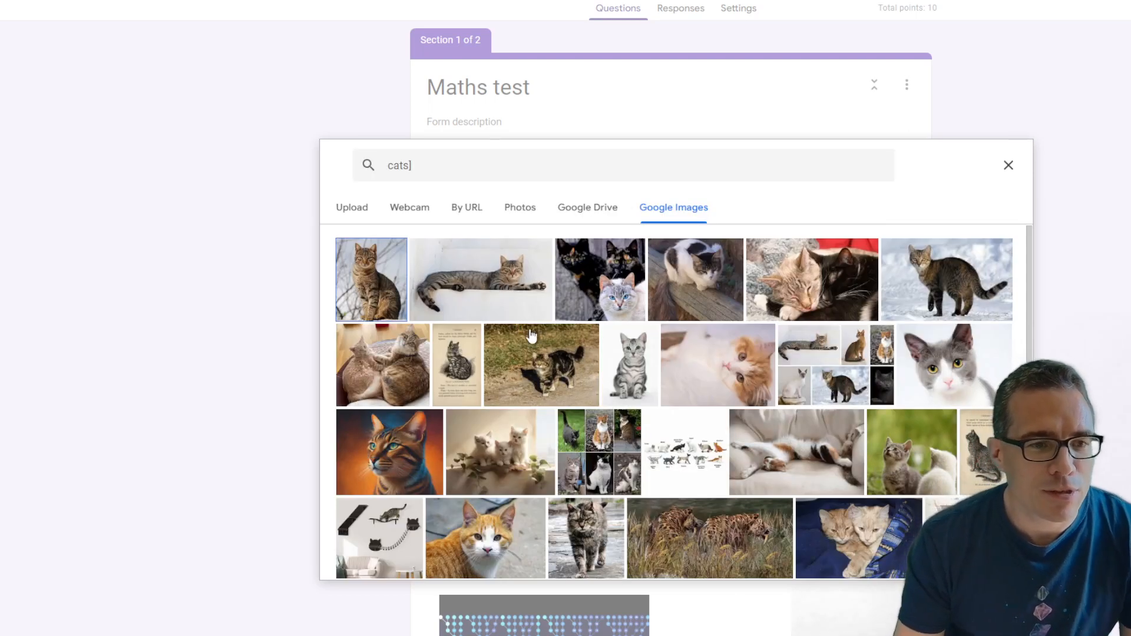
click(909, 389)
click(995, 557)
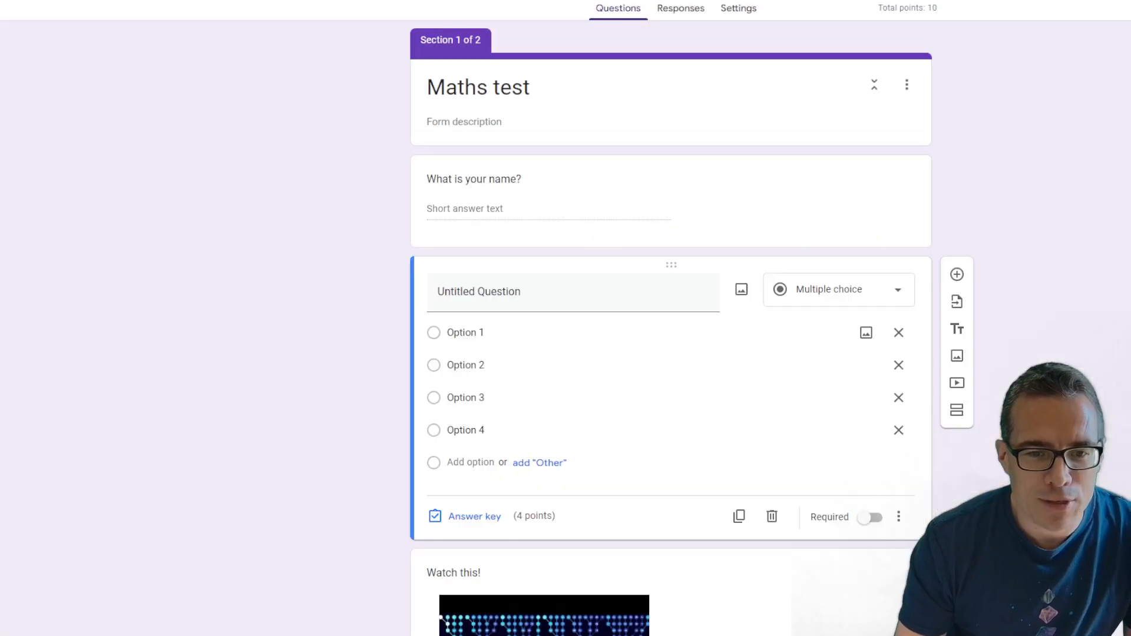
Add a picture to Option 2 from a Google Images search for "cat"
click(864, 368)
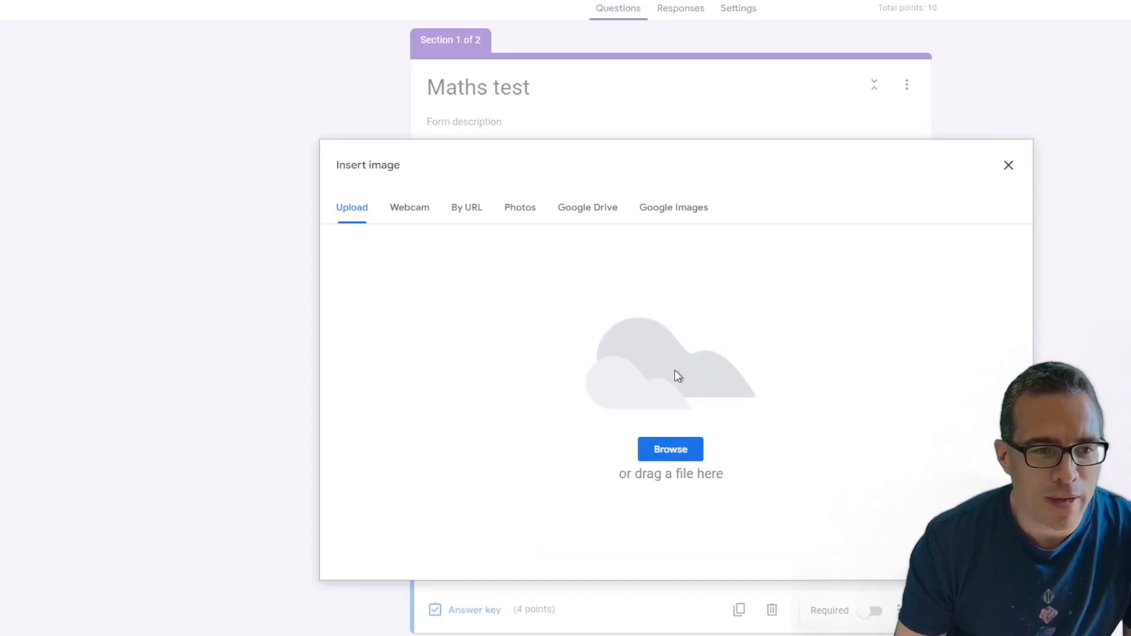
click(674, 207)
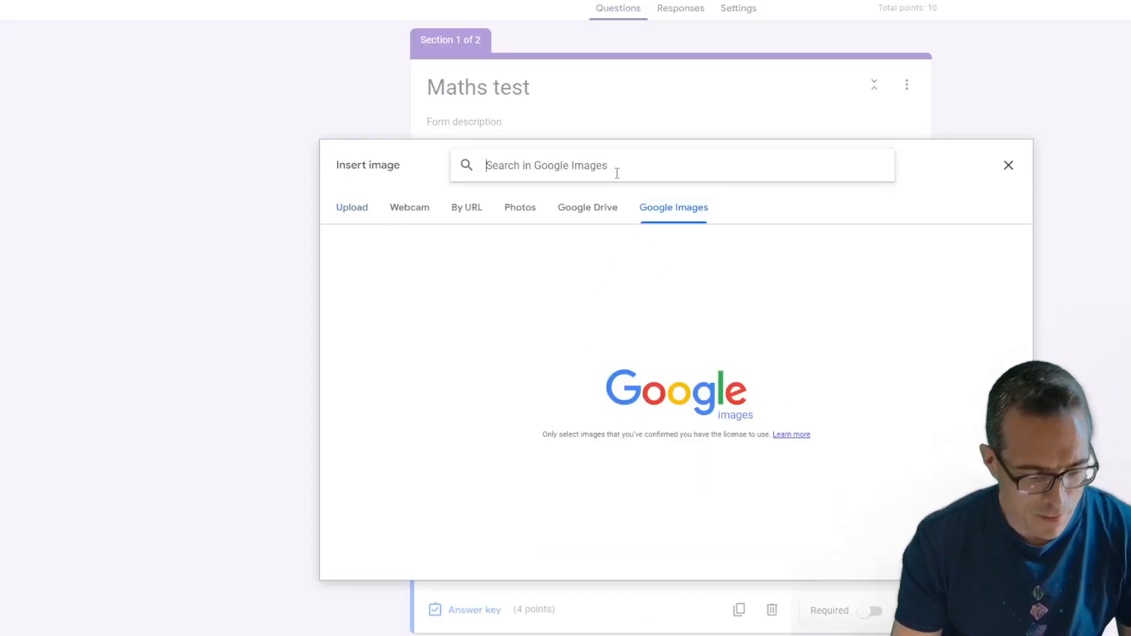
text(cat)
key(Return)
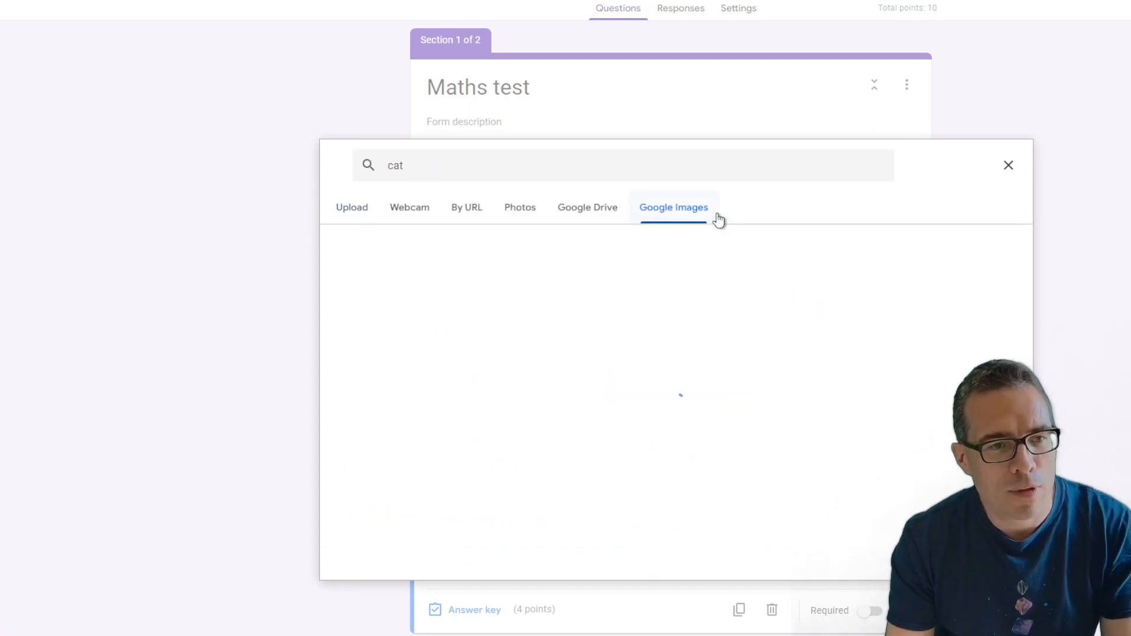
click(623, 380)
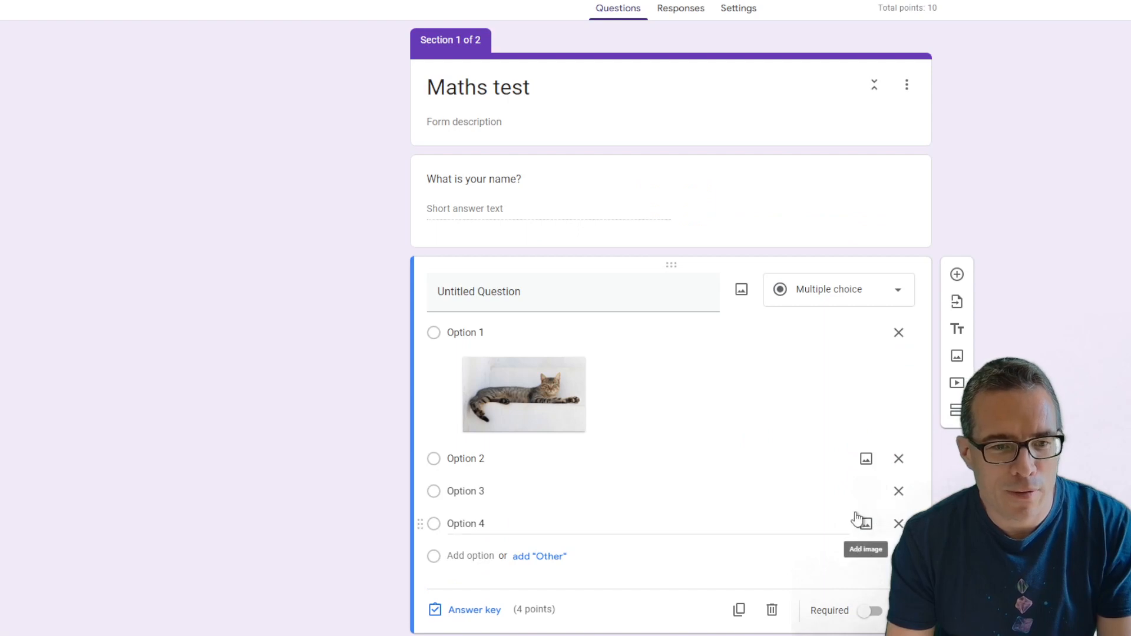
Add a close-up picture of a tabby cat to Option 3 from a Google Images search for "cat"
click(866, 462)
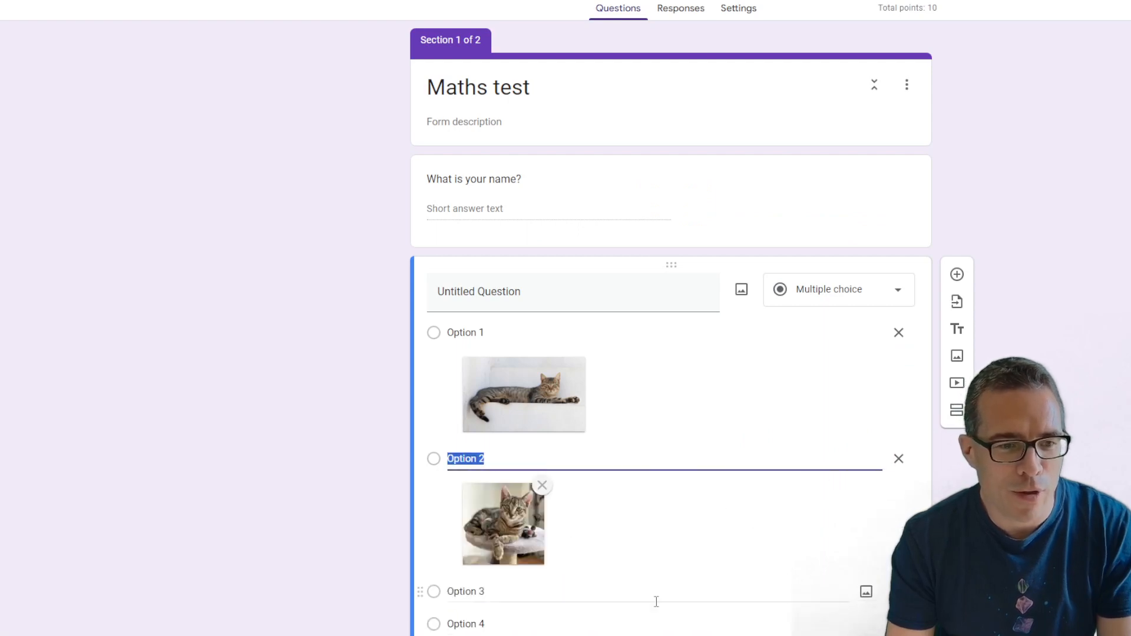
click(863, 596)
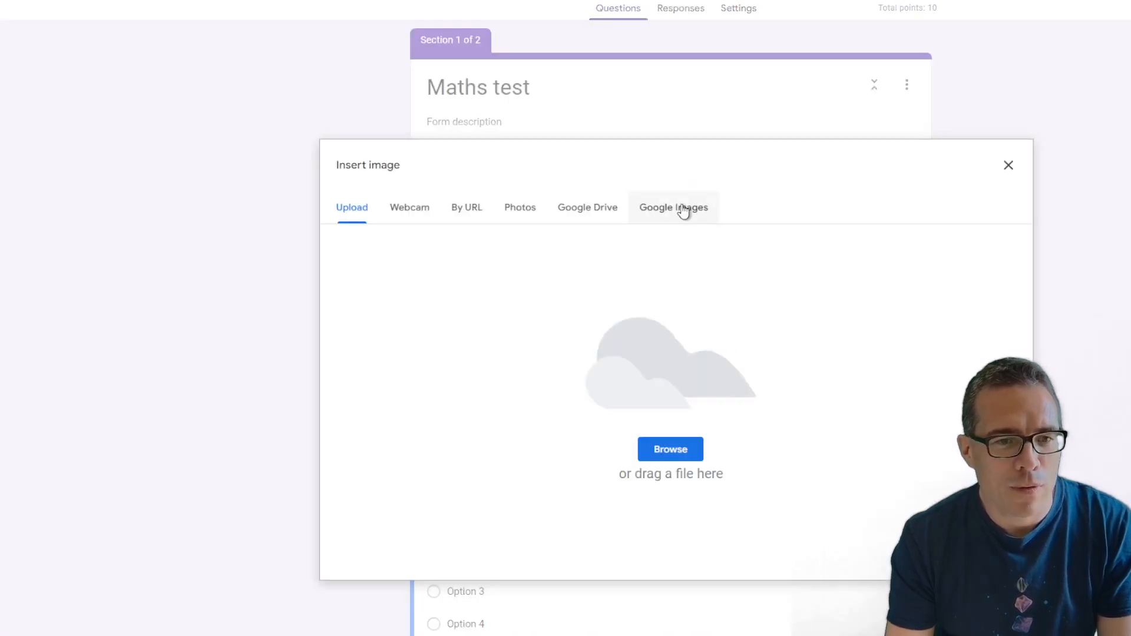
click(678, 209)
text(cat)
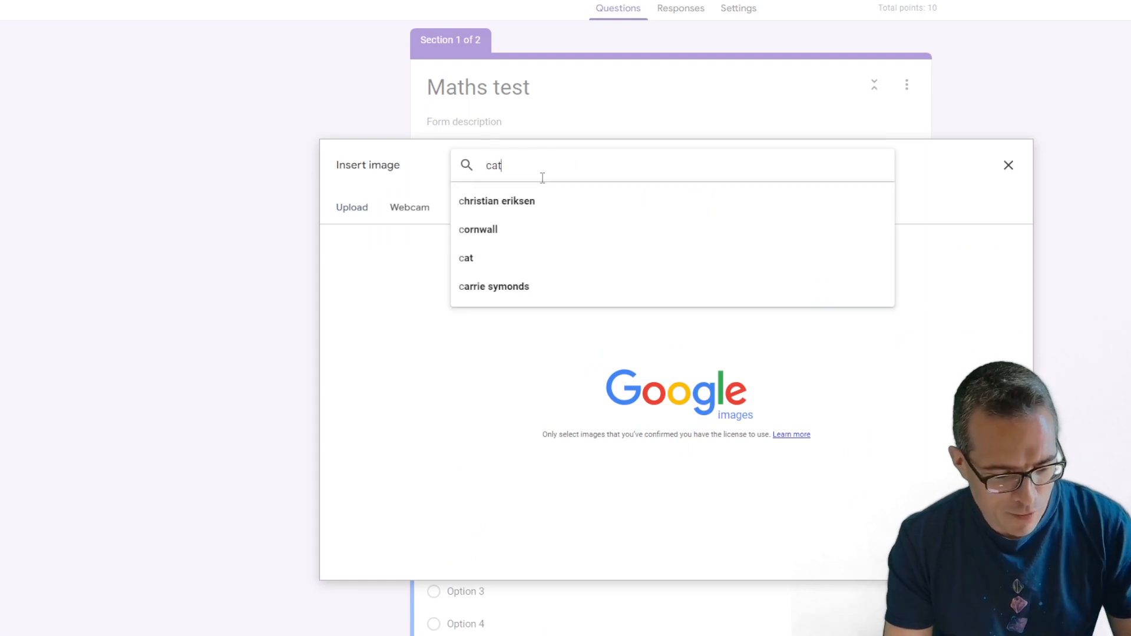
key(Return)
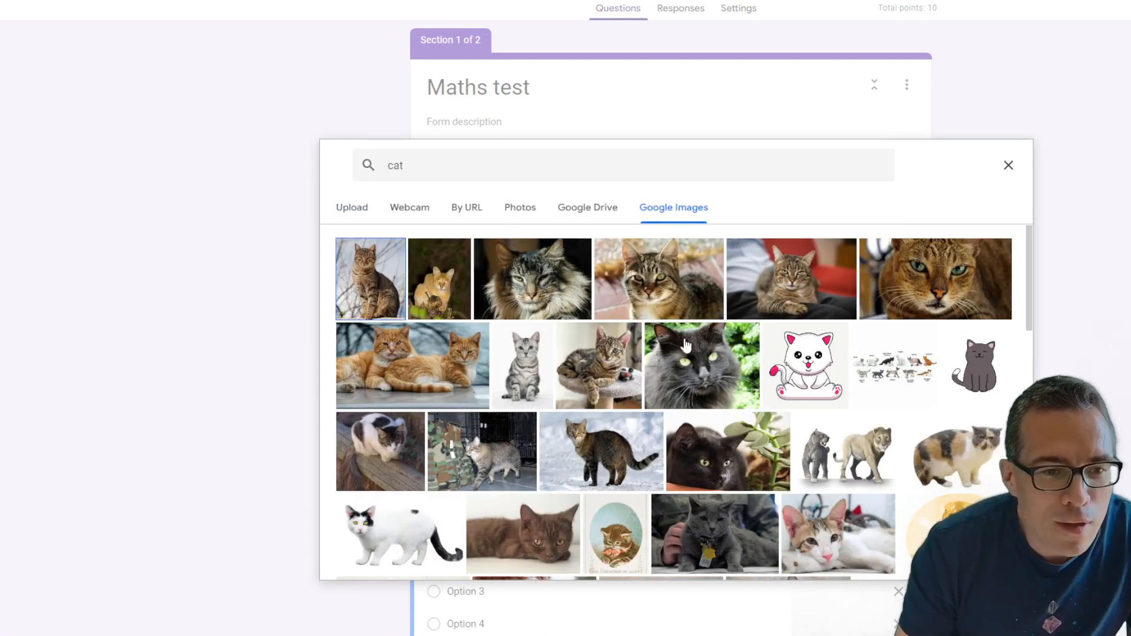
click(658, 292)
click(995, 567)
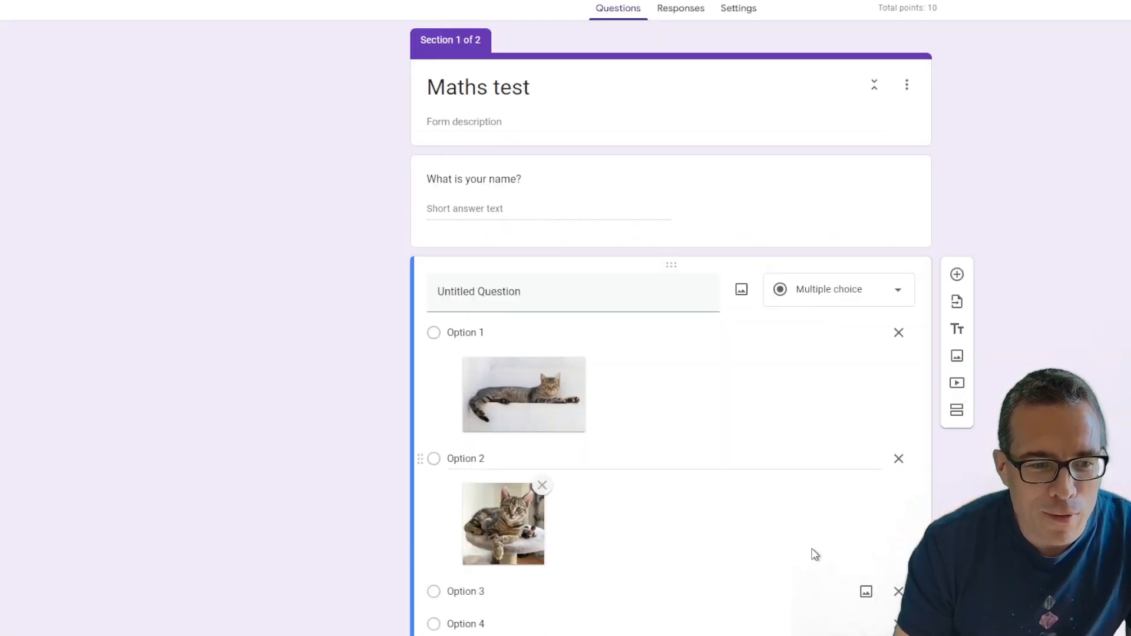
click(670, 584)
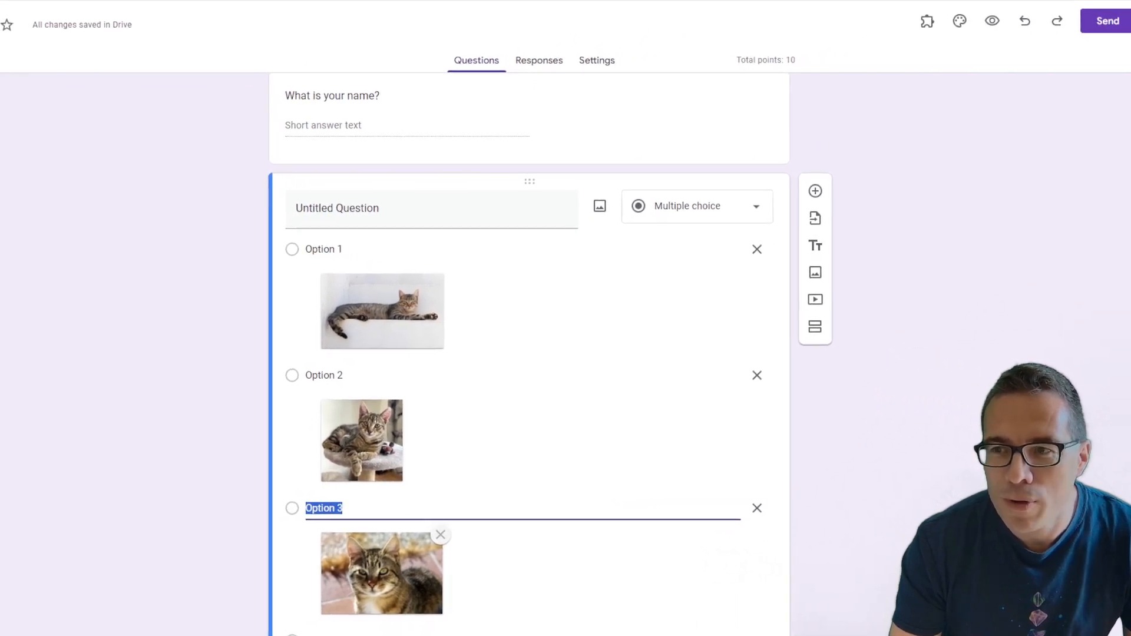
Preview the form, try choosing Option 1 and Option 2 in the picture question, and return to the editor
click(976, 22)
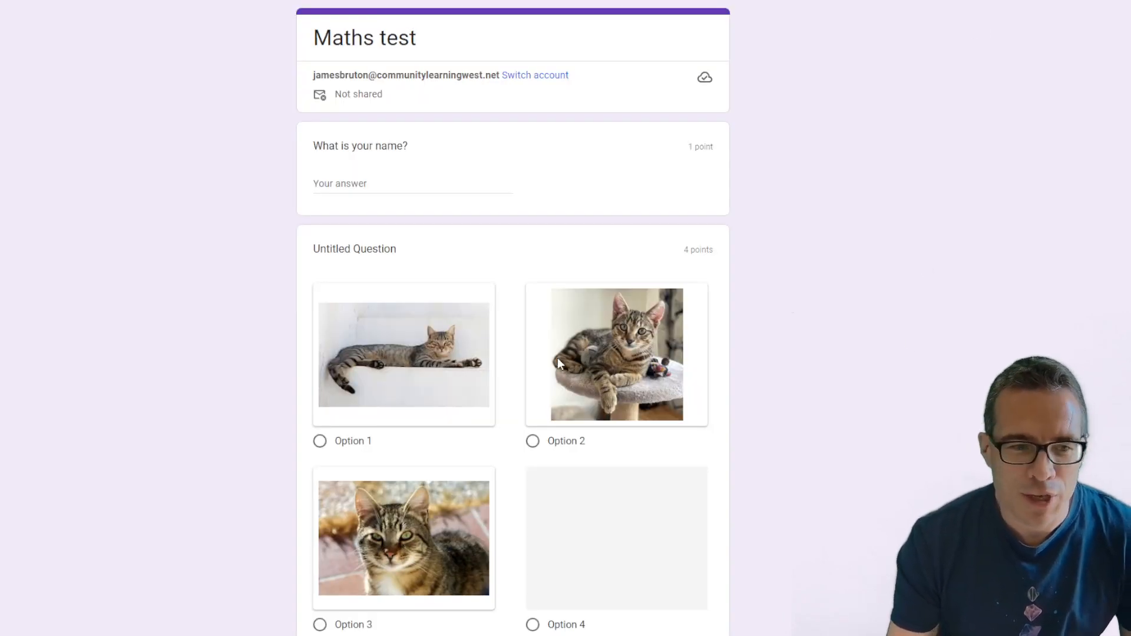
click(332, 448)
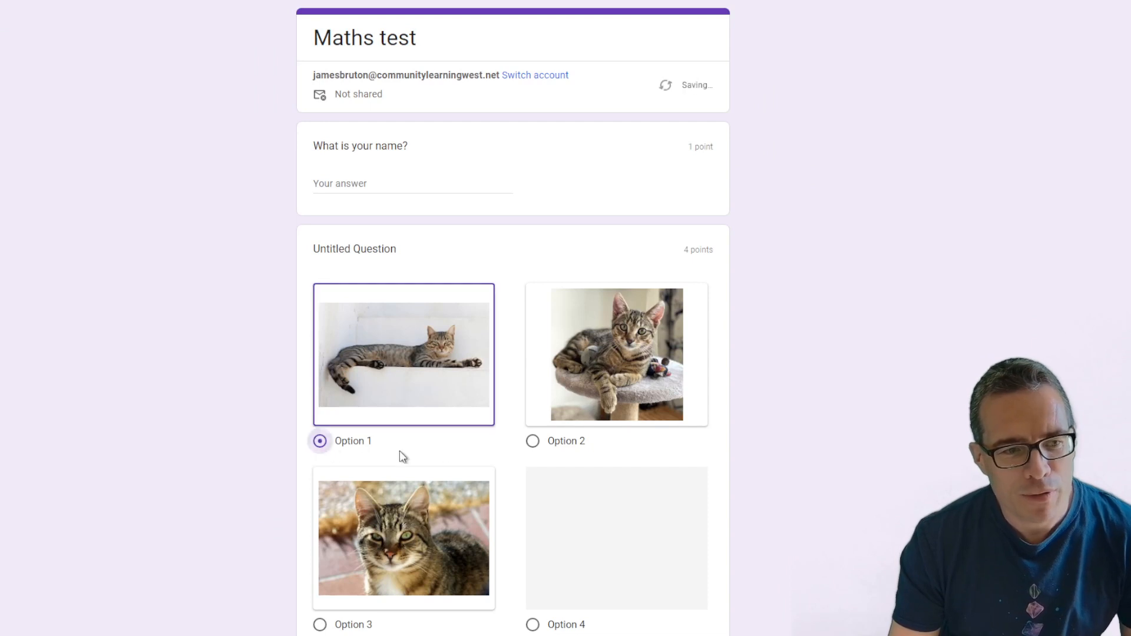
click(531, 445)
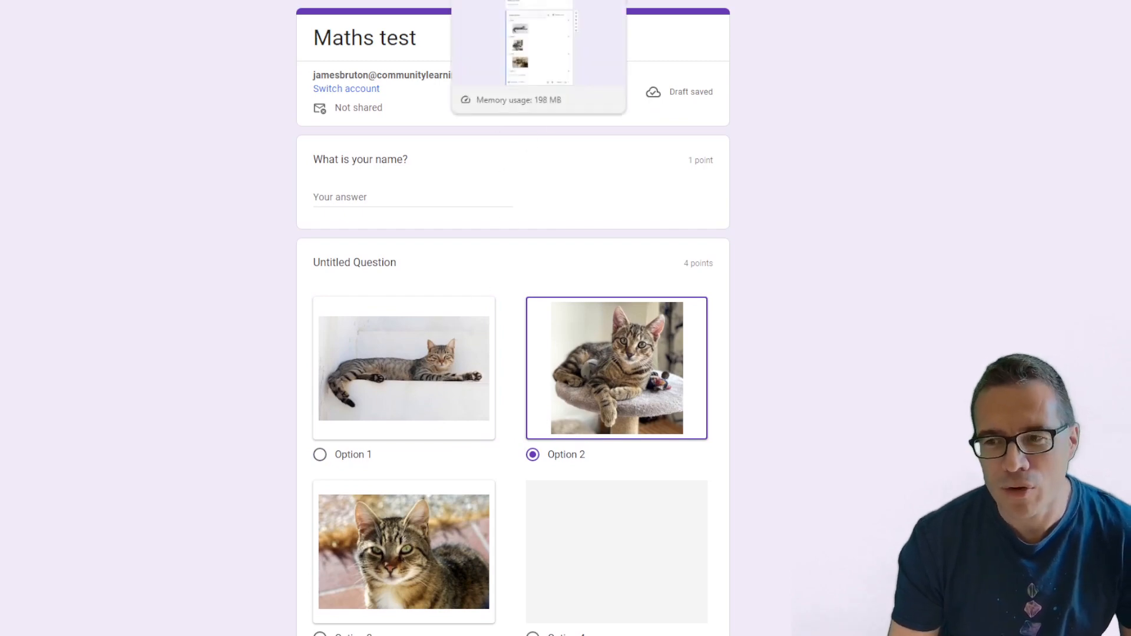
click(507, 0)
Set Option 3 as the only correct answer in the picture question's answer key
scroll(442, 536, down, 2)
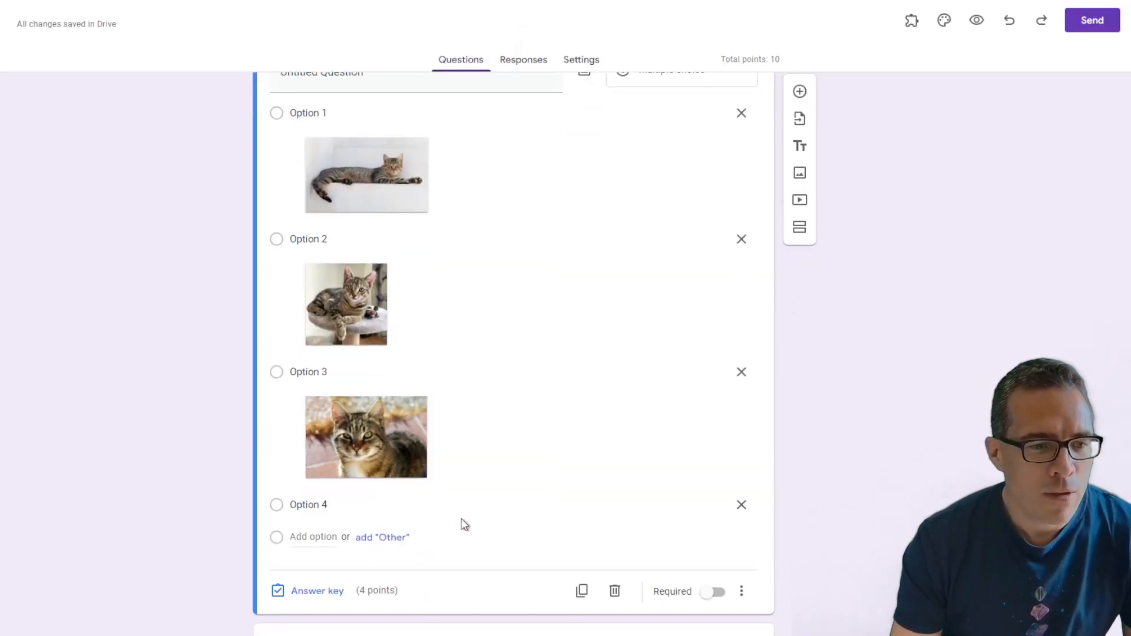
click(316, 589)
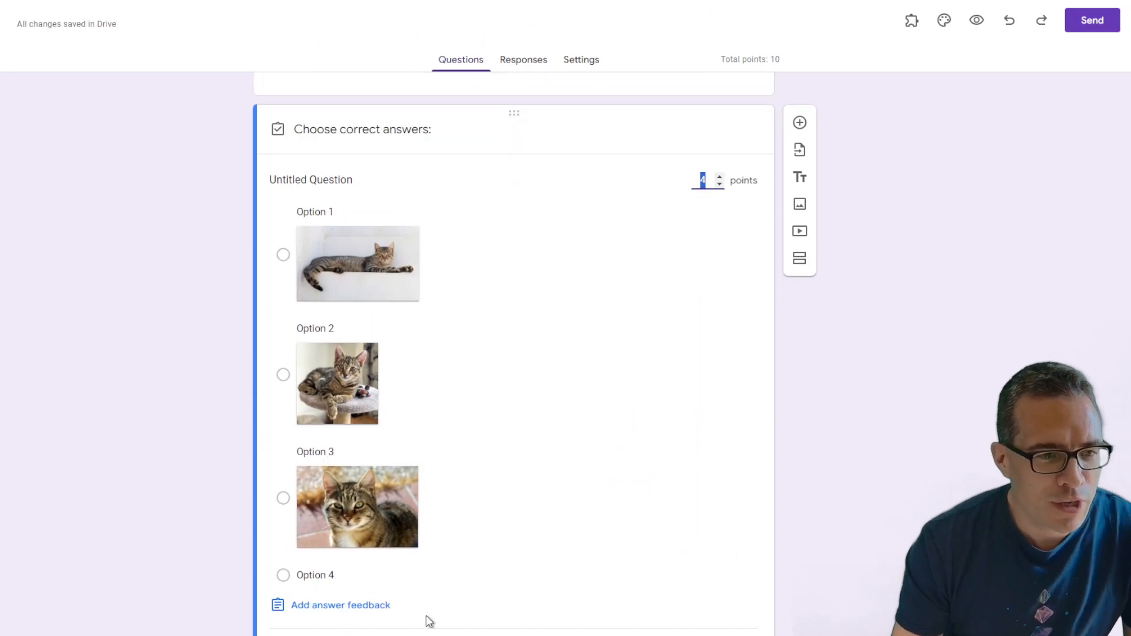
click(283, 374)
click(283, 497)
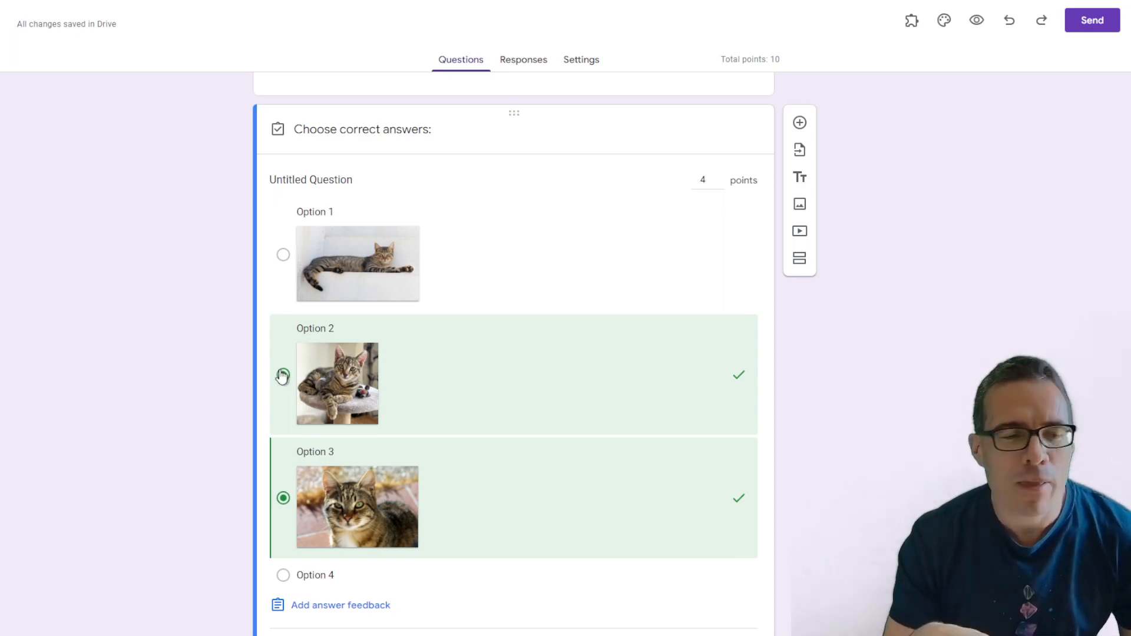
click(282, 375)
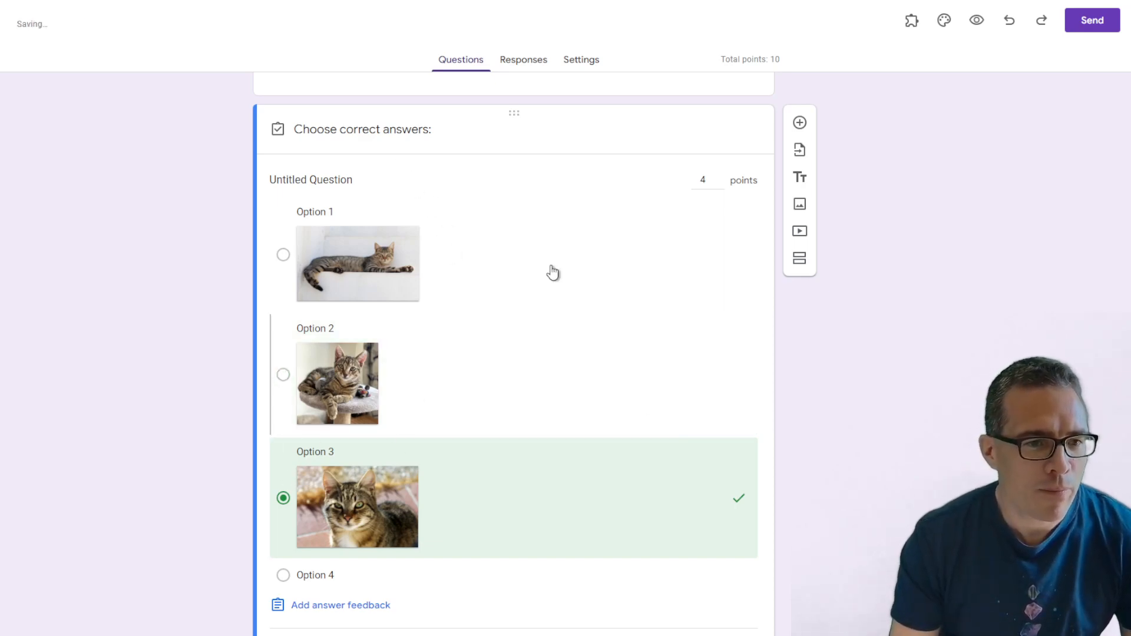
click(736, 635)
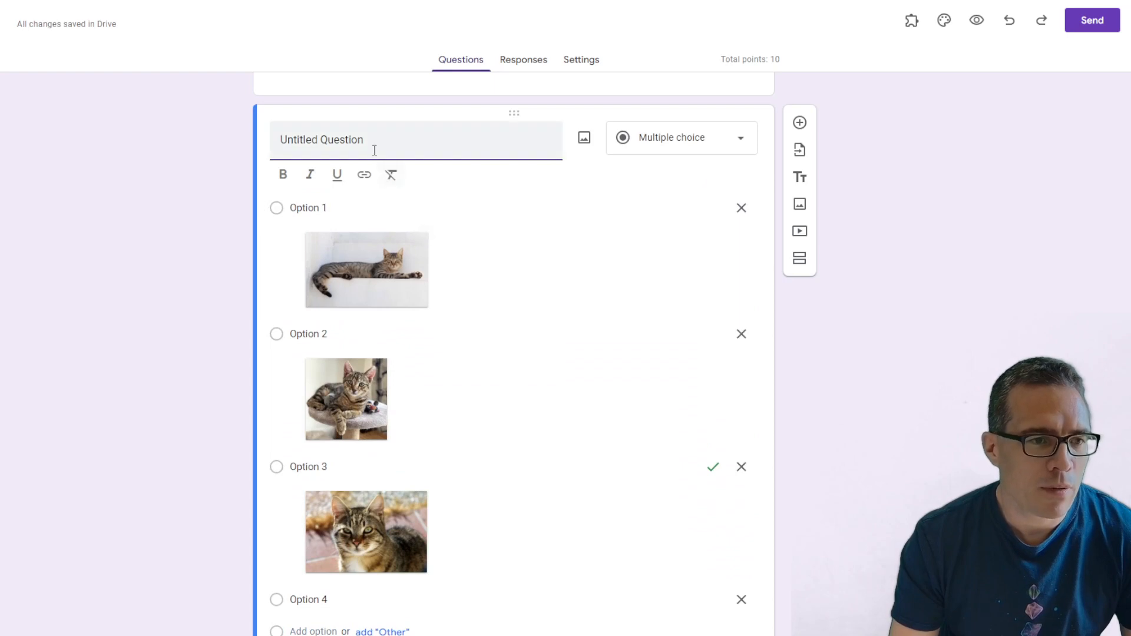
Replace the picture question's title with "Which is the best cat?"
click(374, 147)
text(Which is the best cat?)
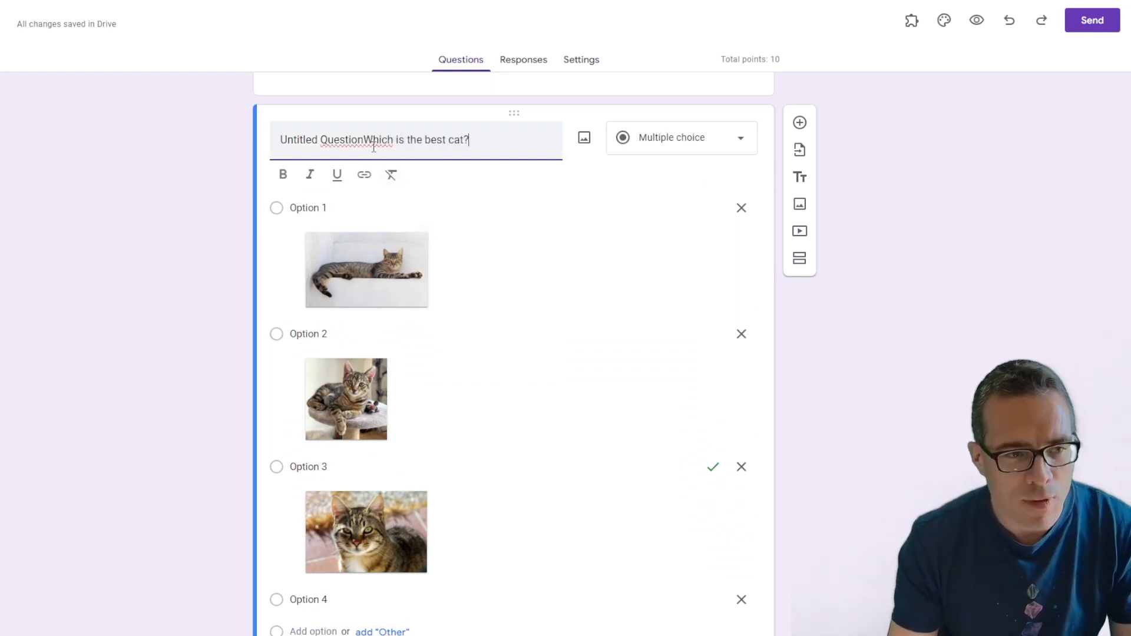
drag(365, 143, 279, 141)
key(BackSpace)
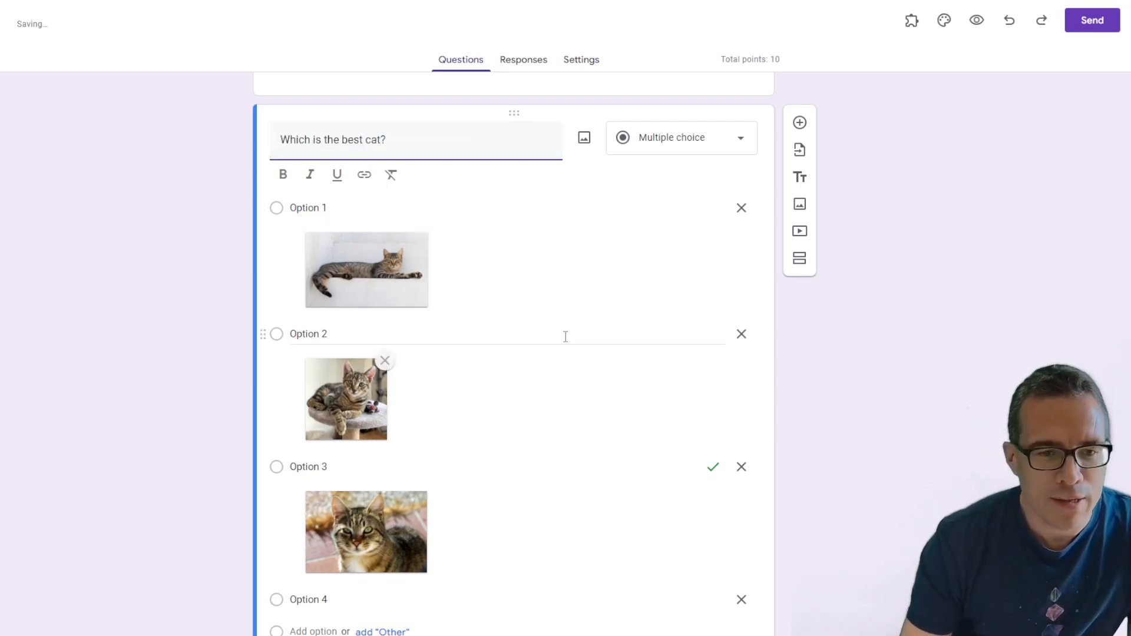
Add answer feedback to the cat question, entering "Definitely the cutest!" for incorrect answers with its spelling corrected
click(304, 635)
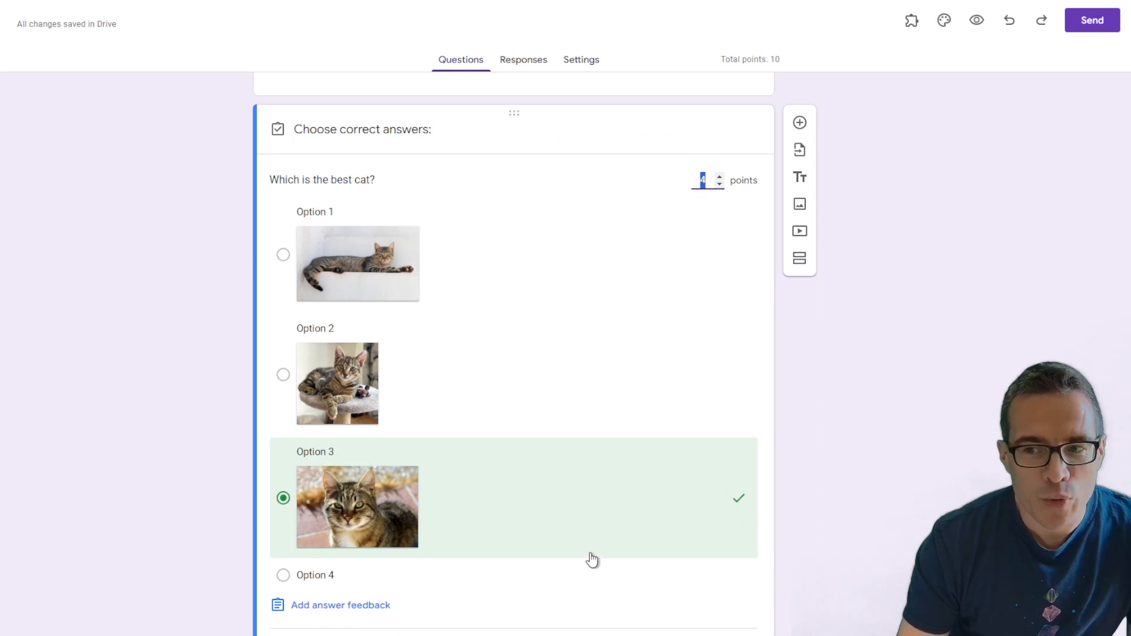
click(736, 635)
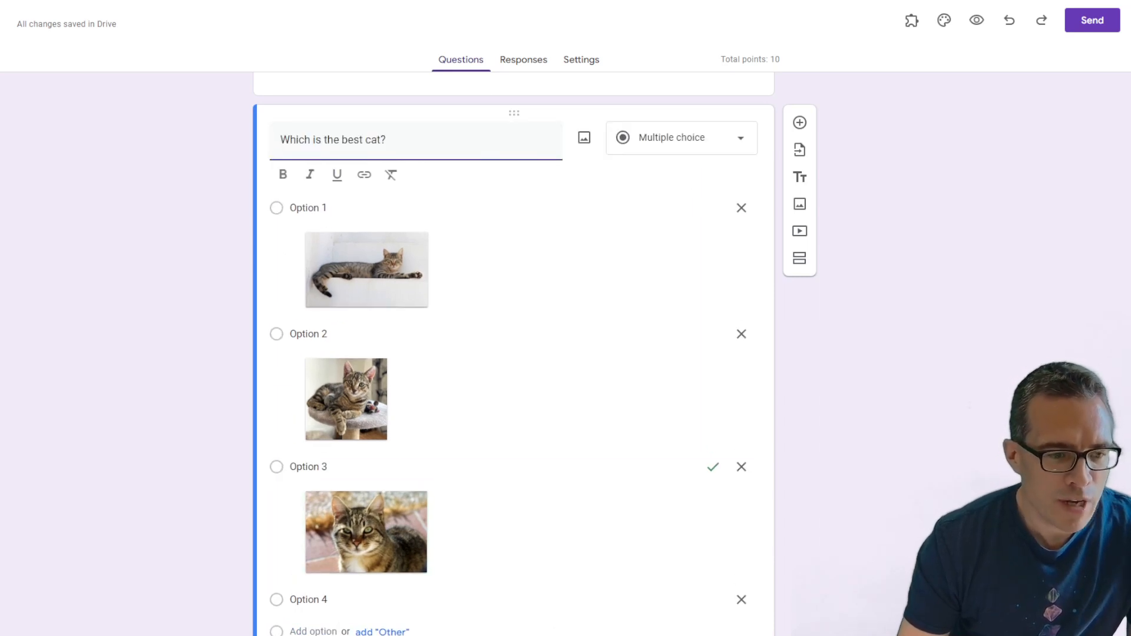
click(306, 635)
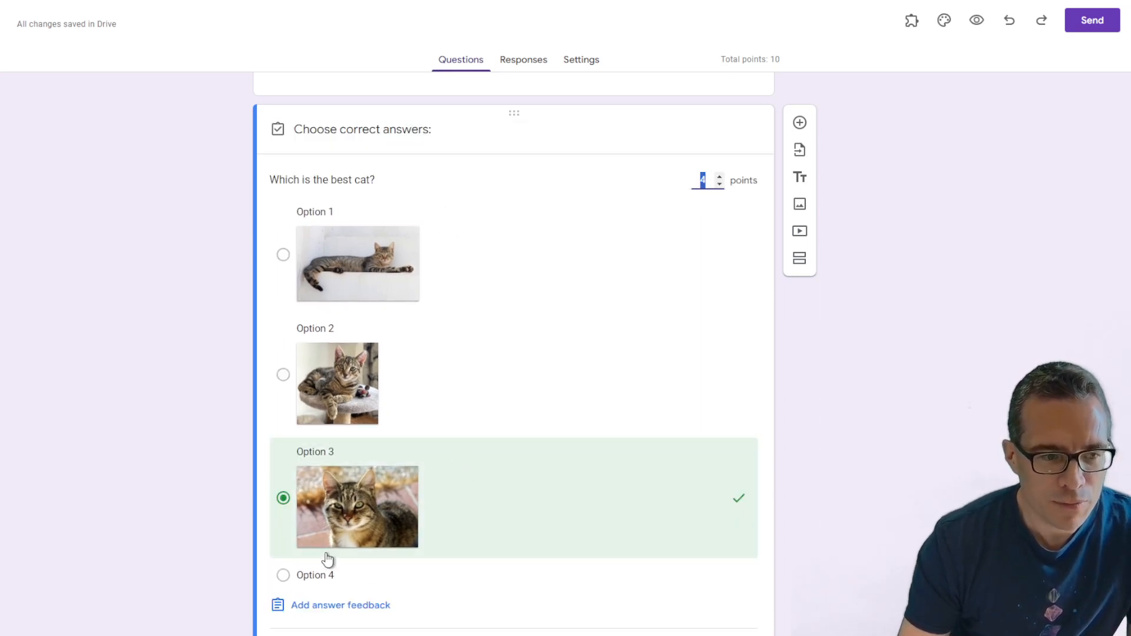
click(329, 613)
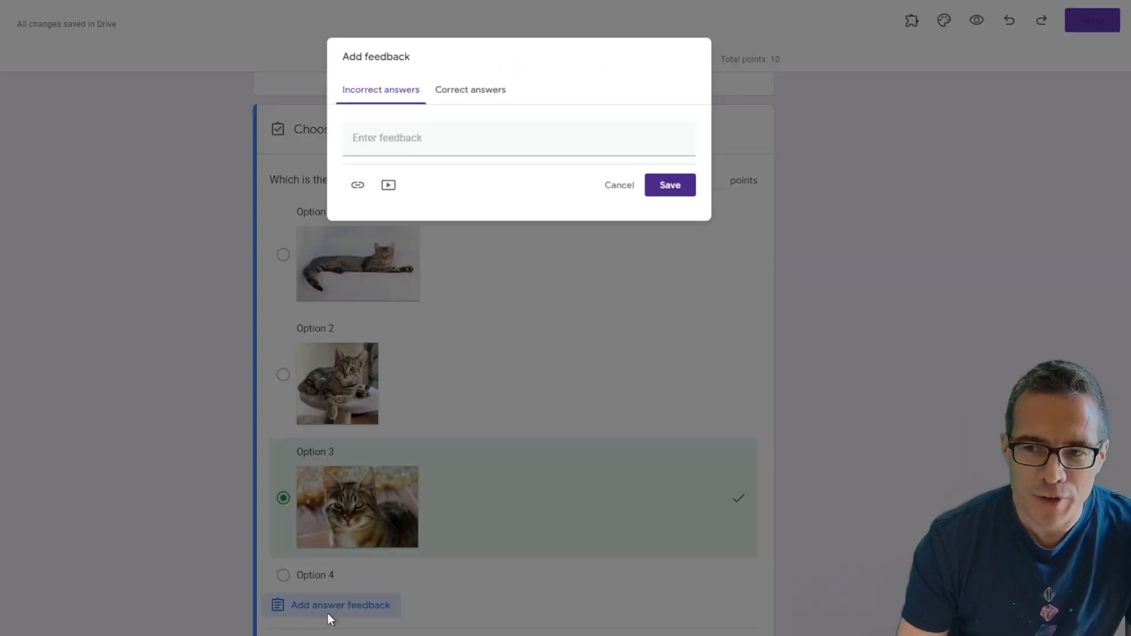
click(374, 149)
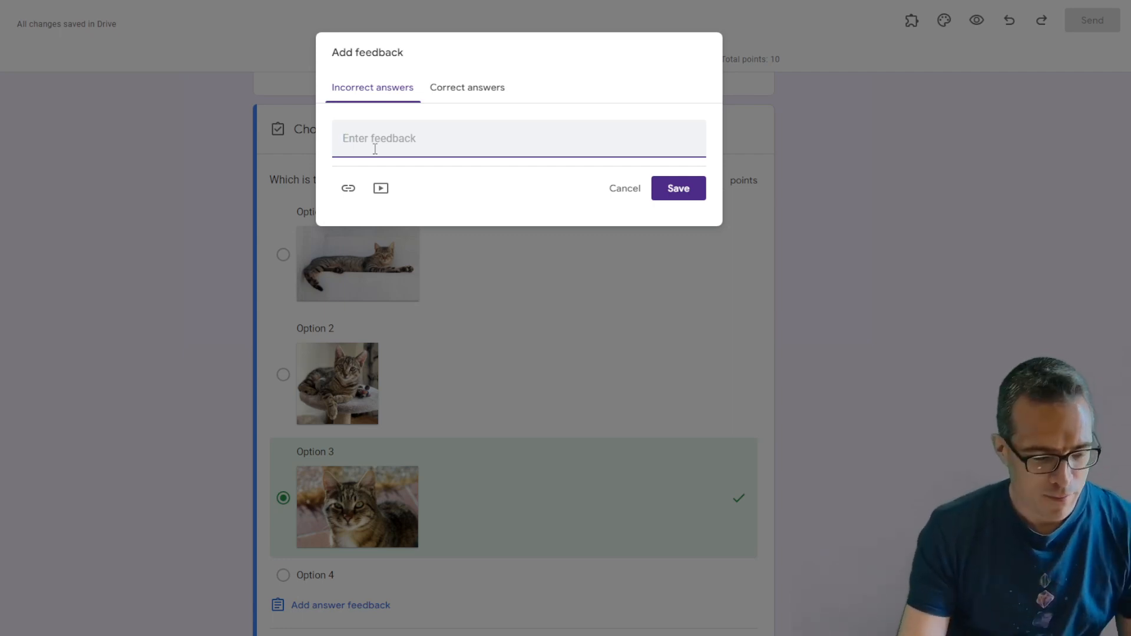
text(Defintely the cutest!)
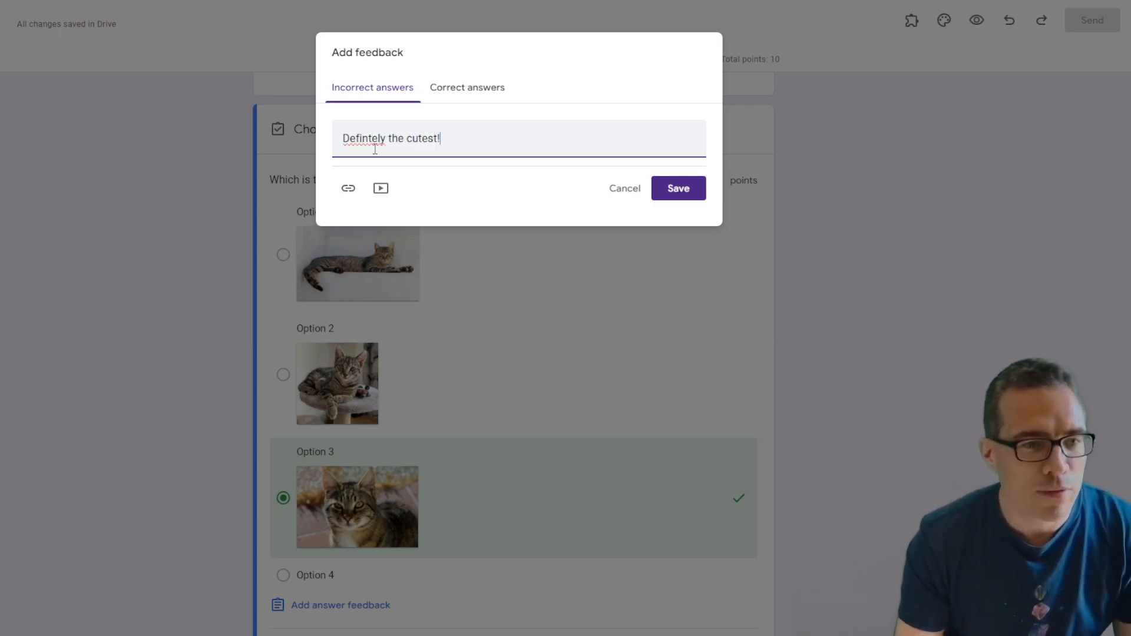
right_click(377, 142)
click(413, 157)
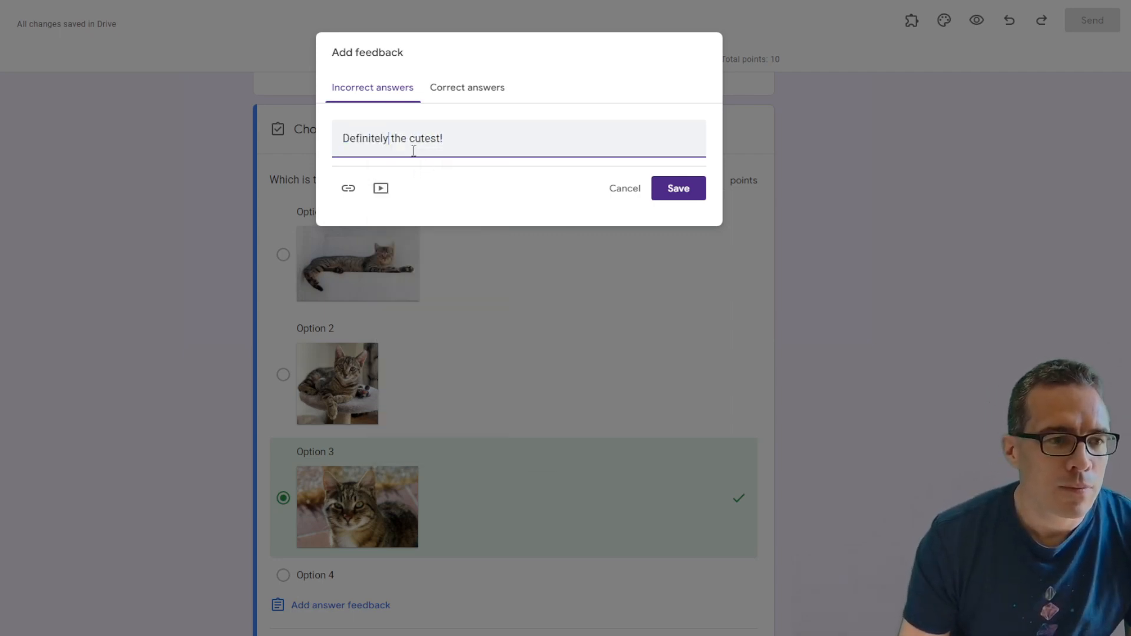
Copy the feedback "Definitely the cutest!" into the feedback for correct answers
triple_click(405, 146)
key(ctrl+c)
click(450, 90)
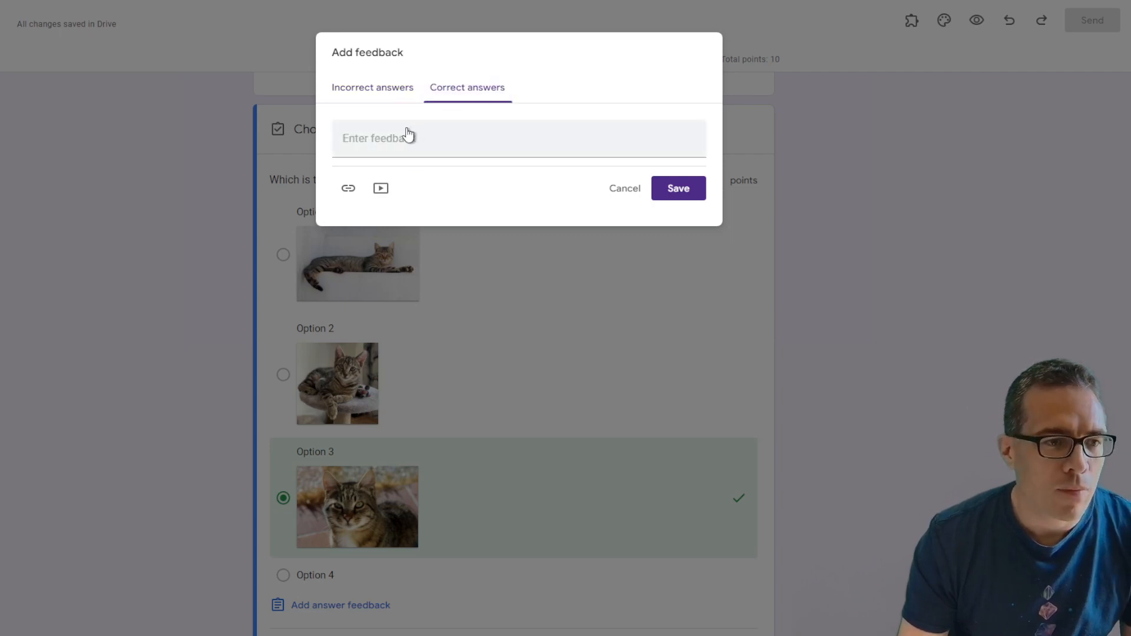
click(406, 141)
key(ctrl+v)
Change the incorrect-answer feedback to "No, Number 3 is Definitely the cutest!", save the feedback and close the answer key
click(366, 97)
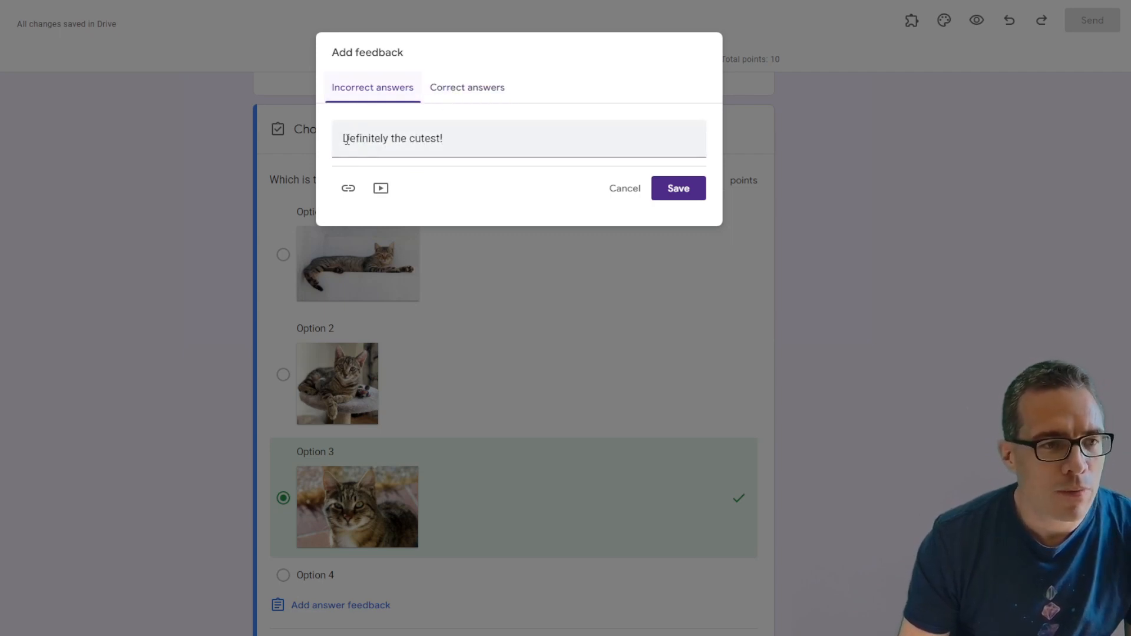
click(341, 139)
text(No, Numbe)
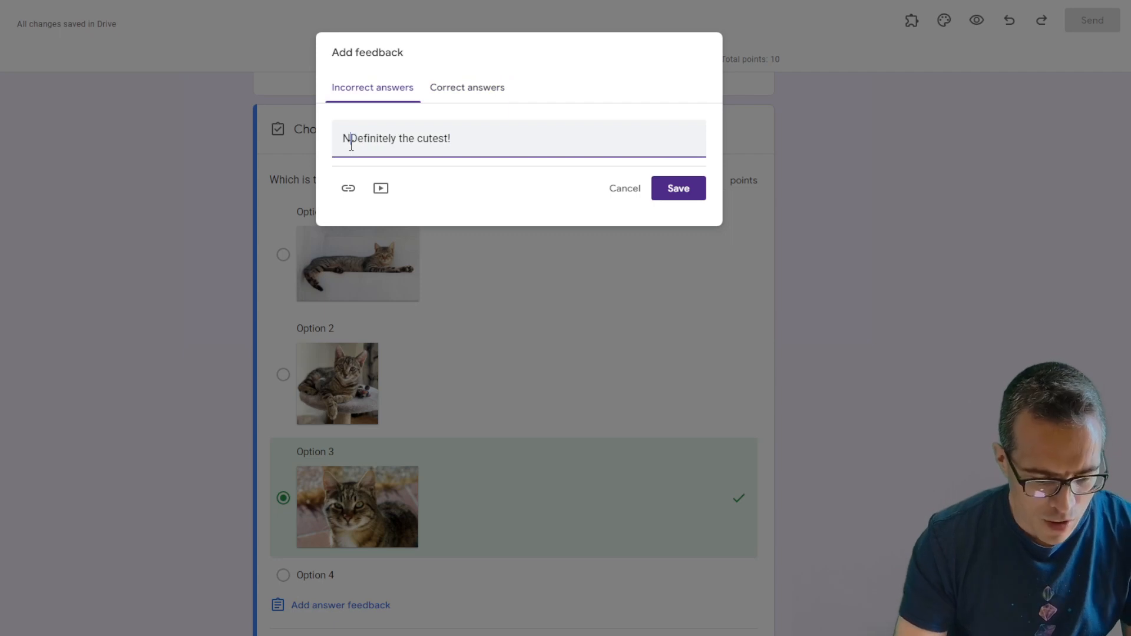
text(r 3 is)
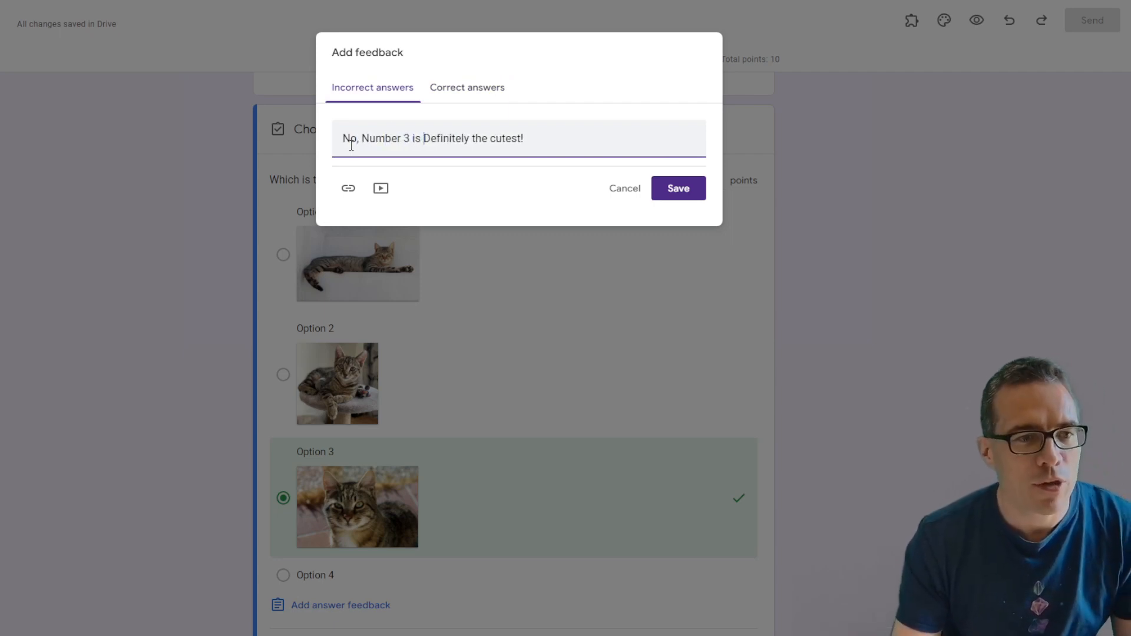
click(484, 97)
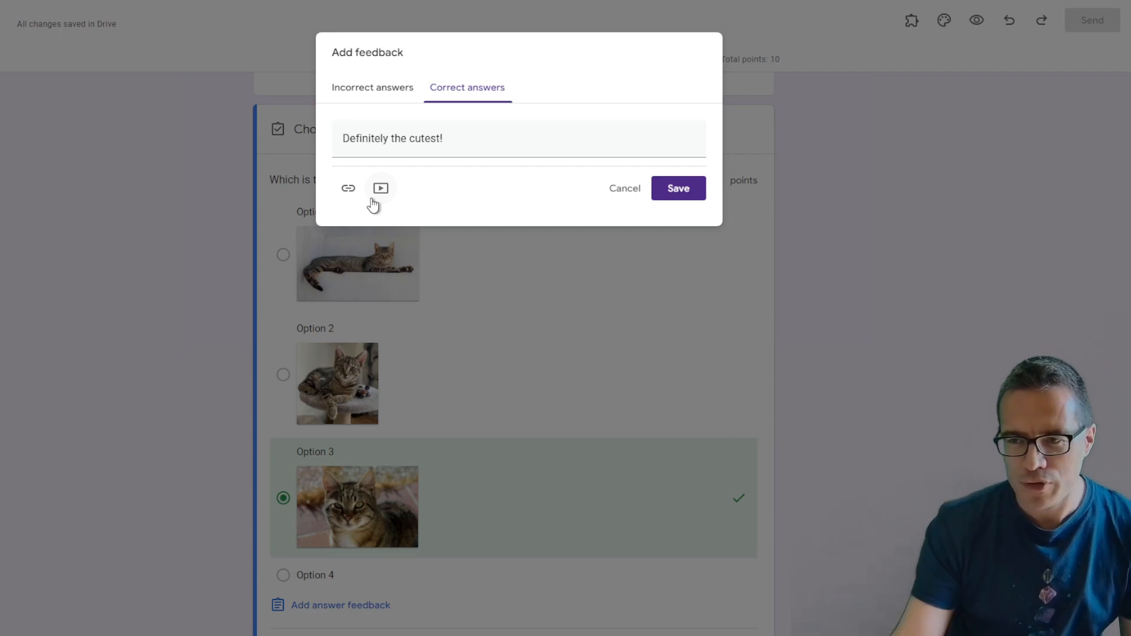
click(677, 194)
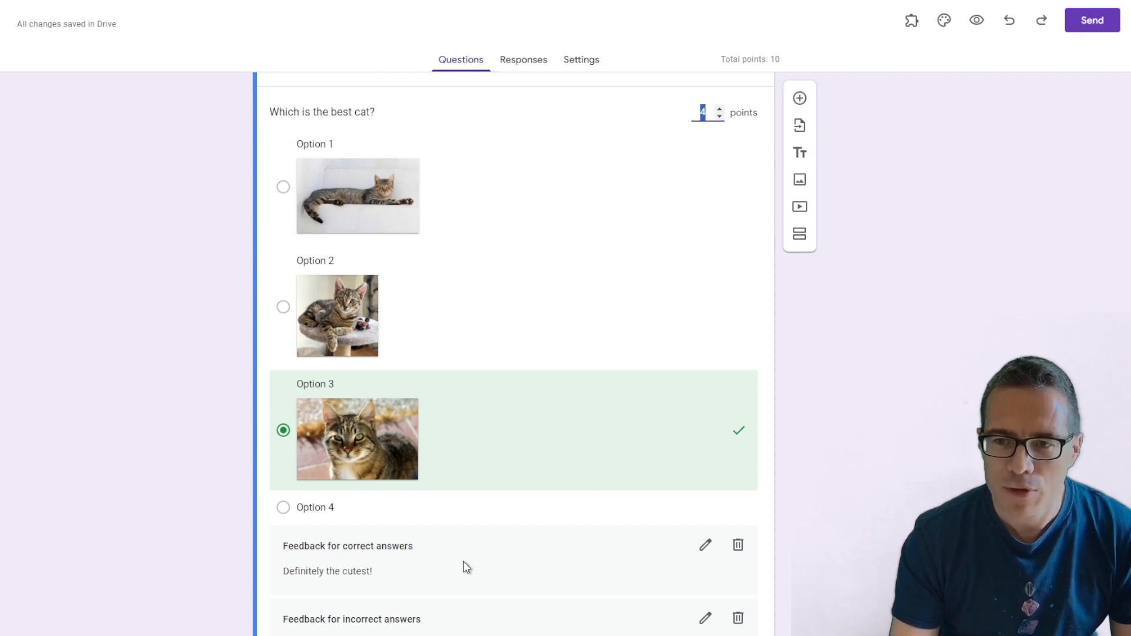
scroll(505, 548, up, 5)
scroll(506, 518, down, 8)
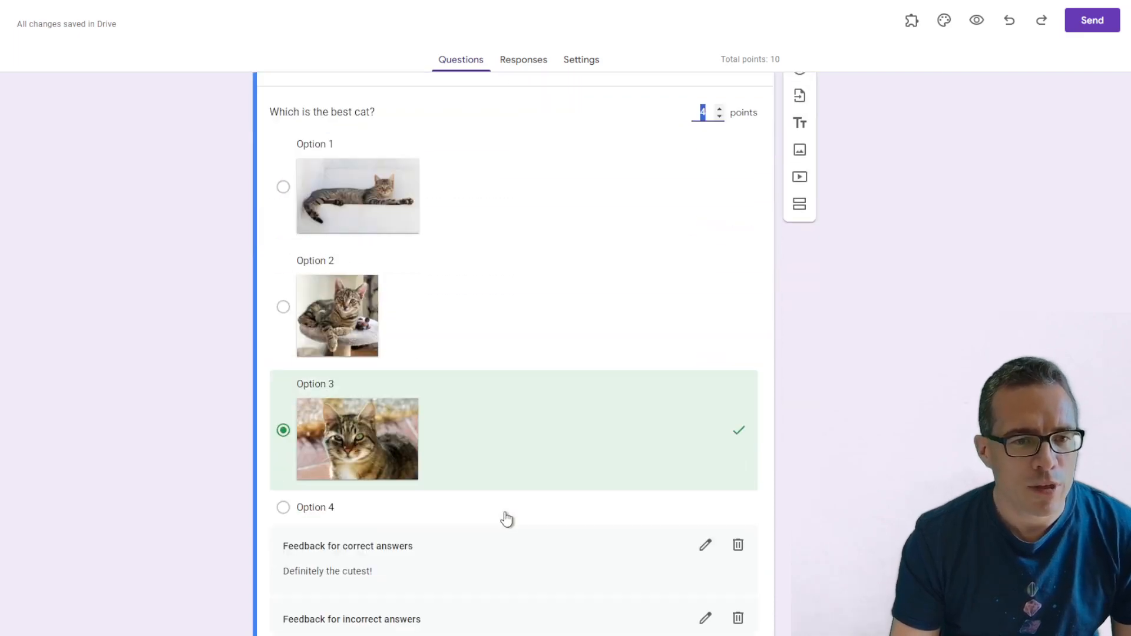
click(729, 562)
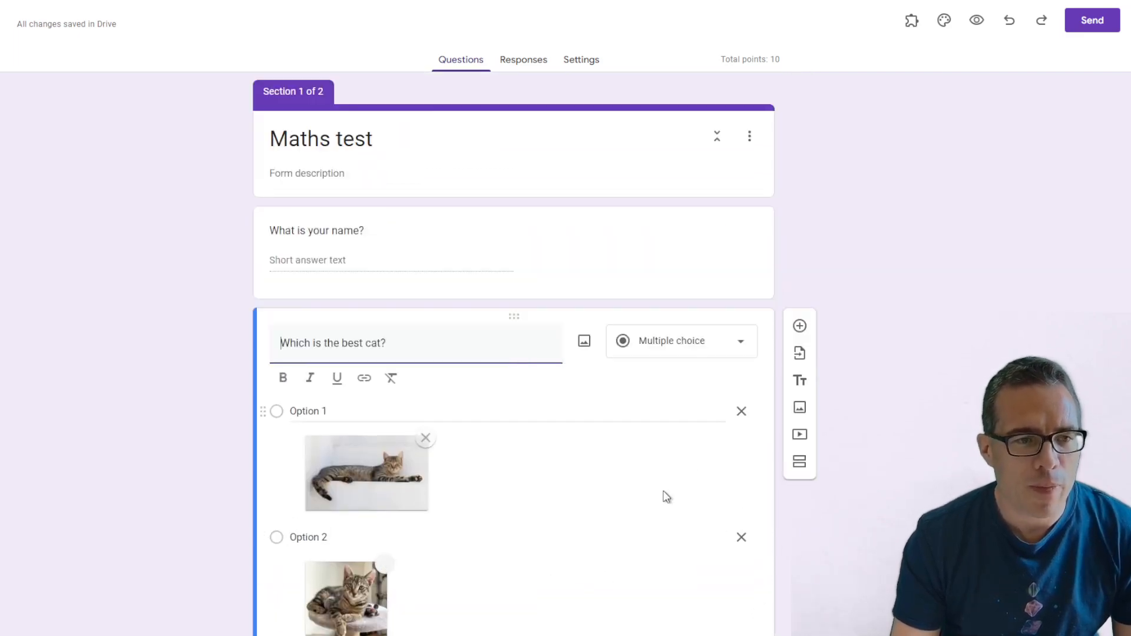
Add a new Checkboxes question below the cat question with four options, Option 1 to Option 4
click(800, 324)
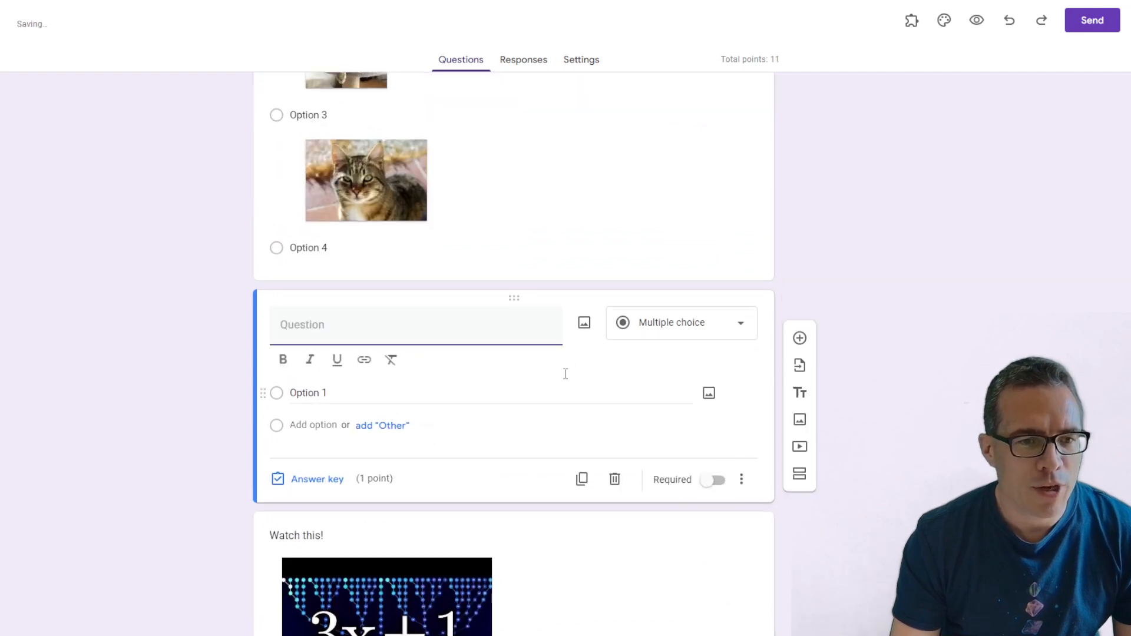
click(673, 326)
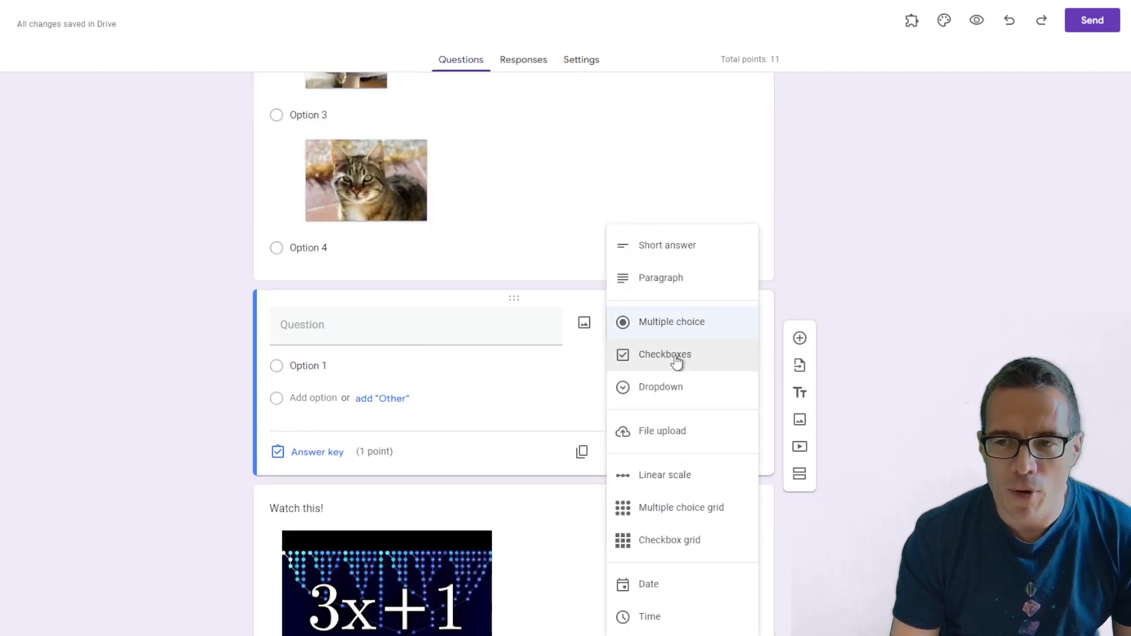
click(676, 358)
click(316, 397)
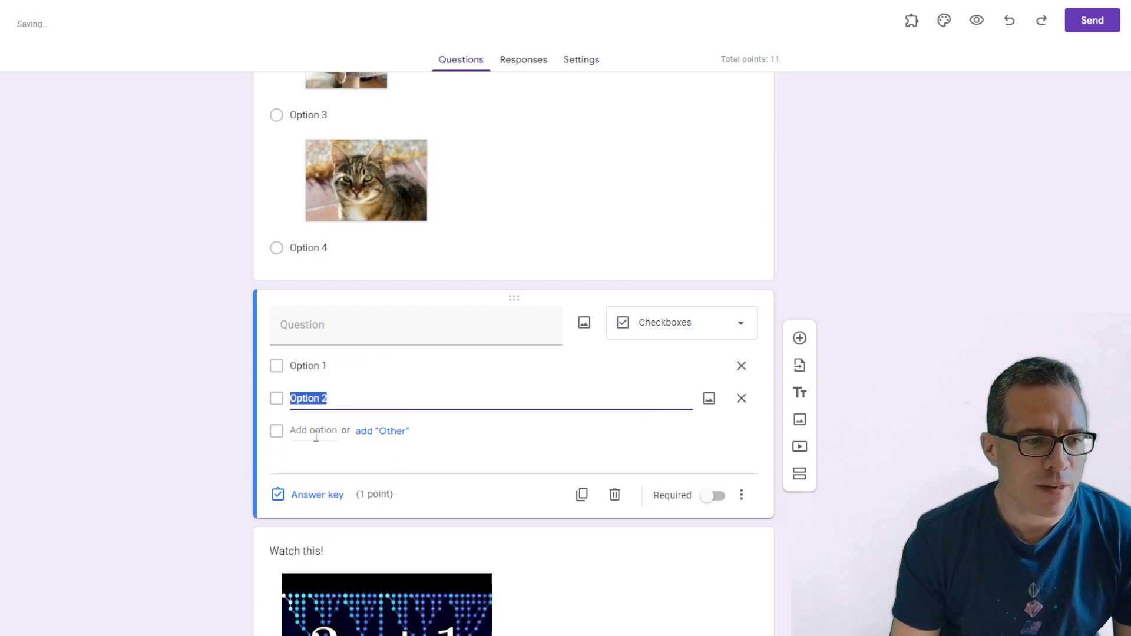
key(Return)
key(Return)
click(860, 528)
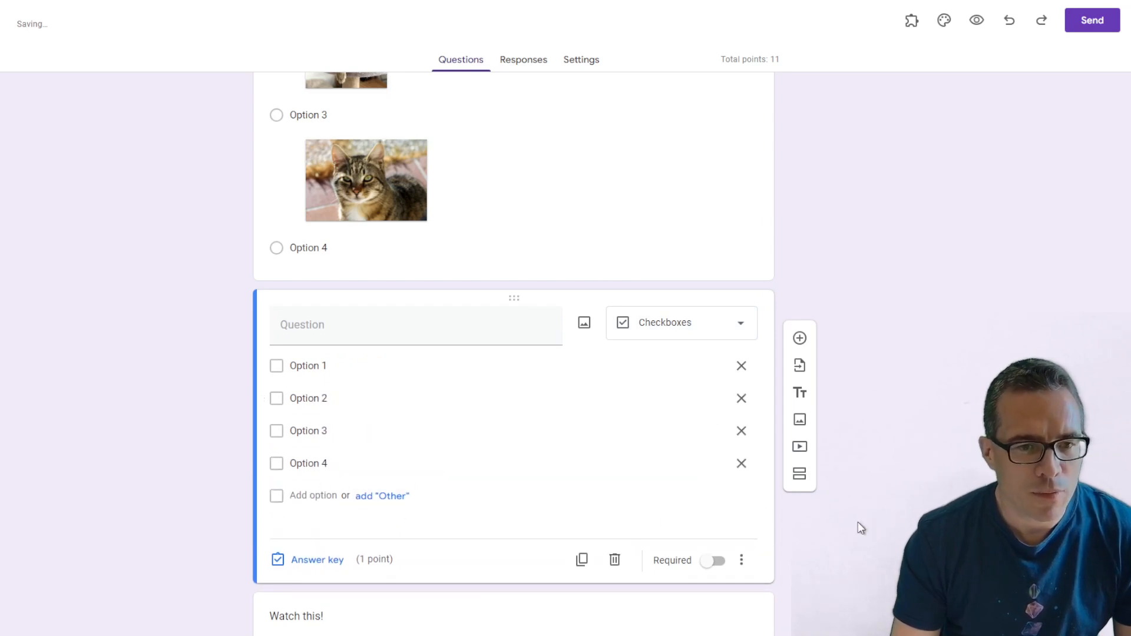
Mark Option 2, Option 3 and Option 4 as correct answers for the checkboxes question and close its answer key
scroll(886, 510, up, 2)
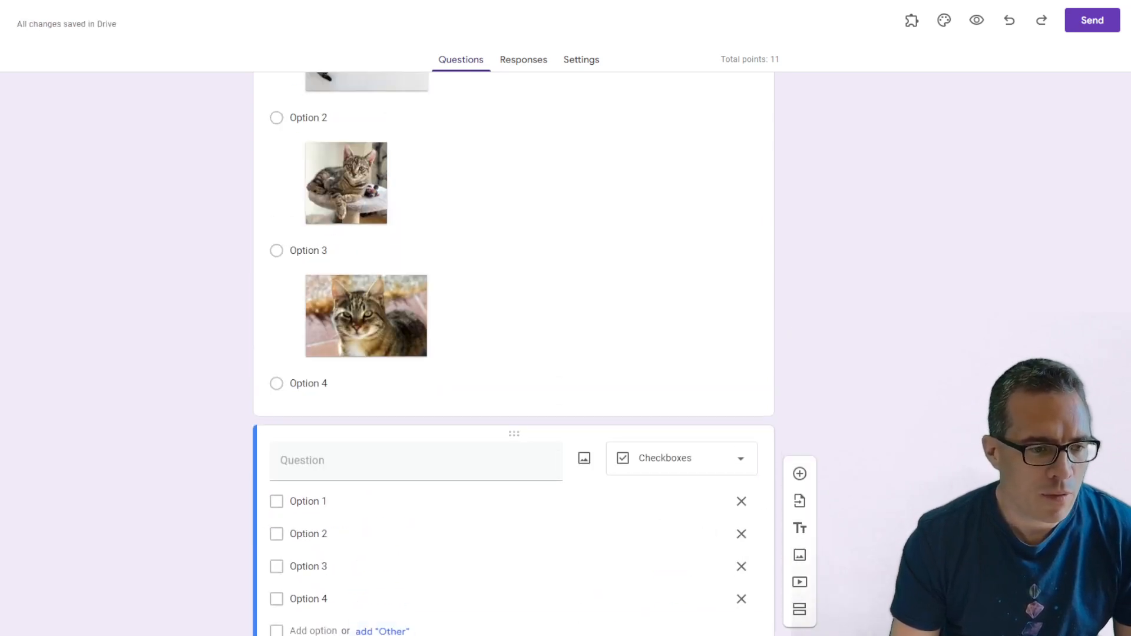
click(283, 564)
click(284, 595)
click(284, 626)
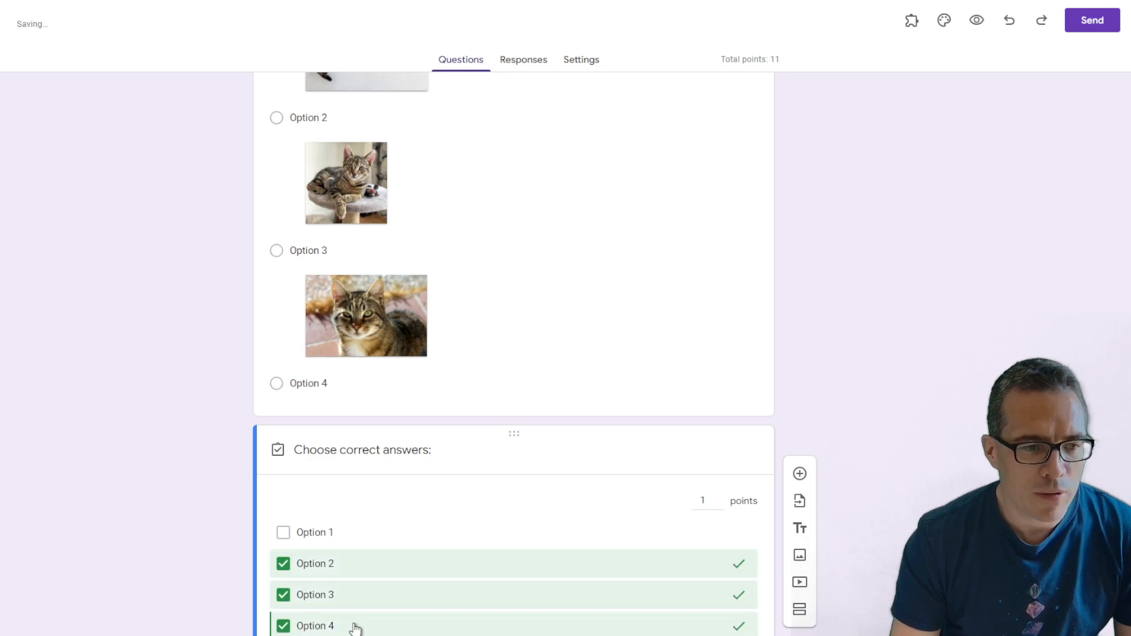
scroll(419, 583, down, 2)
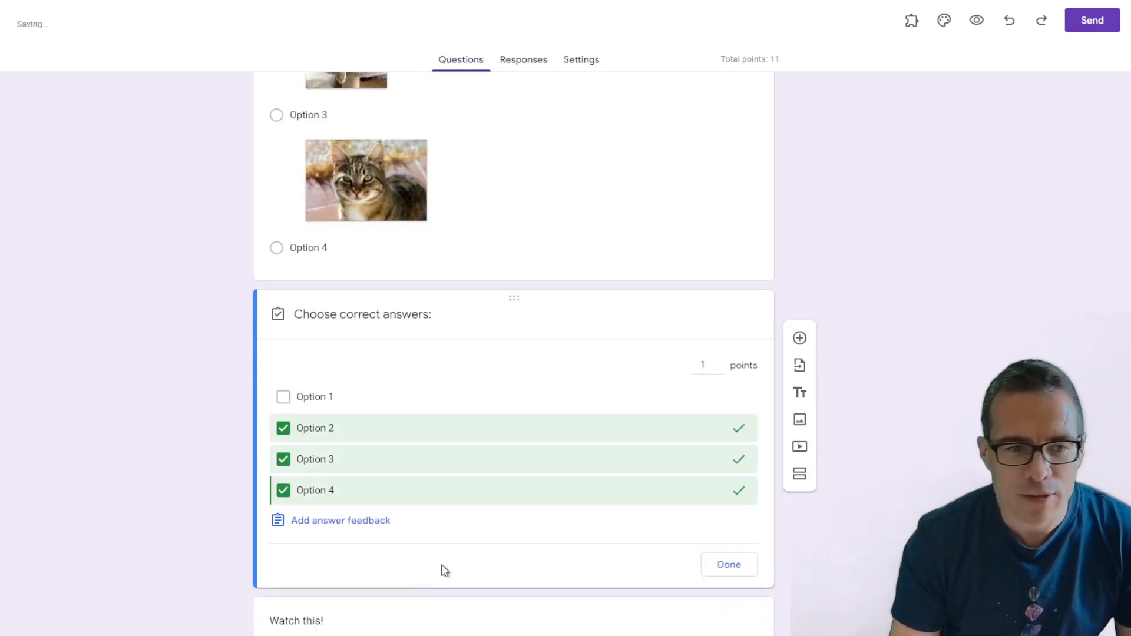
click(727, 565)
Preview the form, choosing Option 2 in the cat question and ticking Options 2, 3 and 4 in the checkboxes question
scroll(859, 134, up, 5)
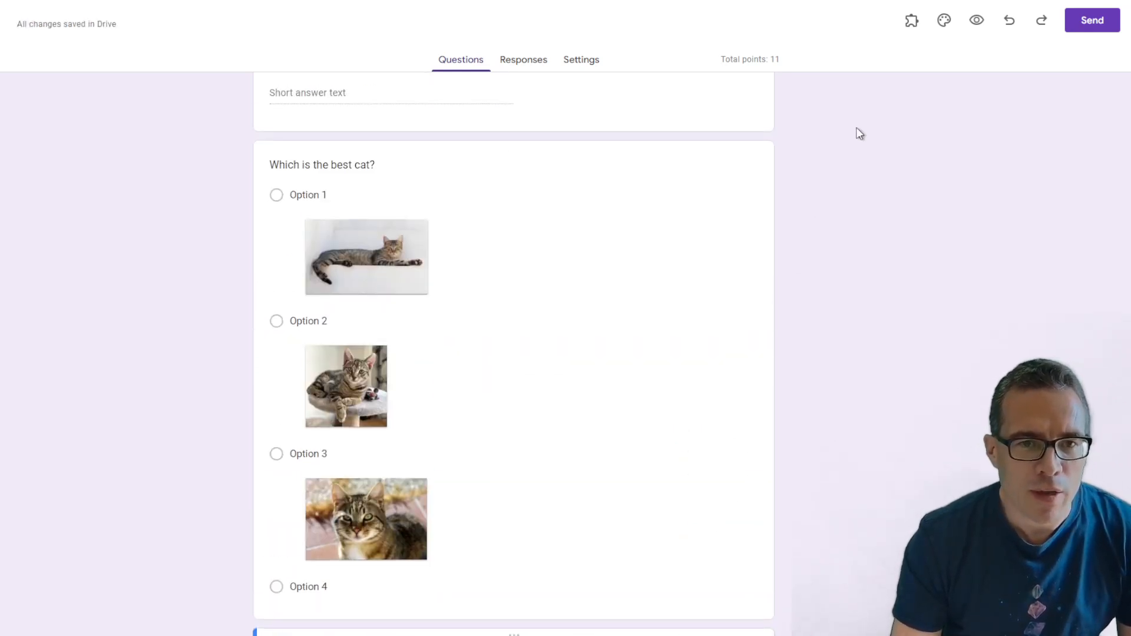
click(976, 22)
click(625, 427)
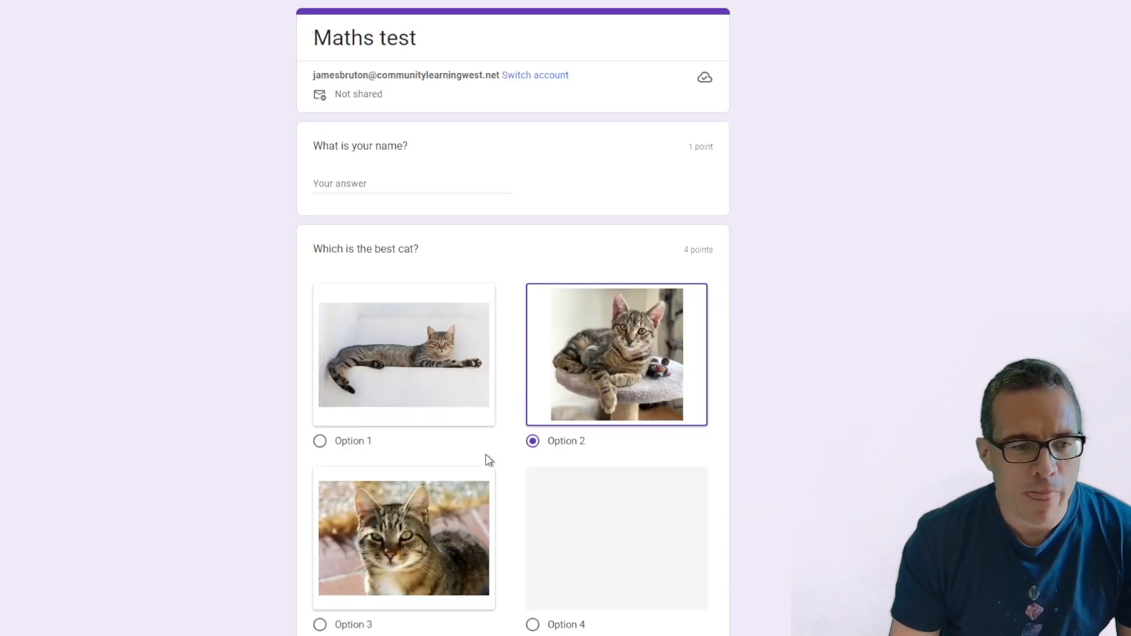
scroll(488, 459, down, 7)
click(319, 343)
click(320, 318)
click(321, 308)
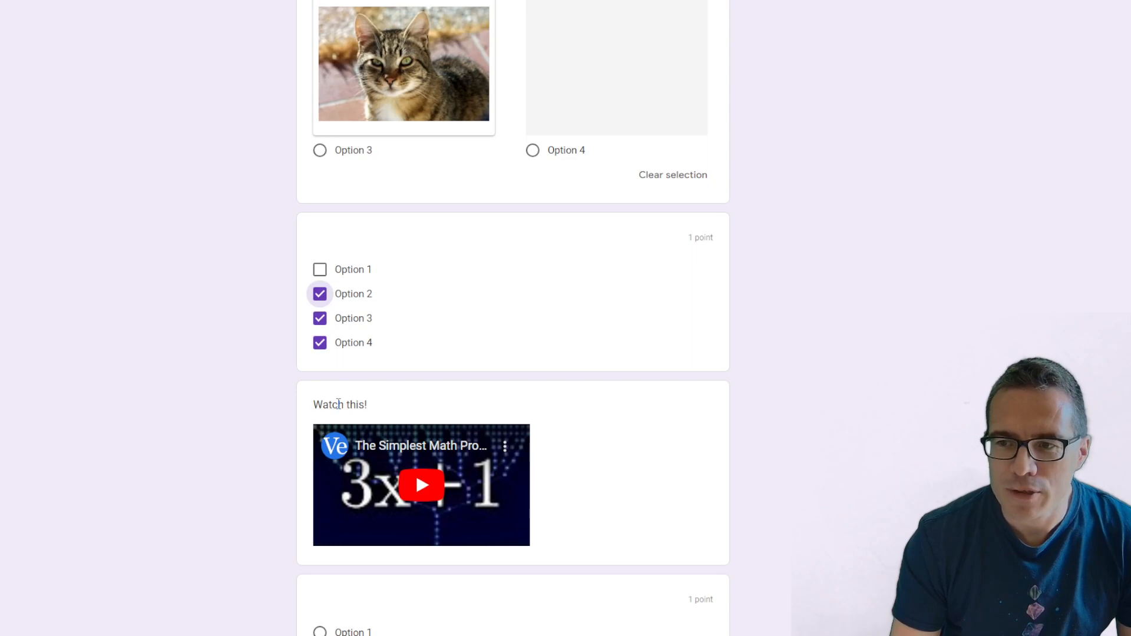
Try the different single-choice answers in the previewed cat question, ending on Option 3, and return to the form editor
scroll(338, 404, up, 5)
click(328, 307)
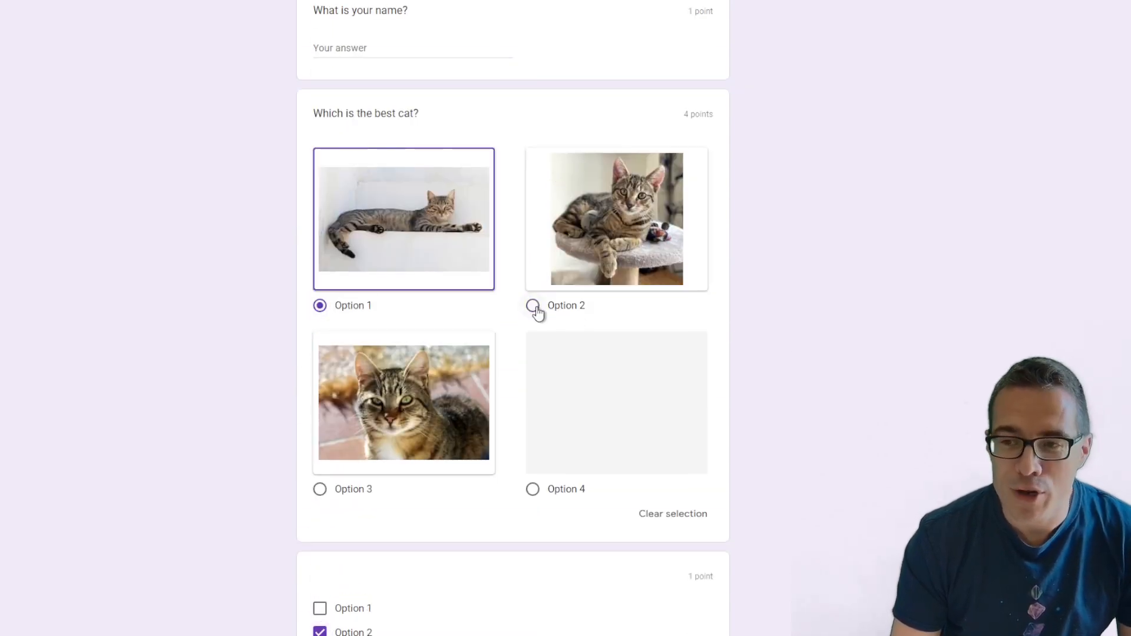
click(533, 306)
click(319, 305)
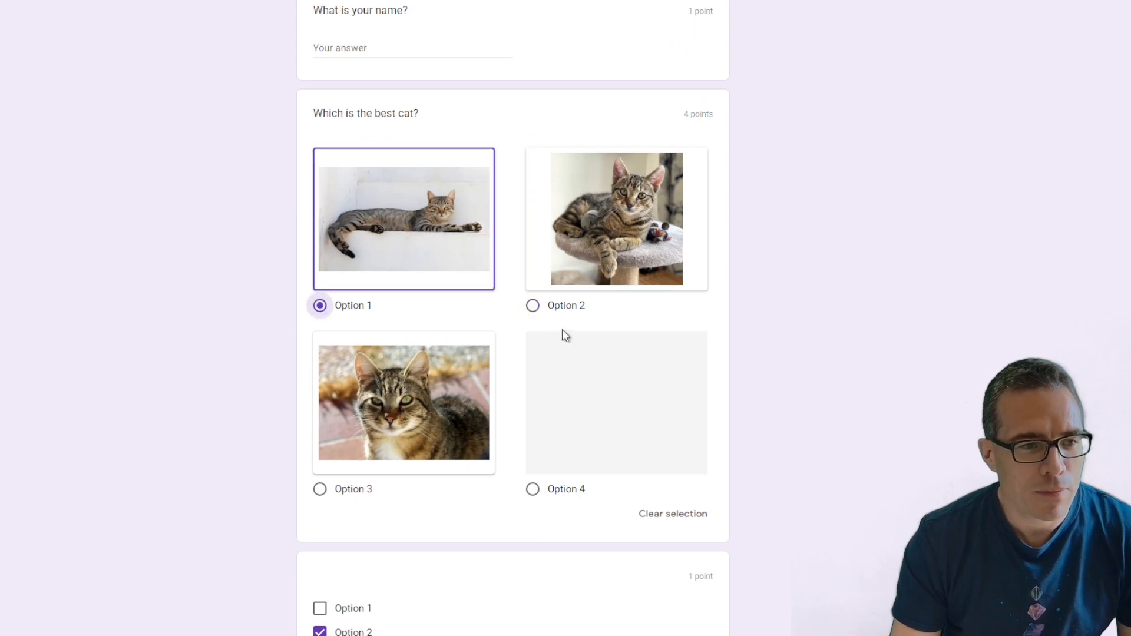
click(534, 308)
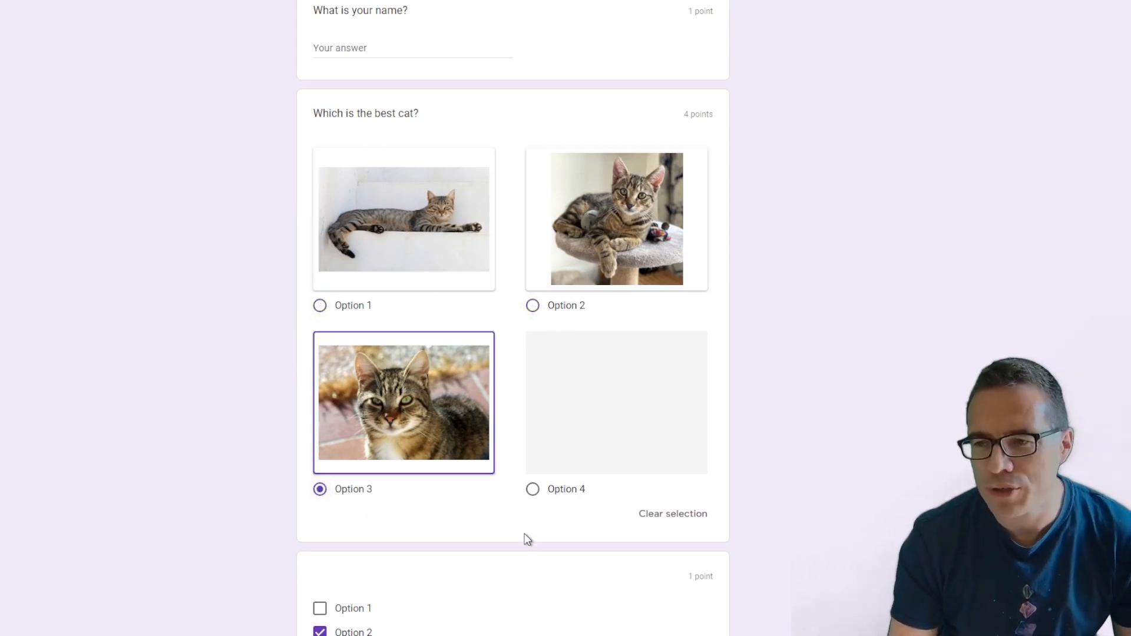
scroll(562, 307, up, 3)
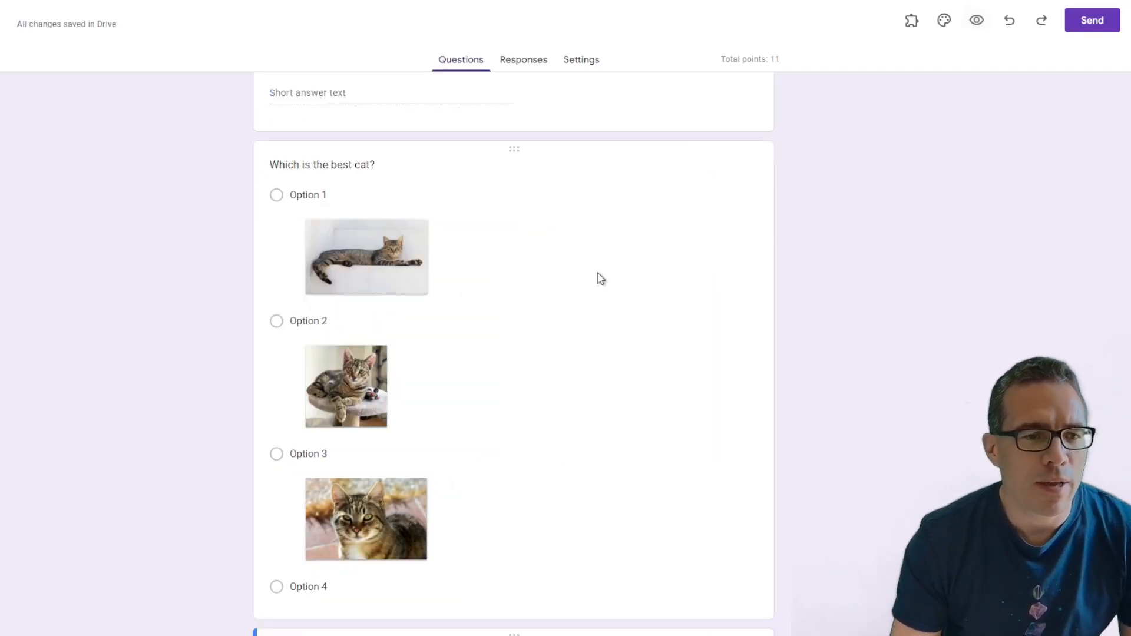
Change the checkboxes question below the cat question to the Dropdown type
scroll(642, 366, down, 7)
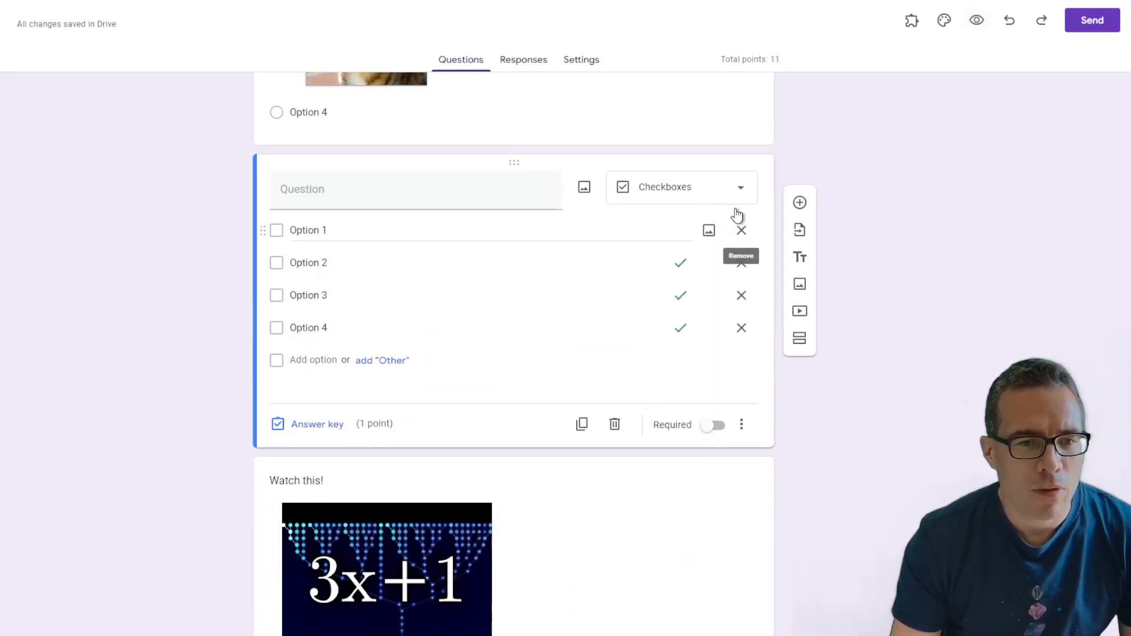
click(733, 192)
click(667, 220)
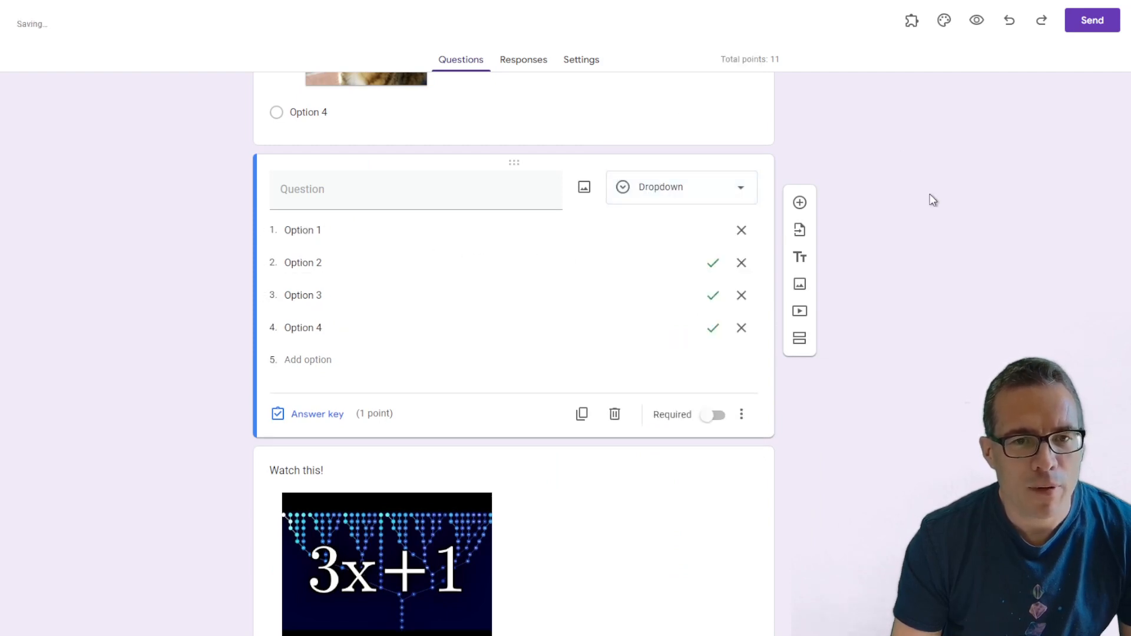
Preview the form, view the choices offered by the dropdown question, and return to the editor
click(976, 21)
scroll(609, 291, down, 5)
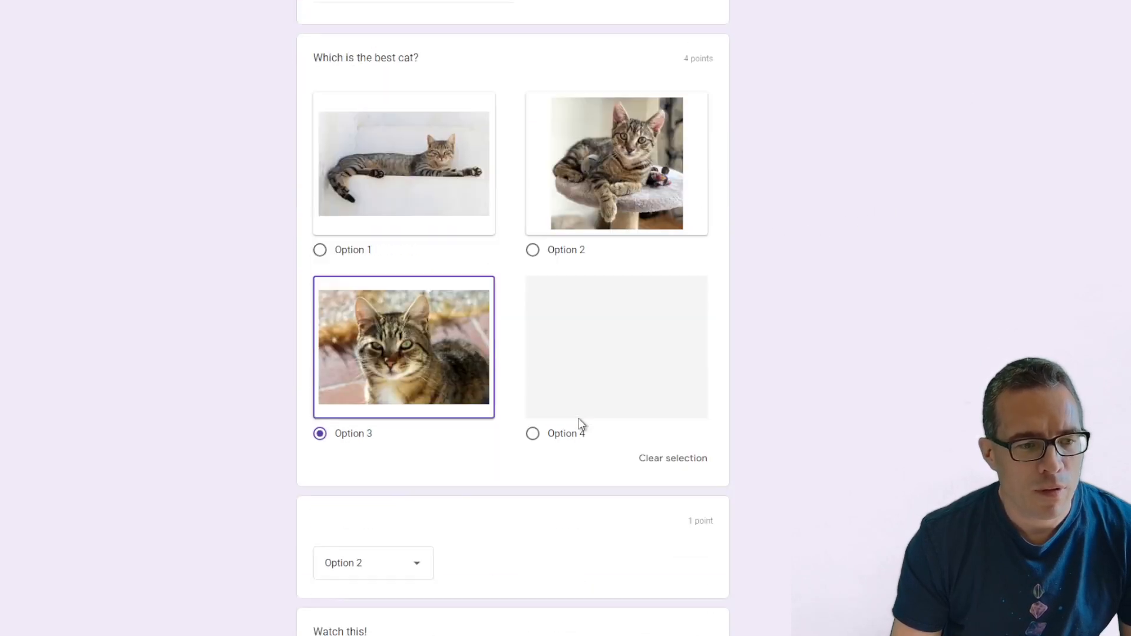
click(407, 483)
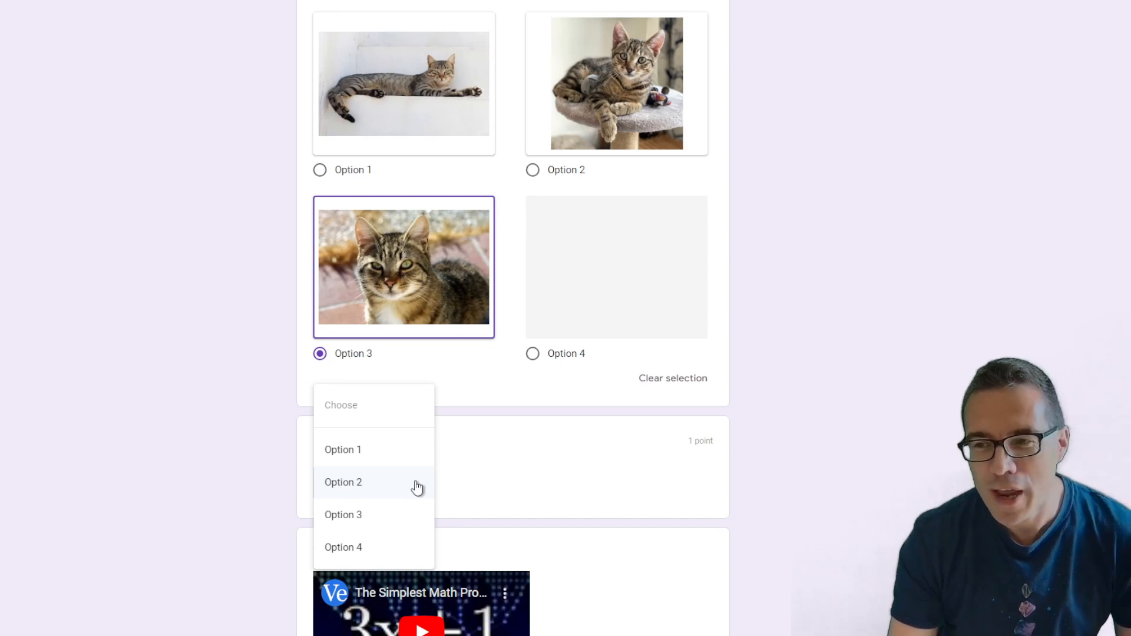
click(724, 469)
scroll(803, 459, up, 5)
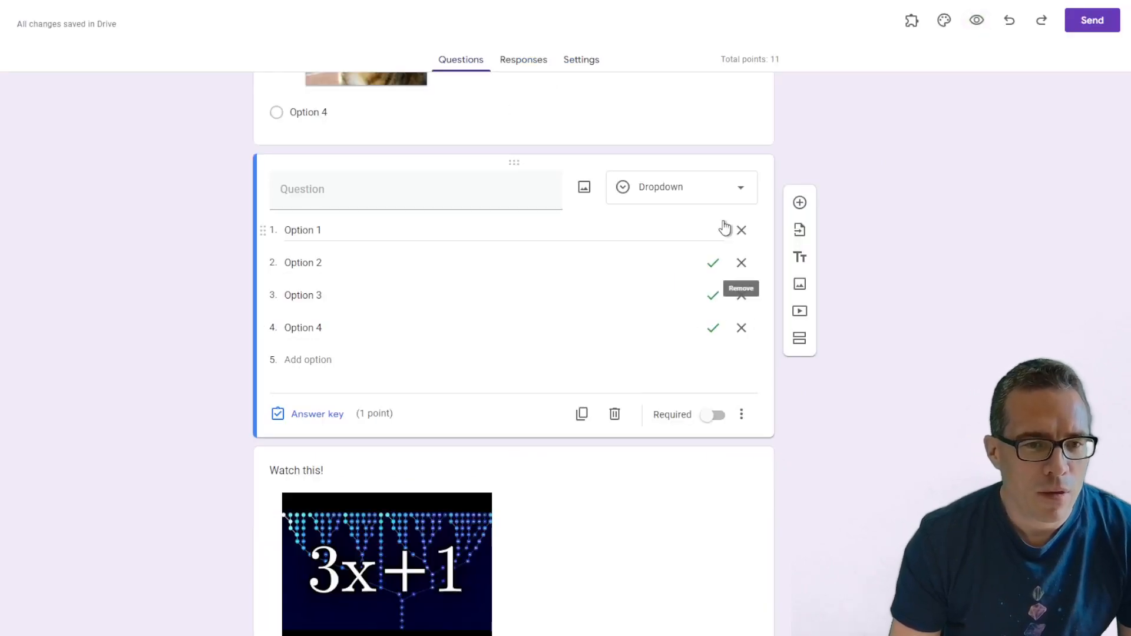
Change the dropdown question to a Linear scale and title it "What are the odds of..."
click(729, 188)
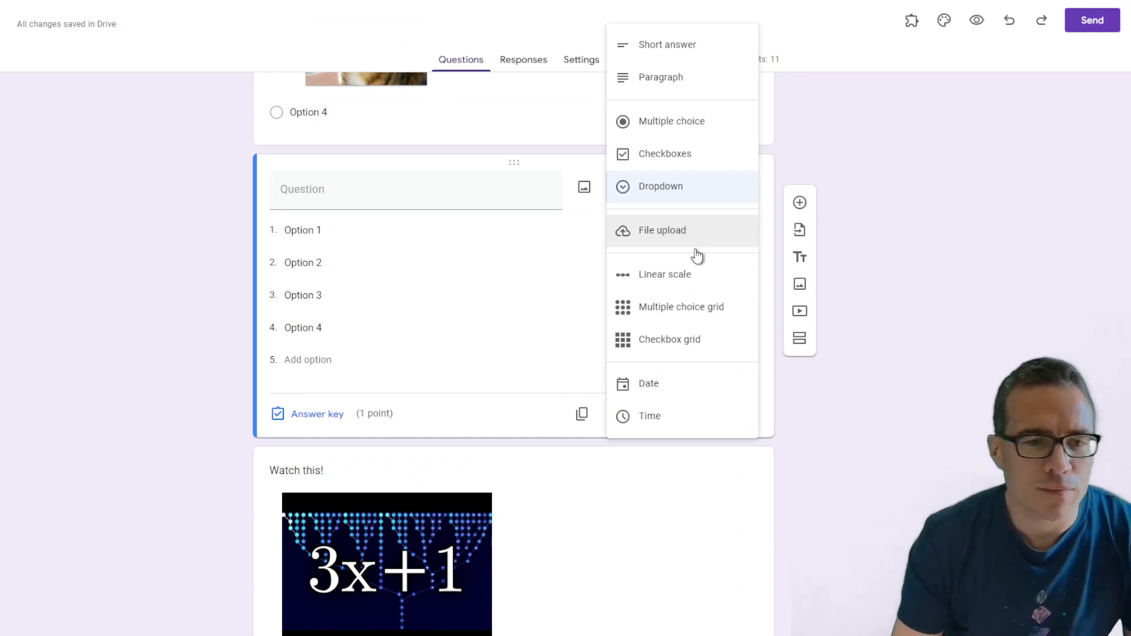
click(686, 296)
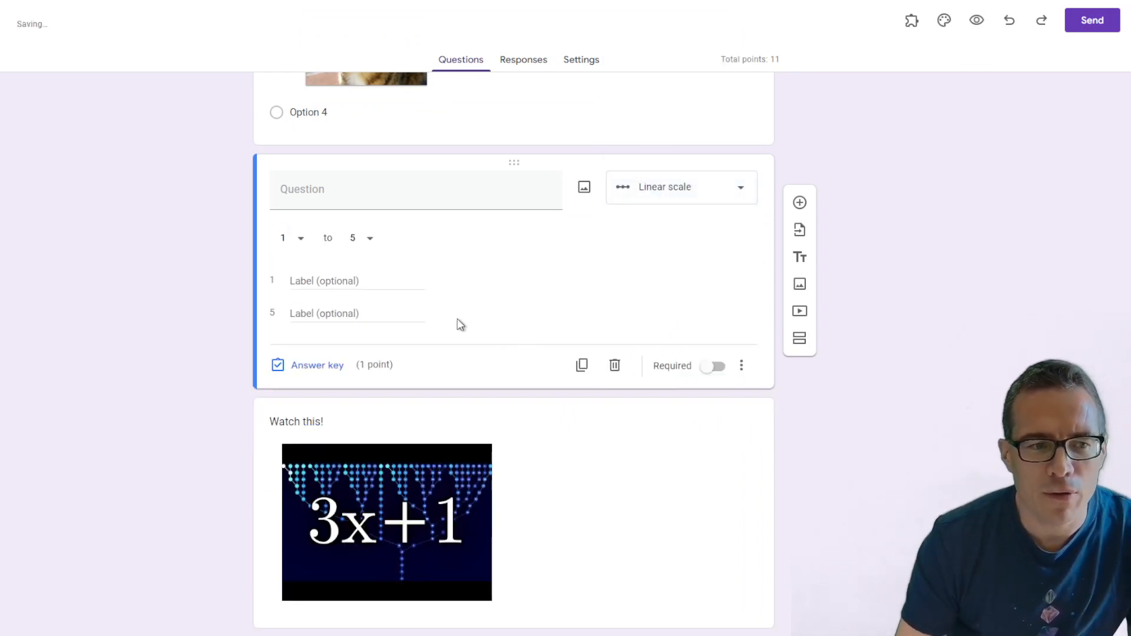
click(359, 202)
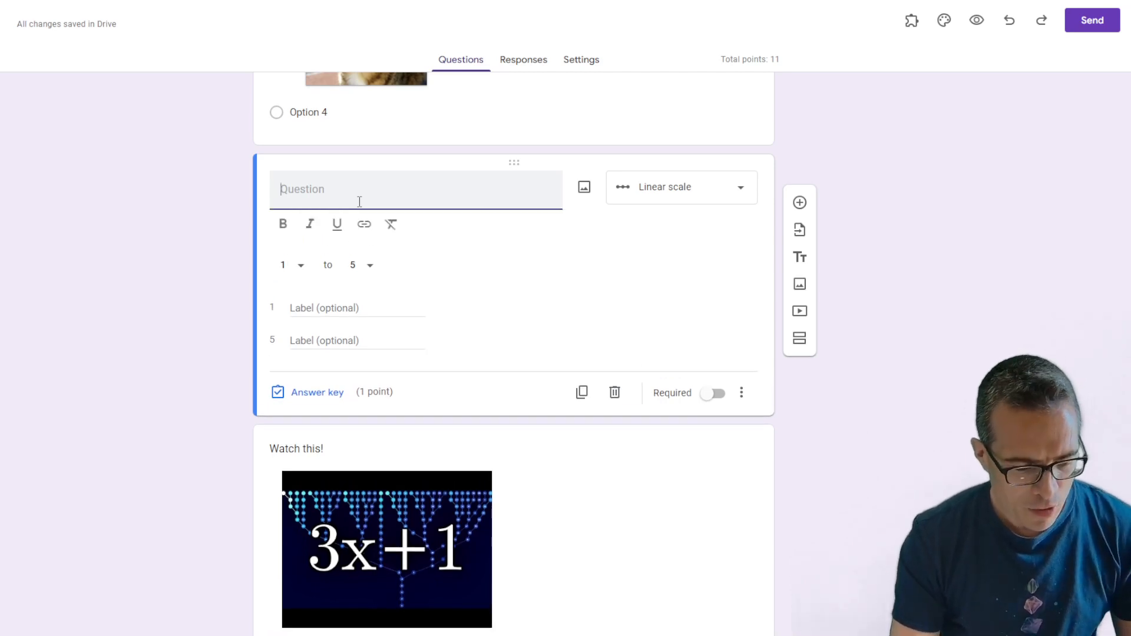
text(What are the odds of...)
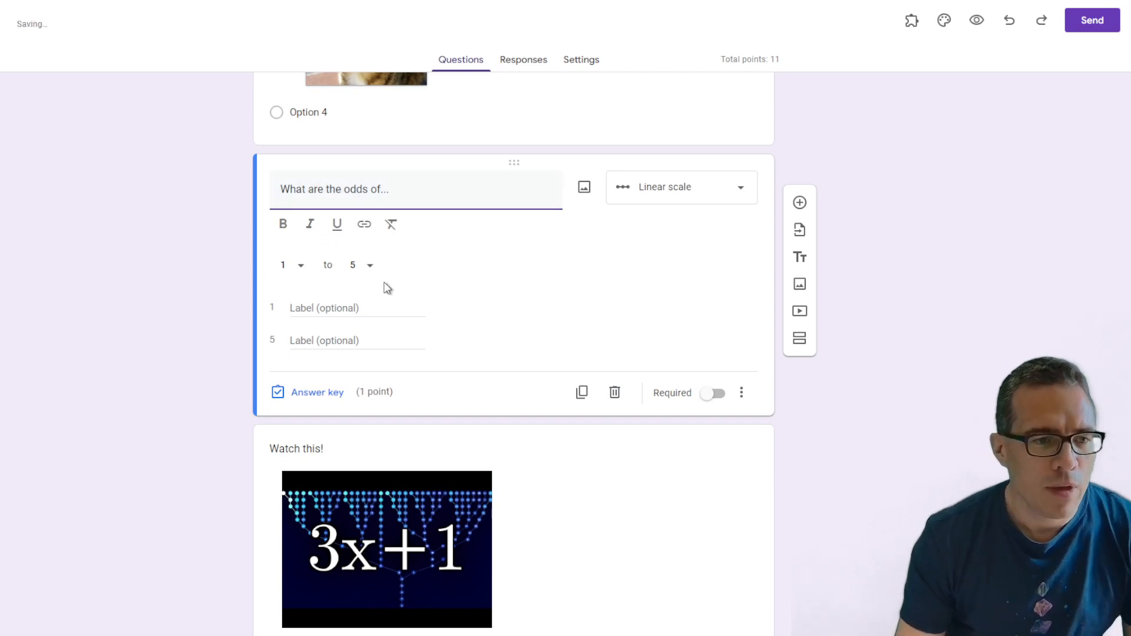
Label the linear scale's lower end "Low" and upper end "High", and set its upper limit to 10
click(346, 308)
text(Low)
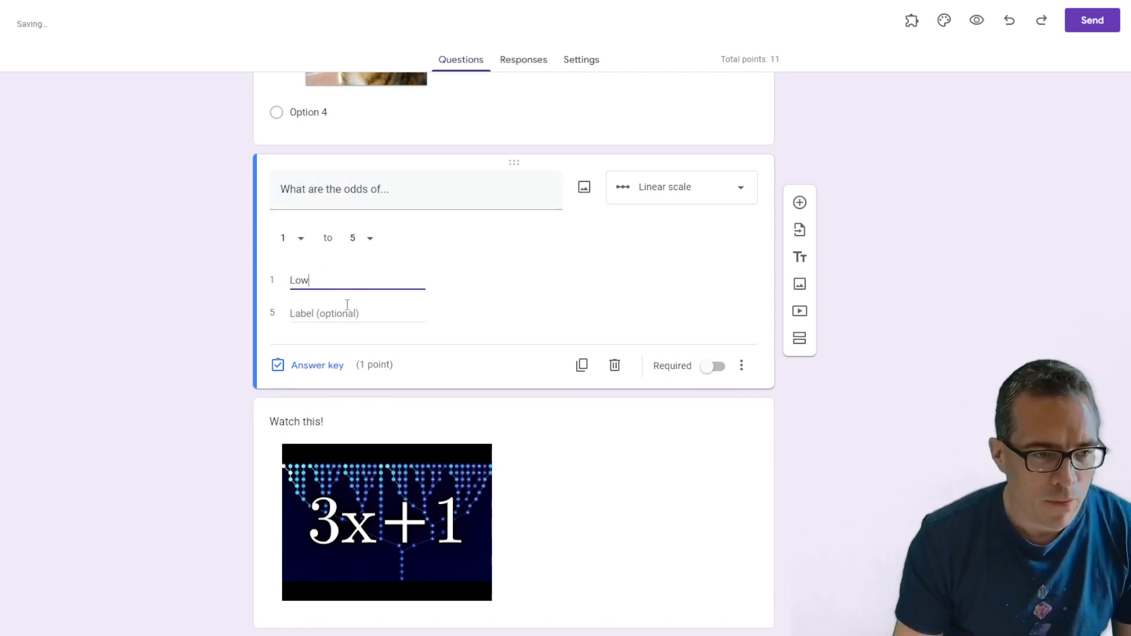
click(321, 314)
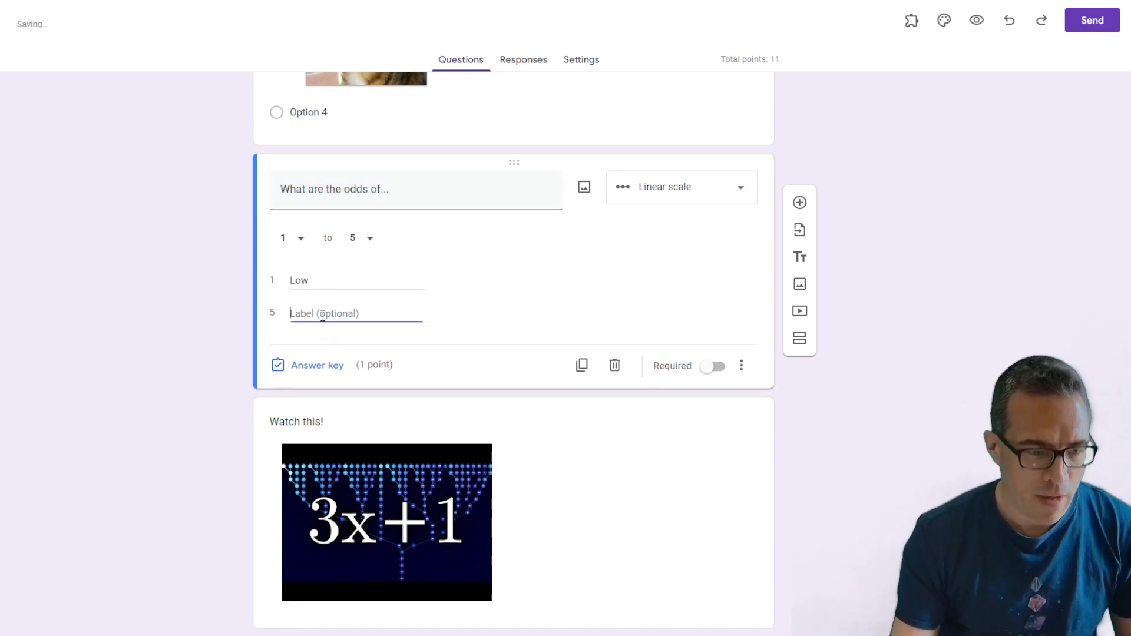
text(High)
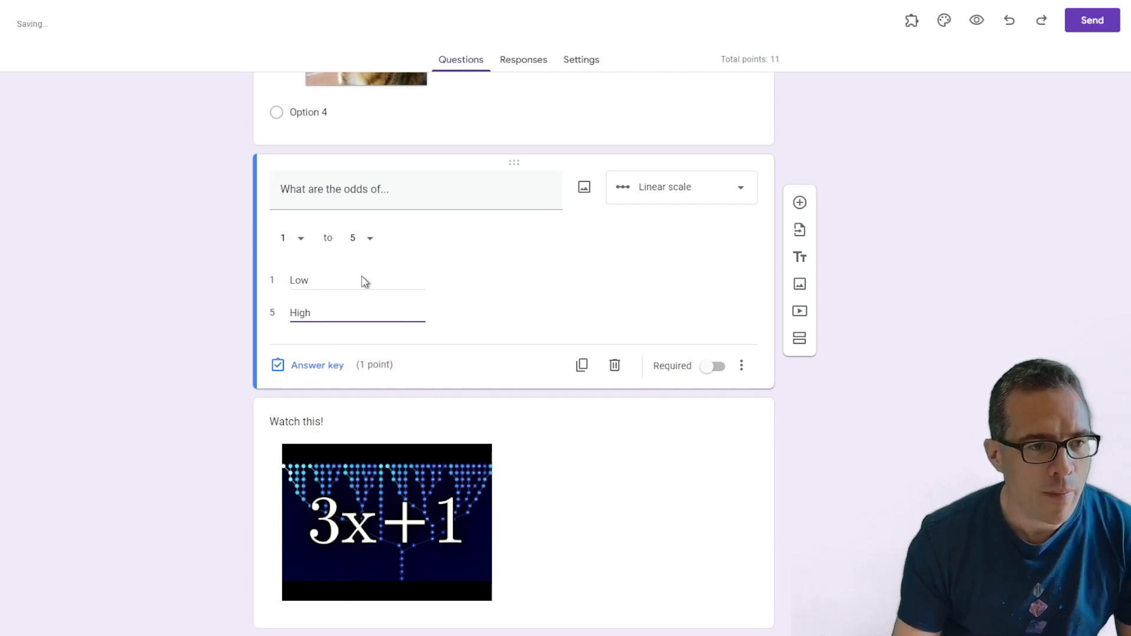
click(368, 243)
click(380, 399)
Preview the form, try several ratings on the "What are the odds of..." scale, ending on 7, and close the preview
scroll(872, 373, up, 10)
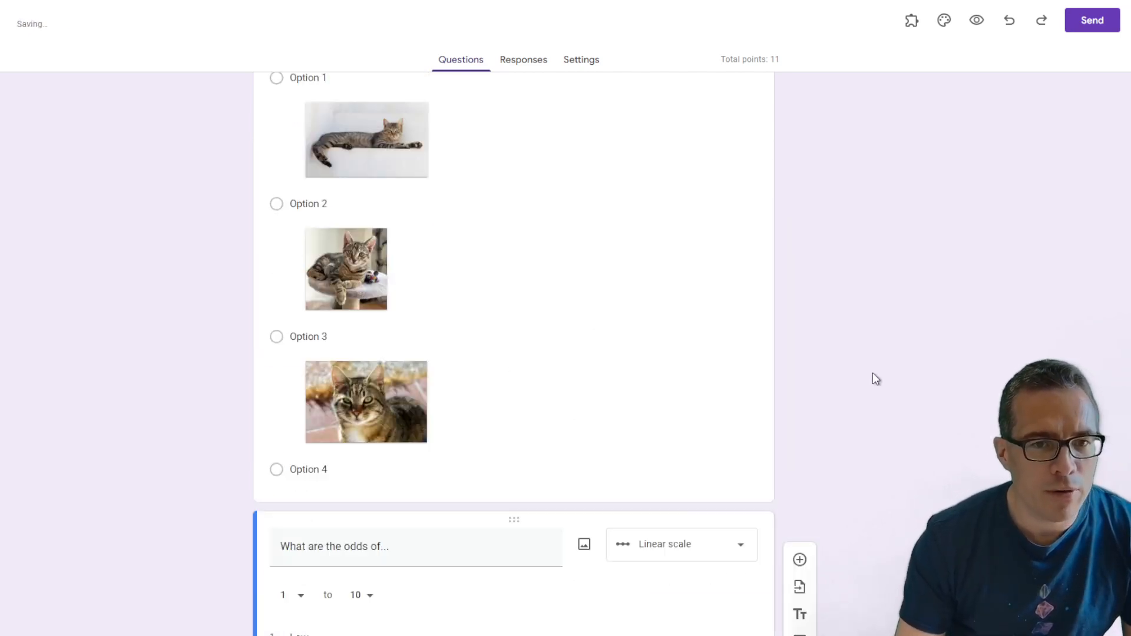
click(977, 20)
click(403, 538)
scroll(681, 487, down, 5)
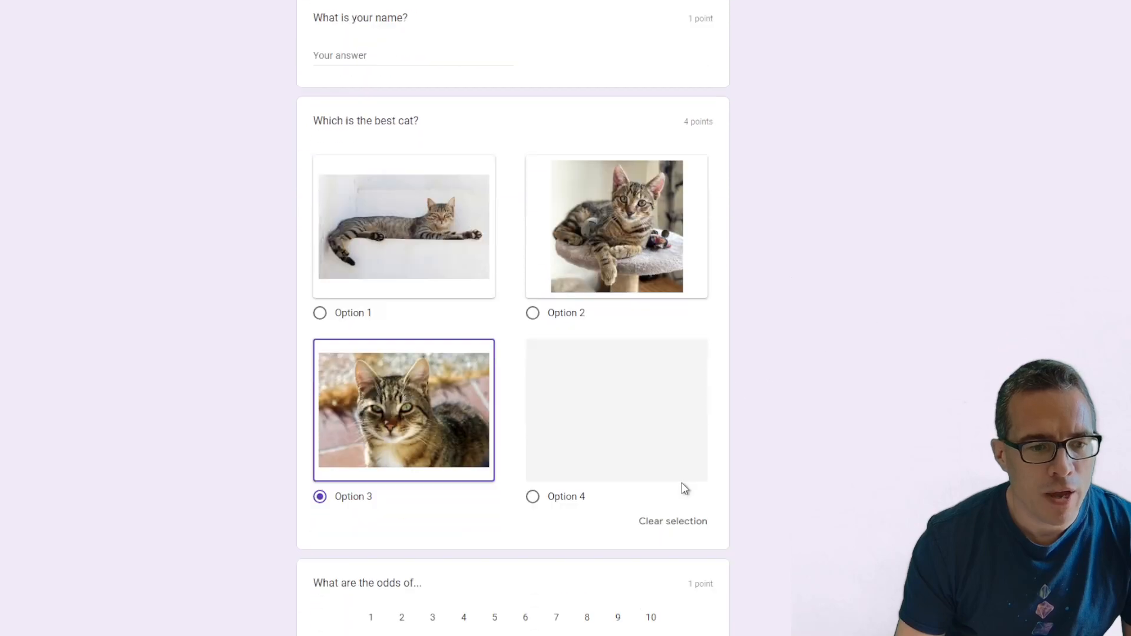
click(370, 506)
click(497, 506)
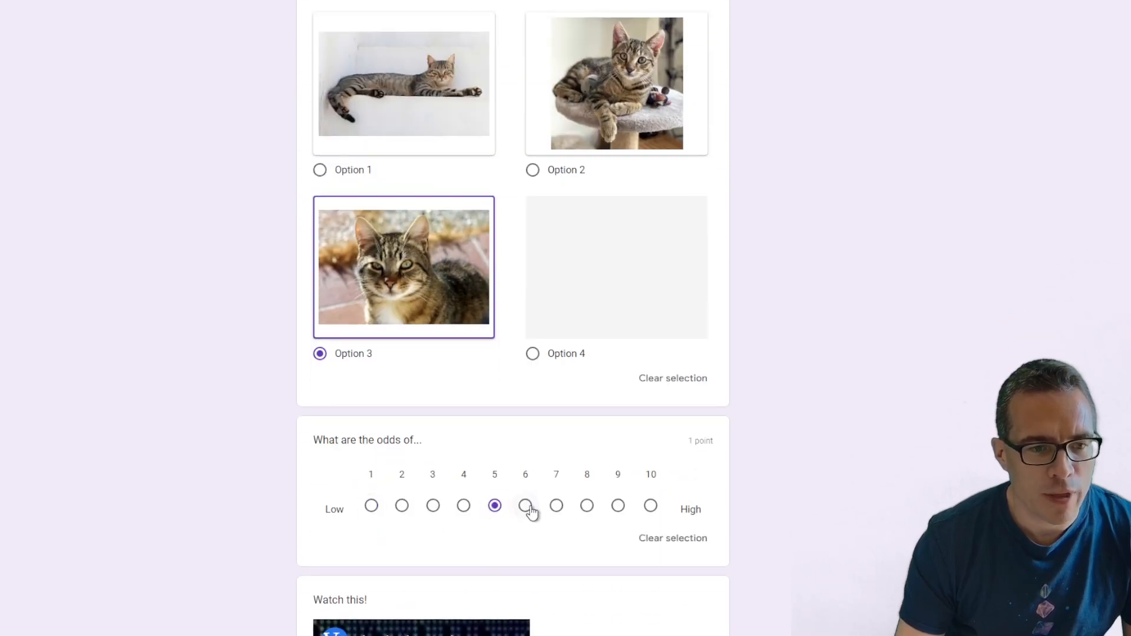
click(526, 507)
click(617, 508)
click(554, 507)
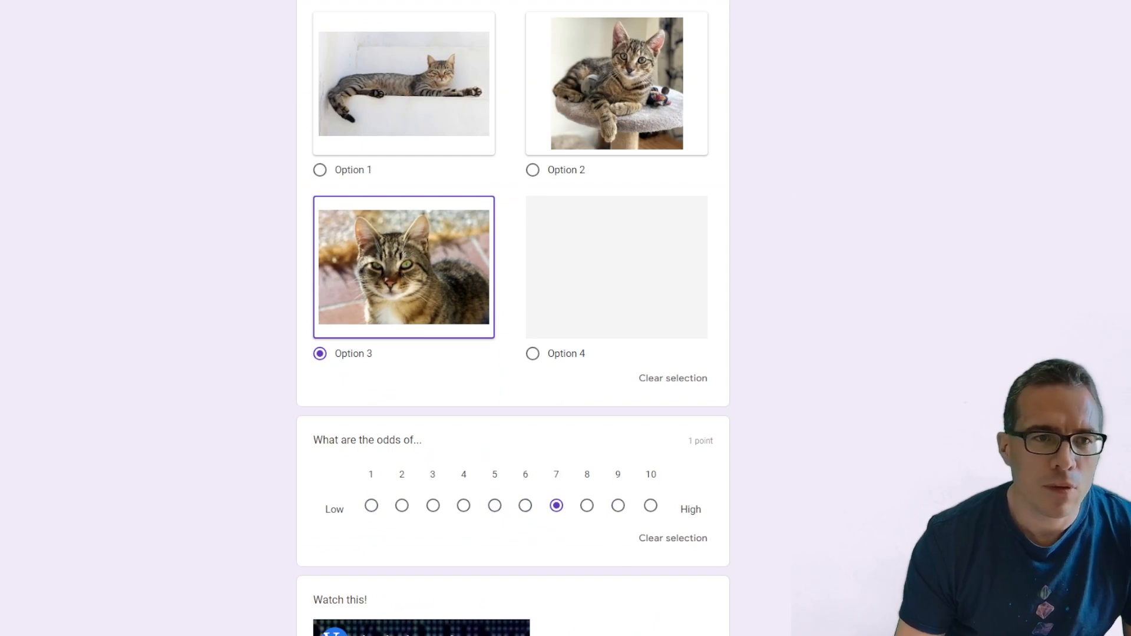
key(ctrl+w)
Add a new question below the linear scale question and make it a Multiple choice grid
scroll(601, 462, down, 9)
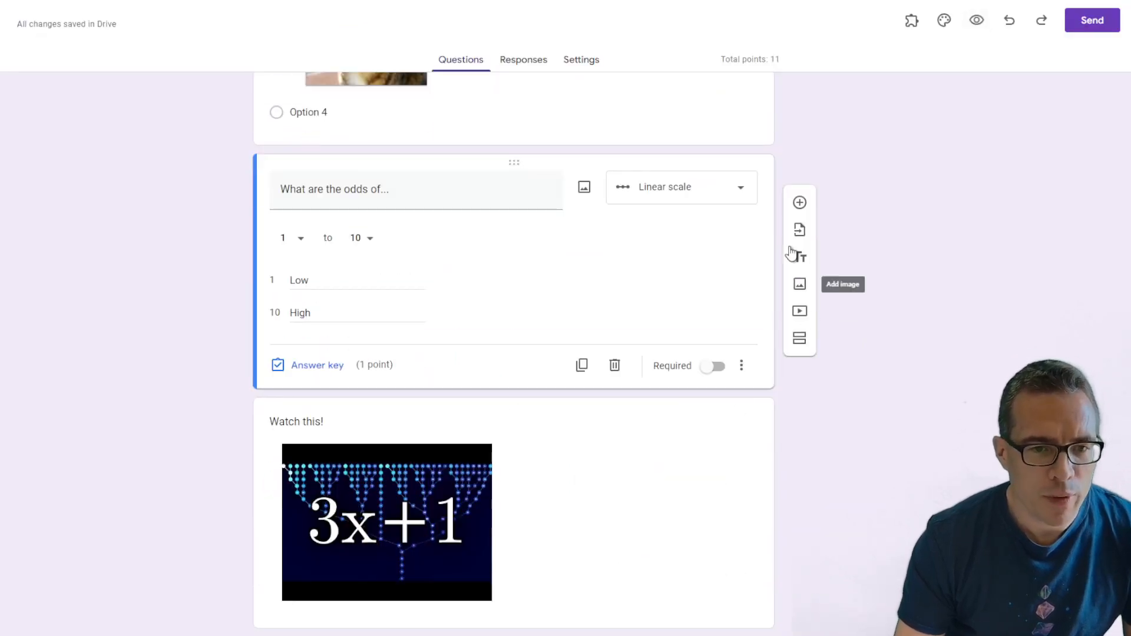
click(800, 203)
click(694, 320)
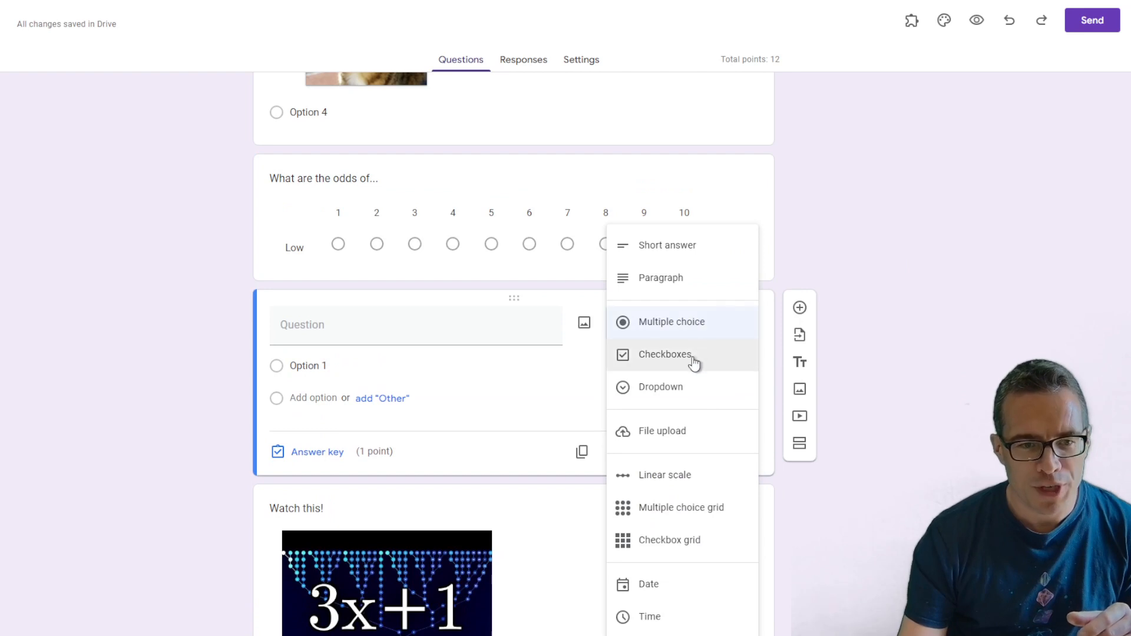
click(683, 522)
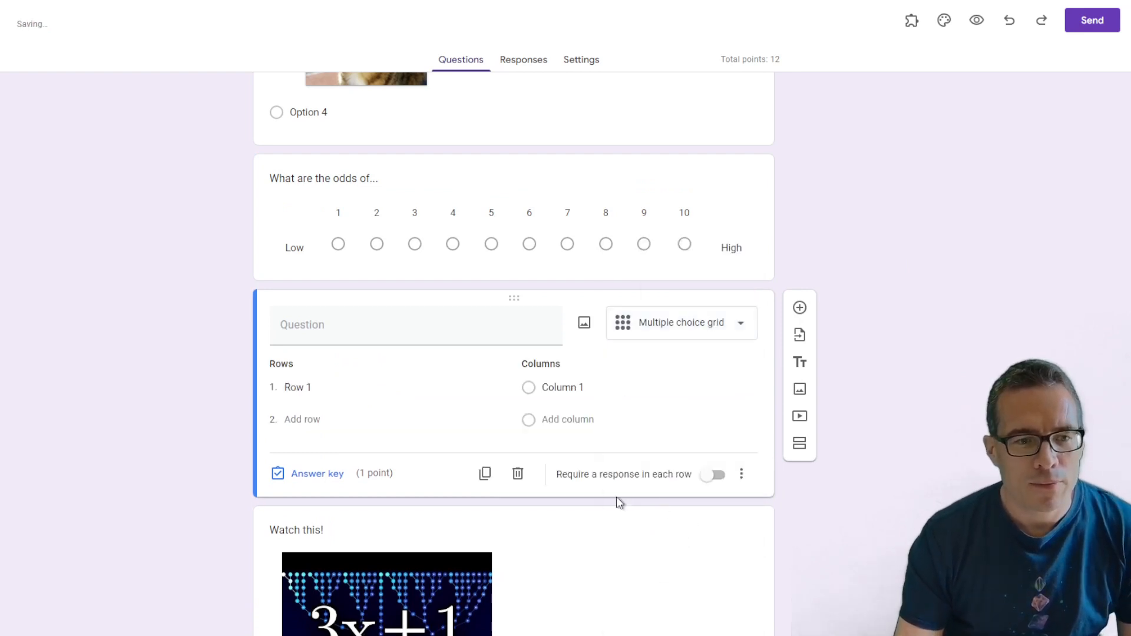
Name the grid's first row "How did you find the catering?", correcting the typing errors, and add a second row
click(308, 388)
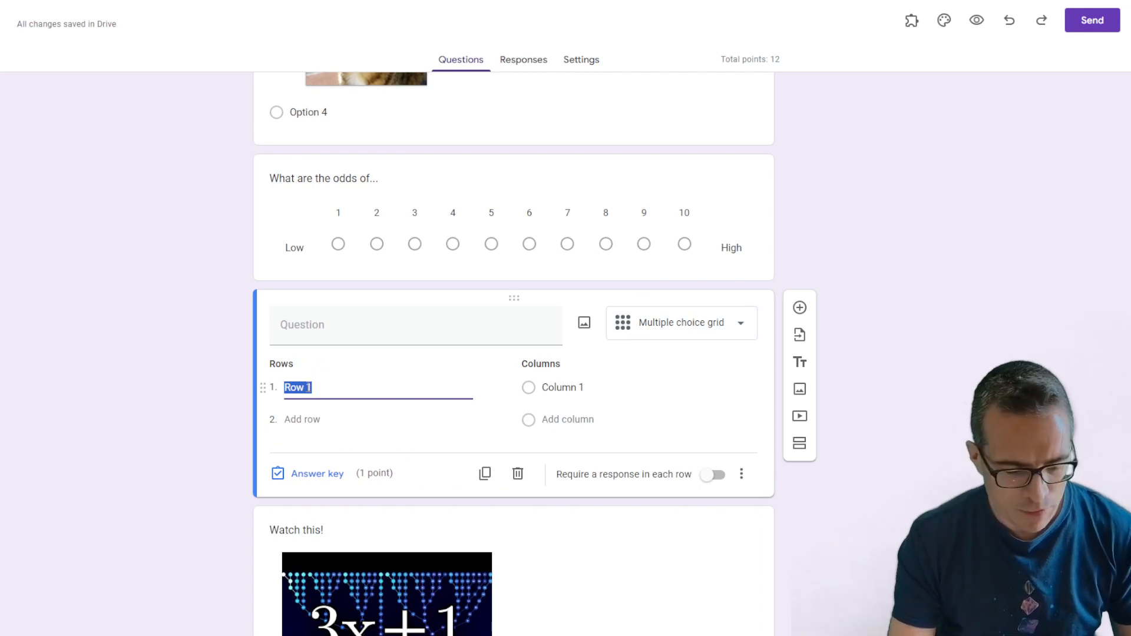
text(Ho)
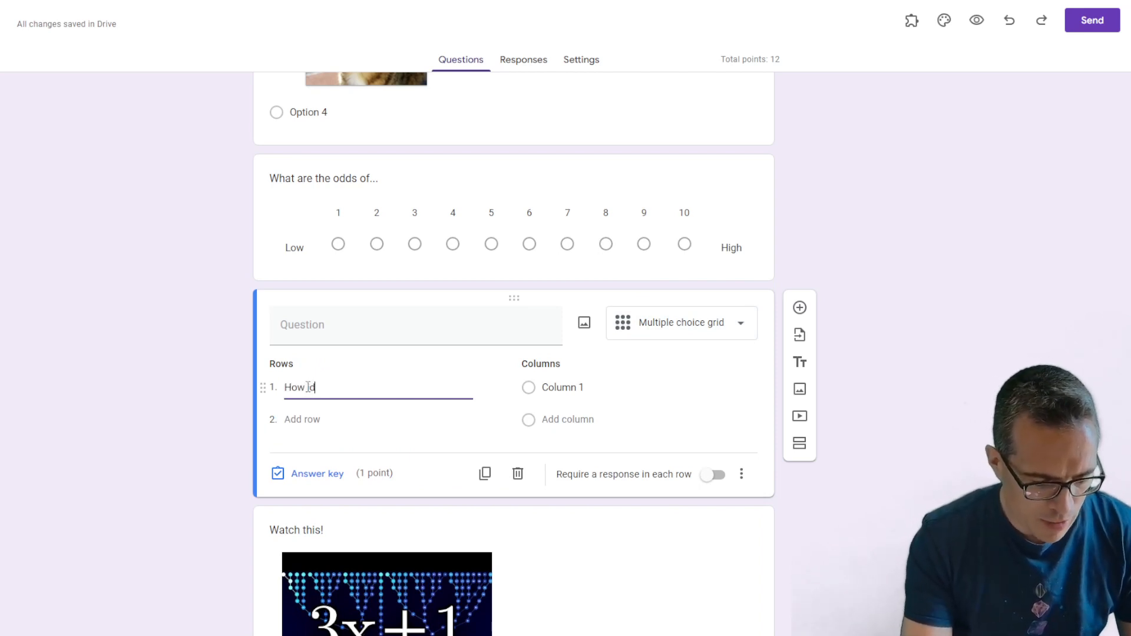
text(w did youy )
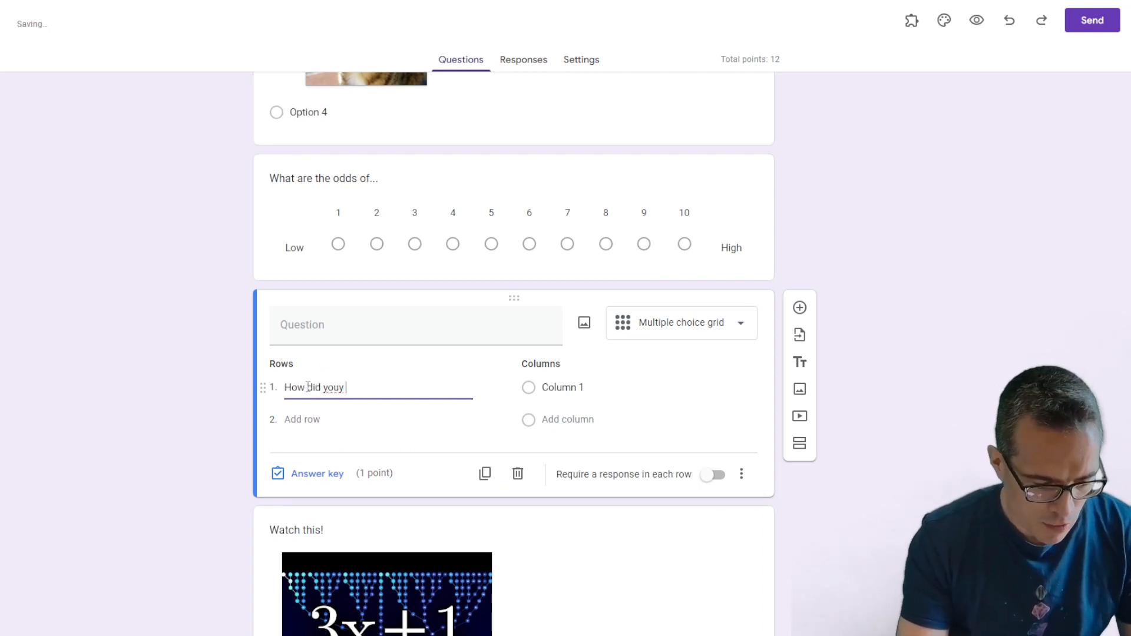
text(fidj the catering?)
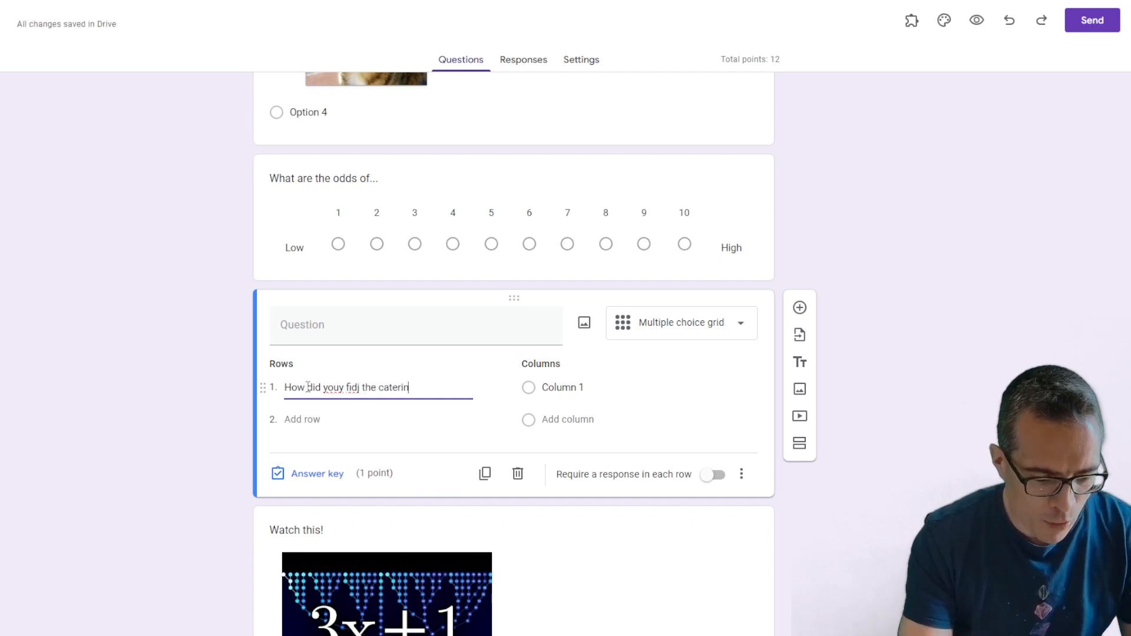
click(360, 388)
key(BackSpace)
key(BackSpace)
text(nd)
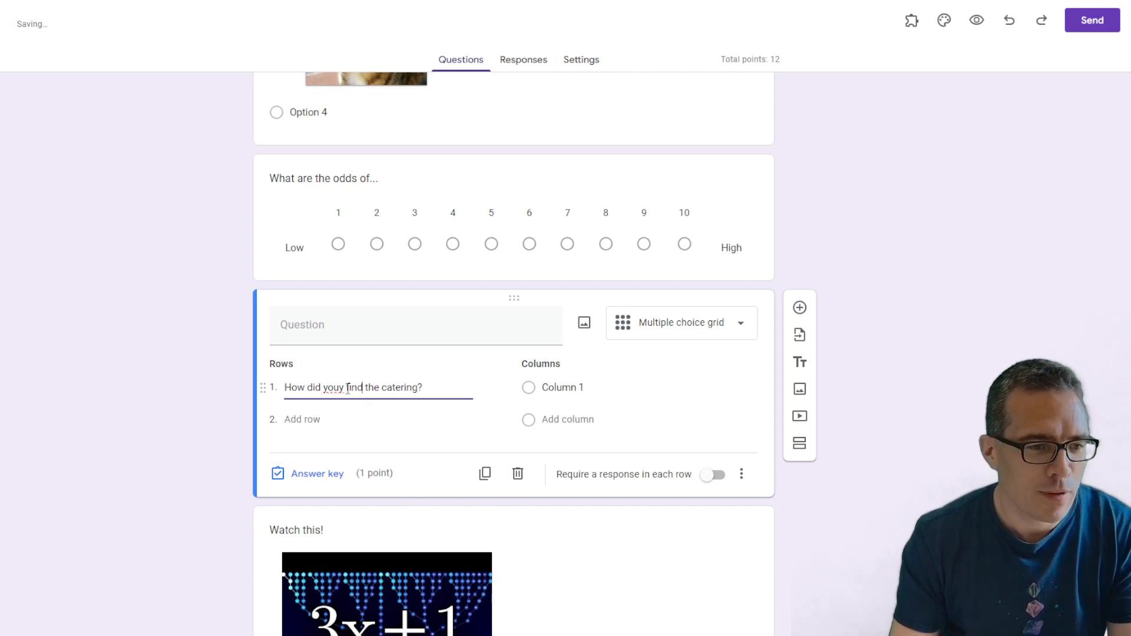
click(345, 388)
key(BackSpace)
click(345, 420)
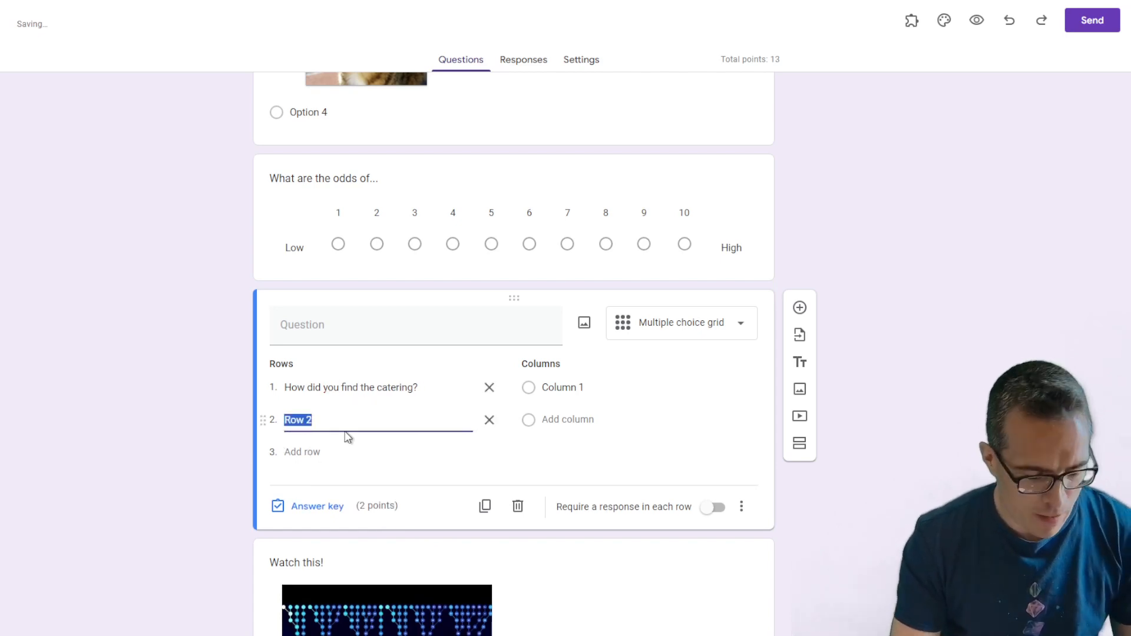
Name the grid's second row "How was the teaching" and add a third row "Overall?"
text(How was the te)
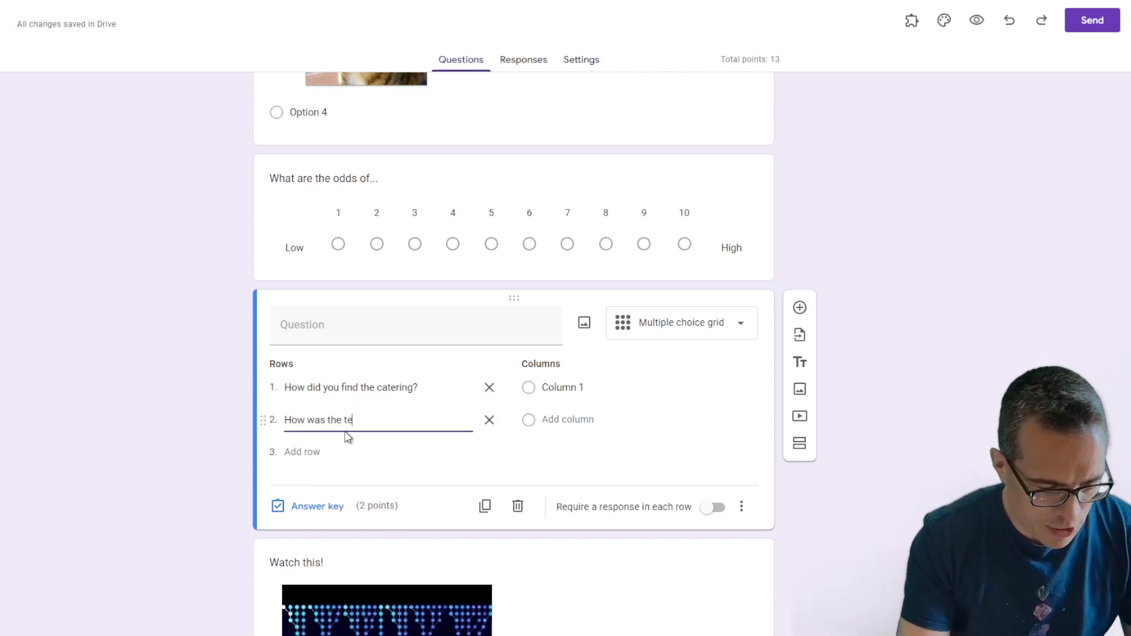
text(aching)
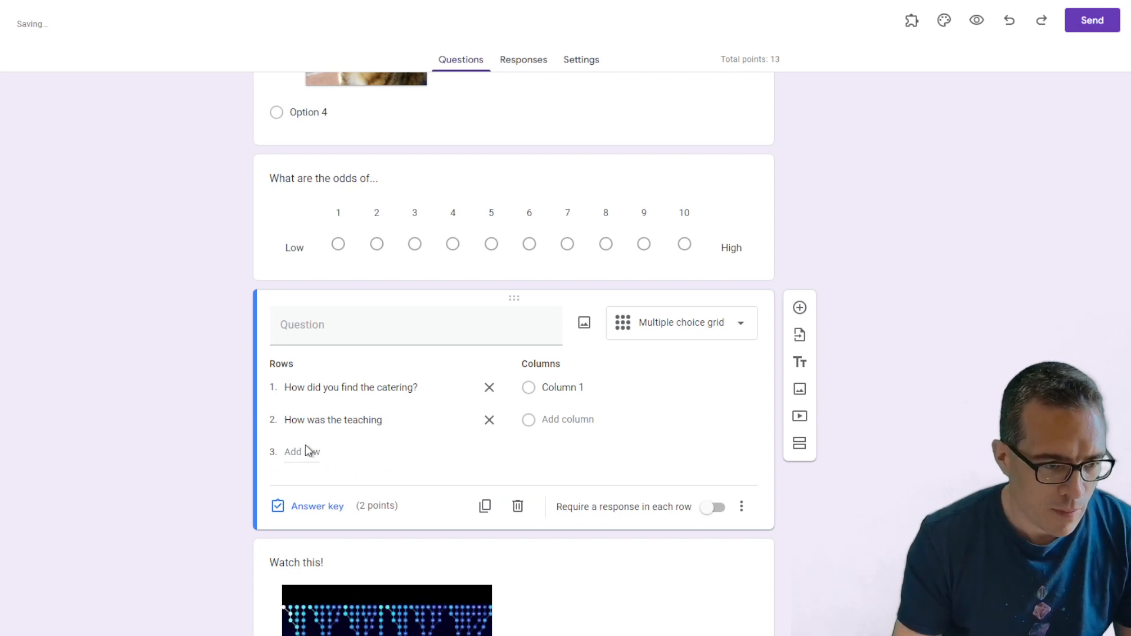
click(302, 451)
text(Ove)
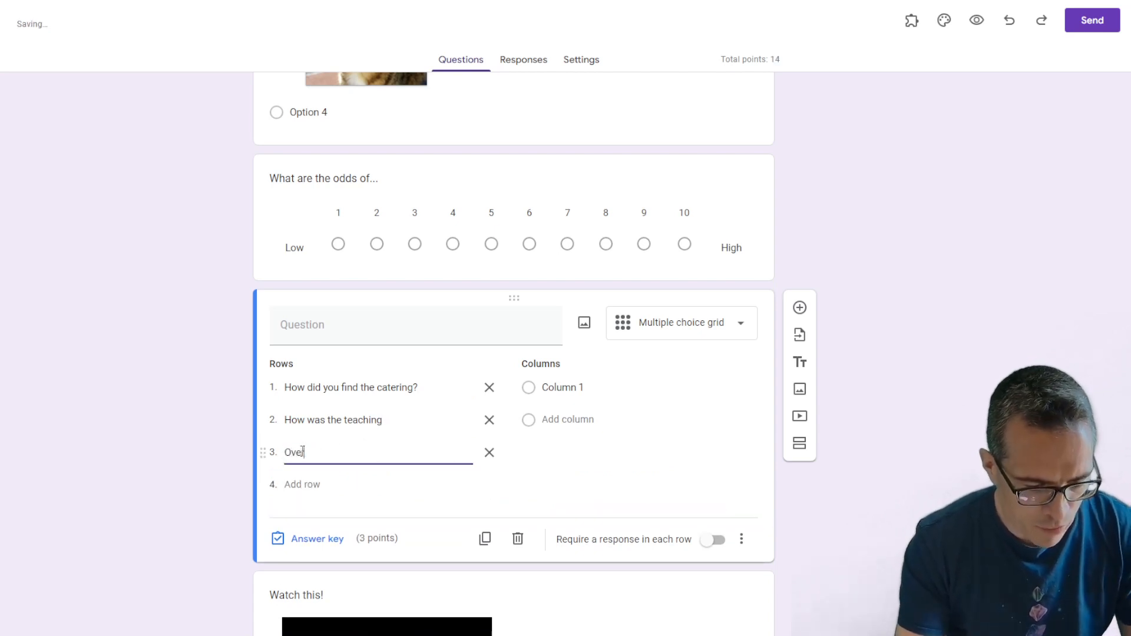
text(rall?)
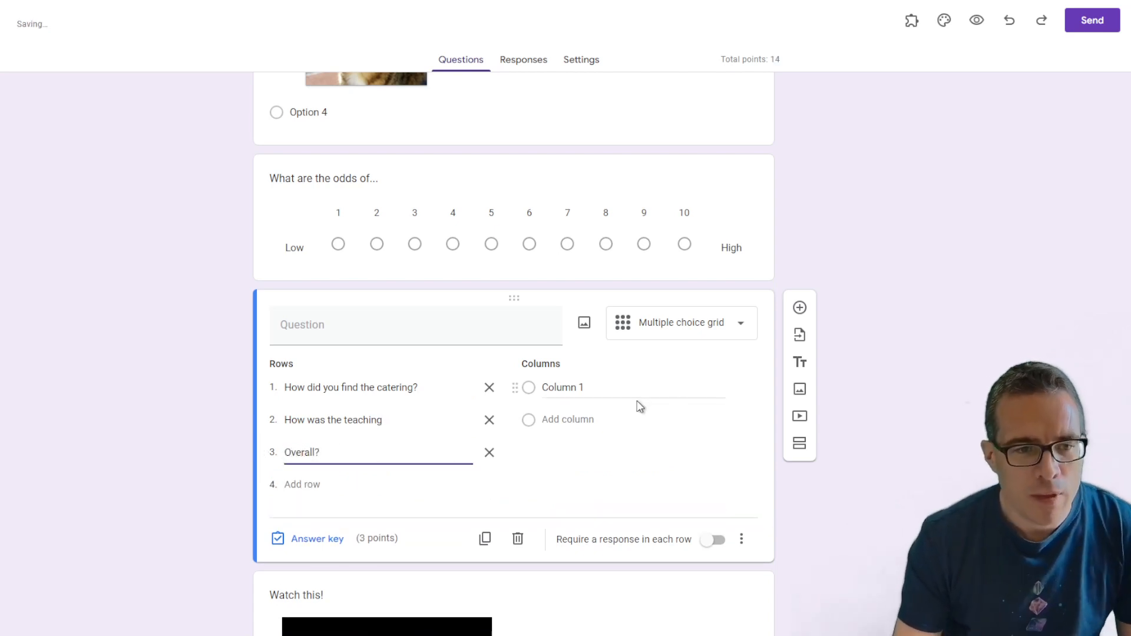
Set up three grid columns named "Great", "OK" and "Terrible"
click(585, 387)
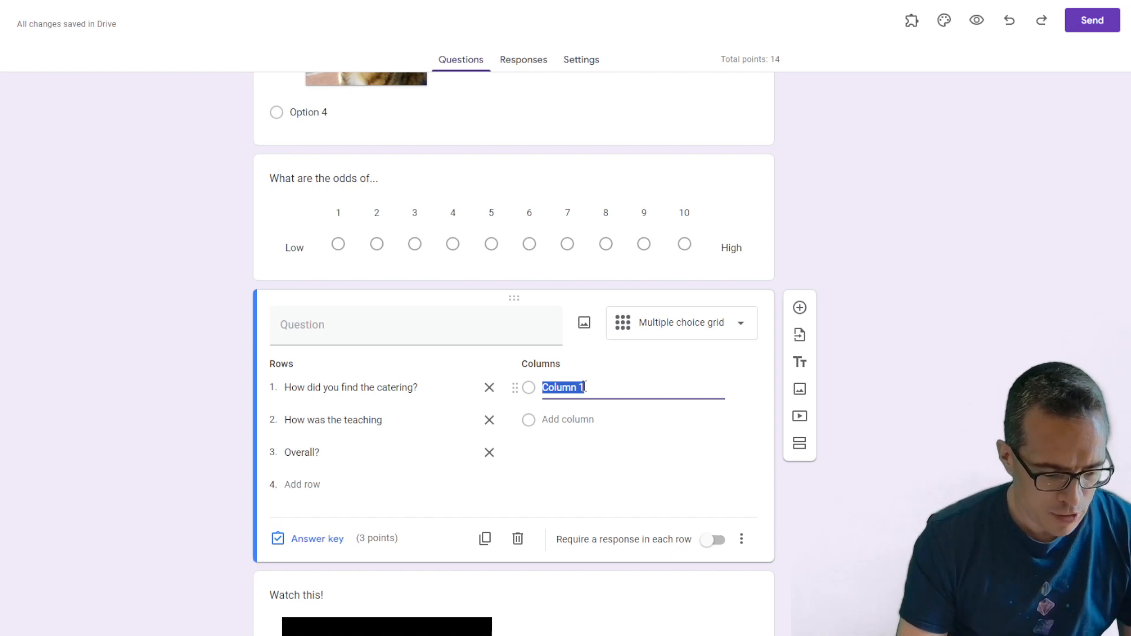
text(Great)
click(569, 420)
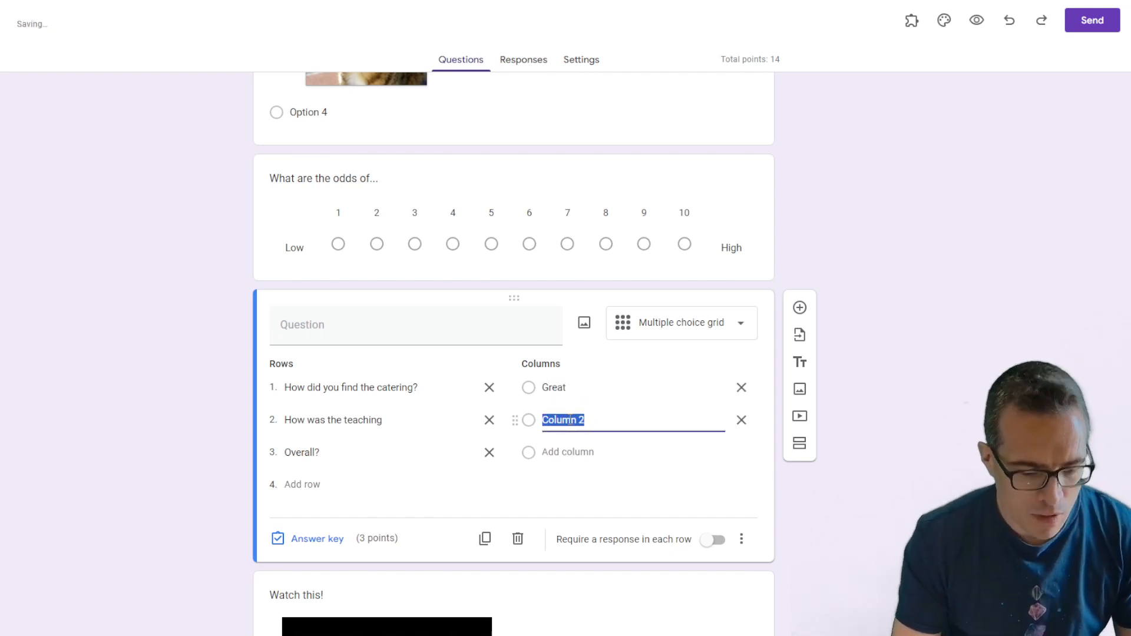
text(OK)
click(571, 452)
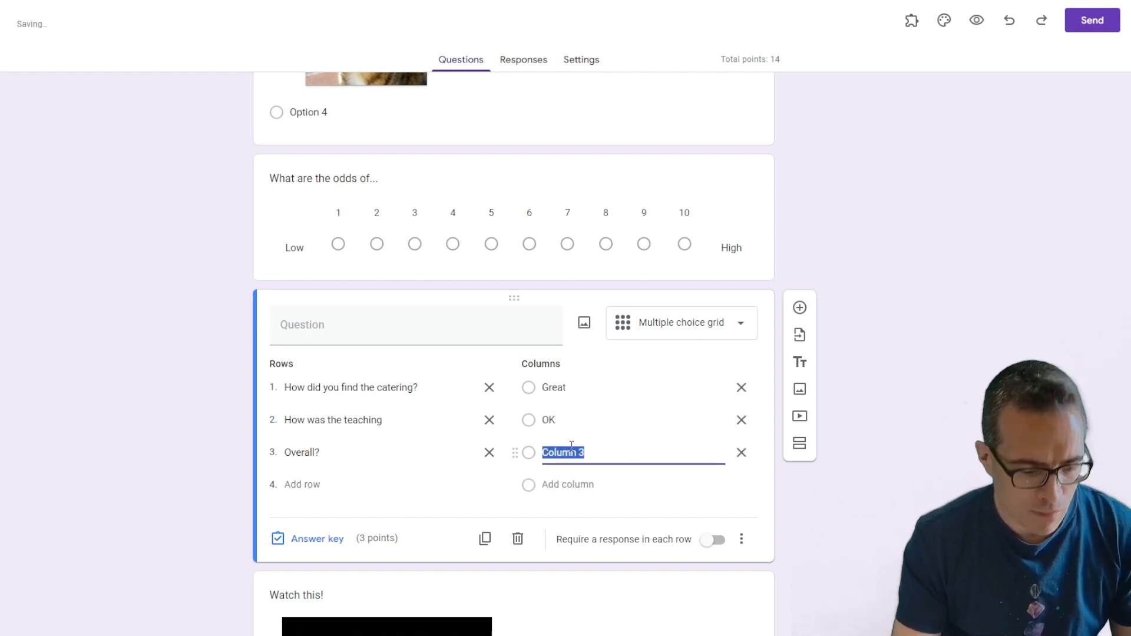
text(Terrible)
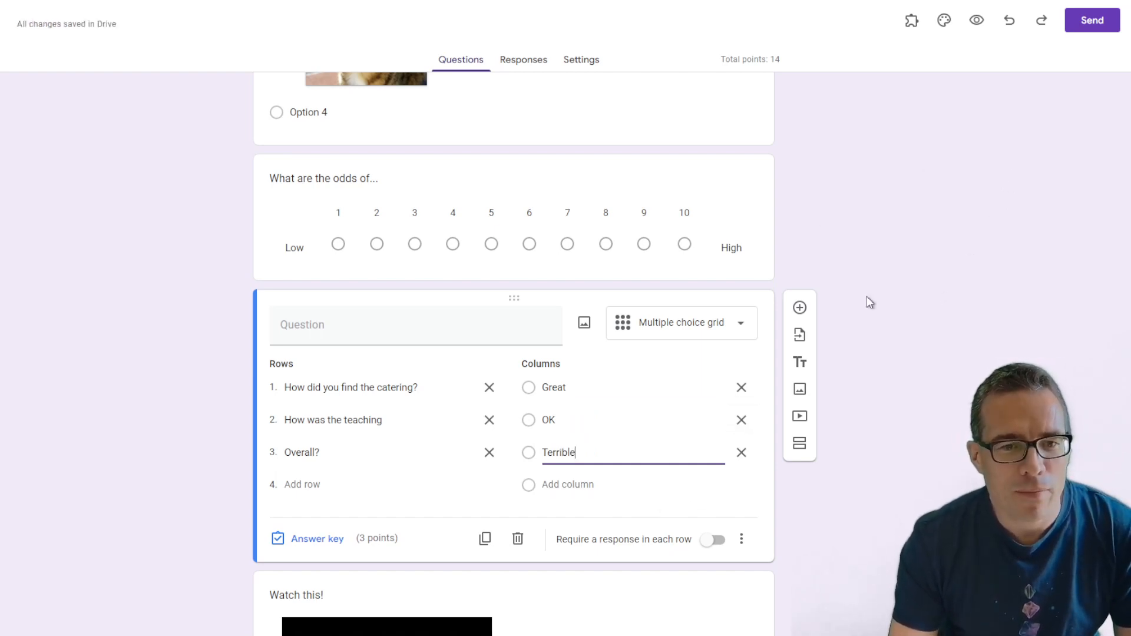
Preview the form and try the grid, ending on Great for catering and Terrible for teaching and overall
click(977, 22)
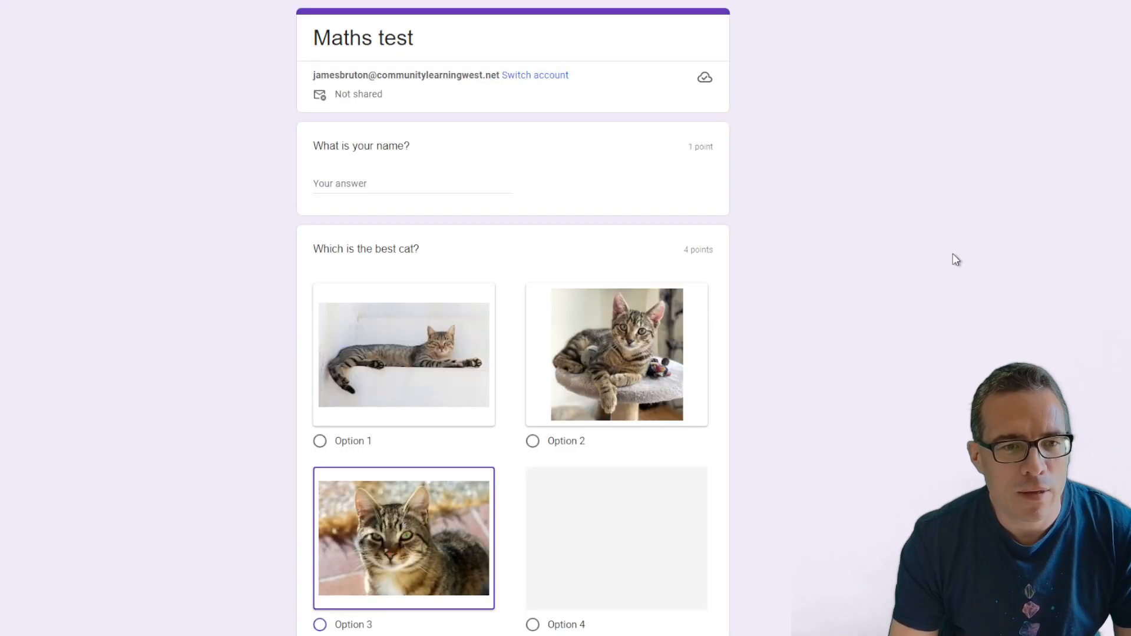
scroll(953, 257, down, 10)
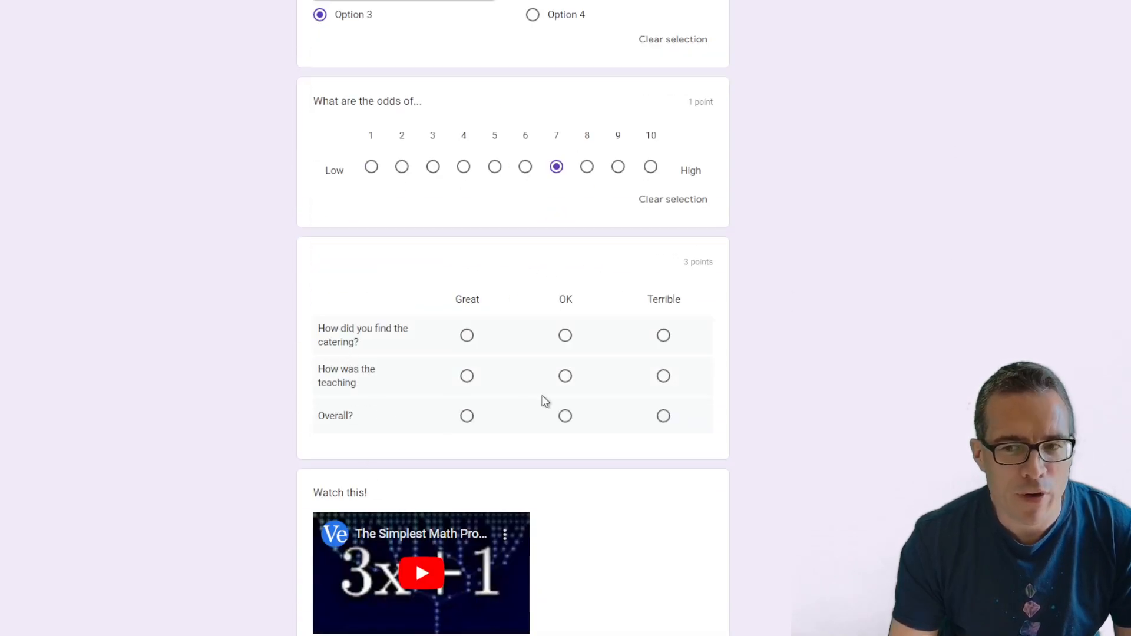
click(467, 335)
click(567, 375)
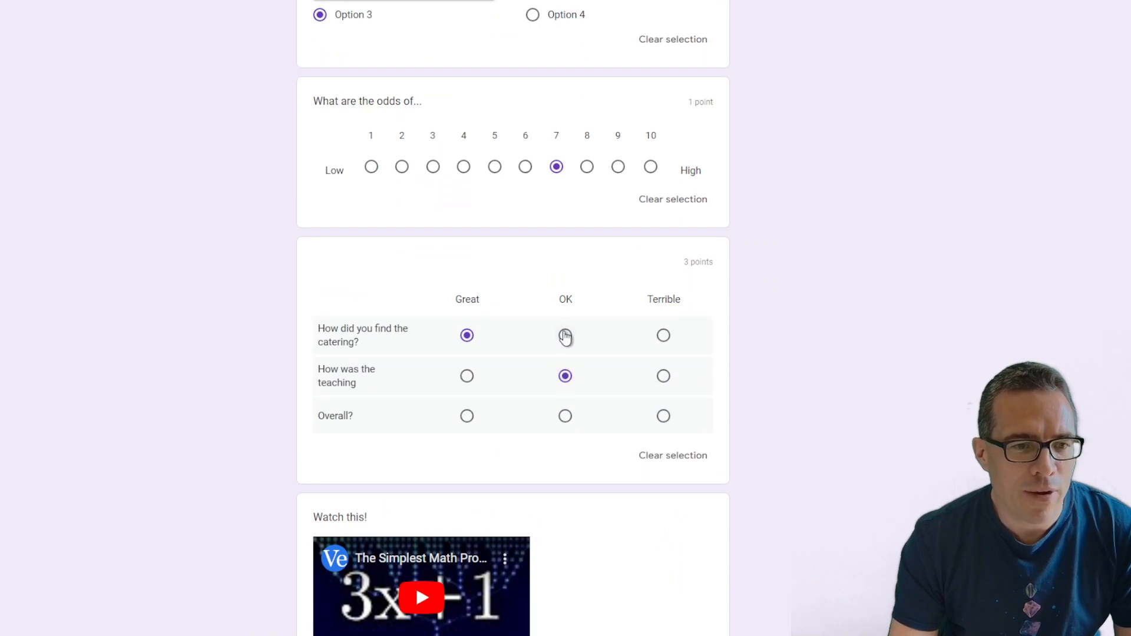
click(566, 335)
click(465, 335)
click(467, 376)
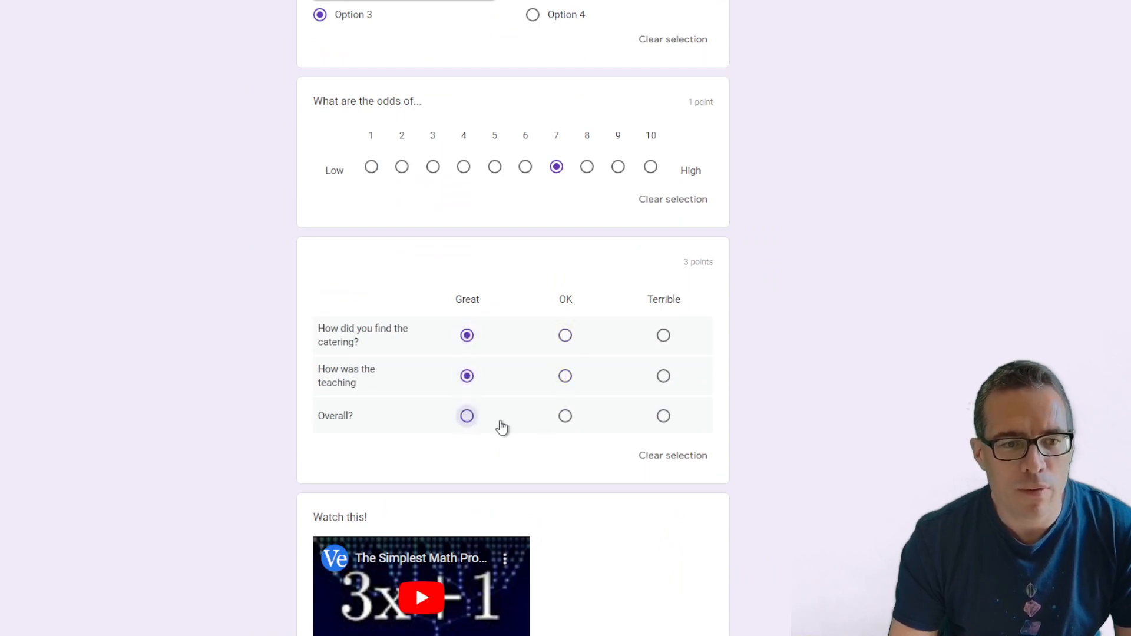
click(565, 416)
click(663, 416)
click(663, 376)
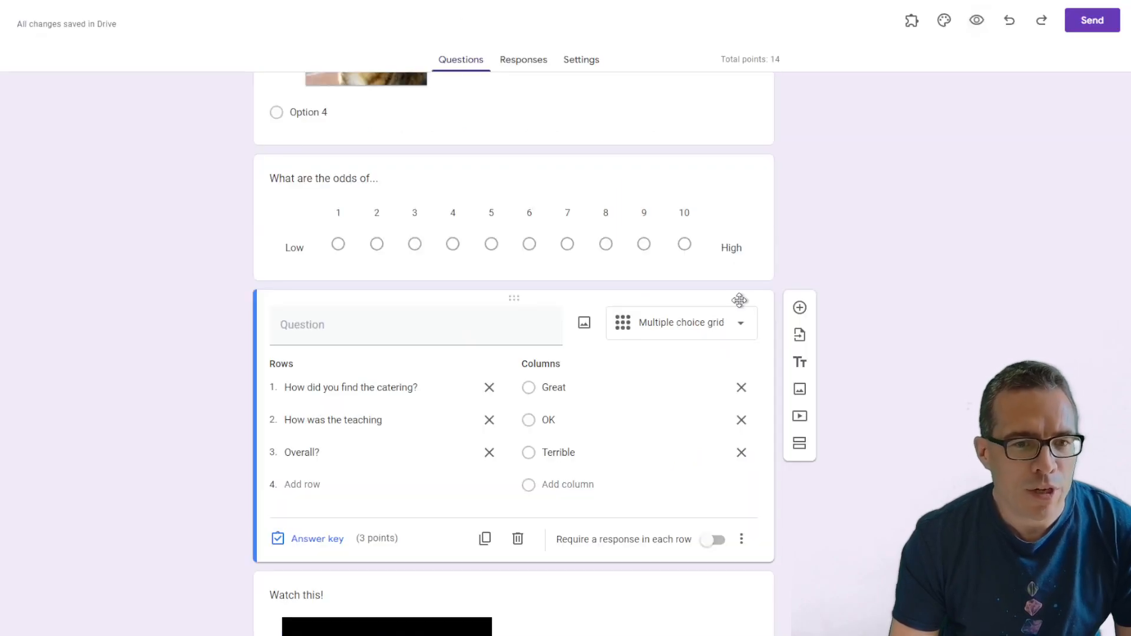
Change the grid question's type to Checkbox grid and open the form preview
click(741, 322)
click(709, 362)
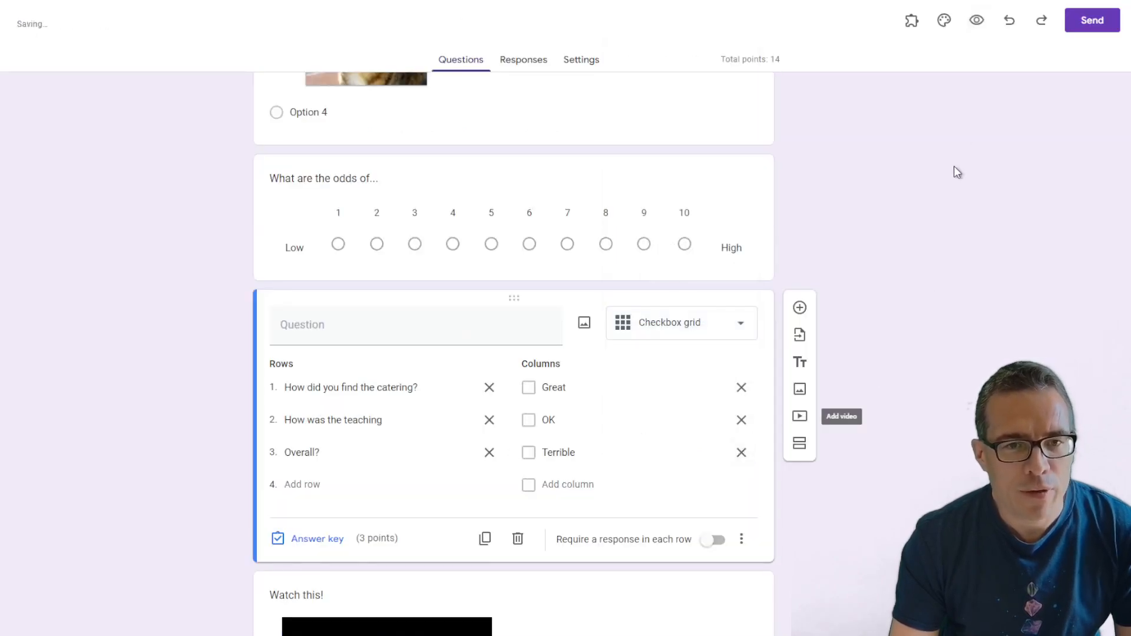
click(975, 22)
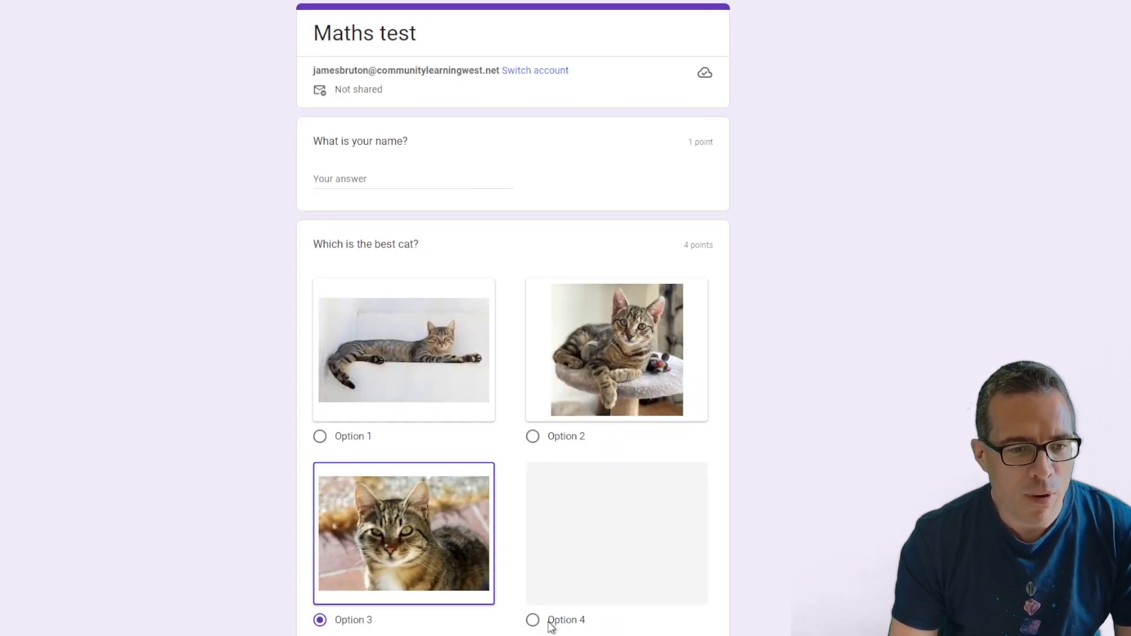
Try ticking several columns in the catering row of the previewed grid, ending with Great and OK, and return to the form editor
scroll(550, 626, down, 5)
click(565, 606)
click(662, 606)
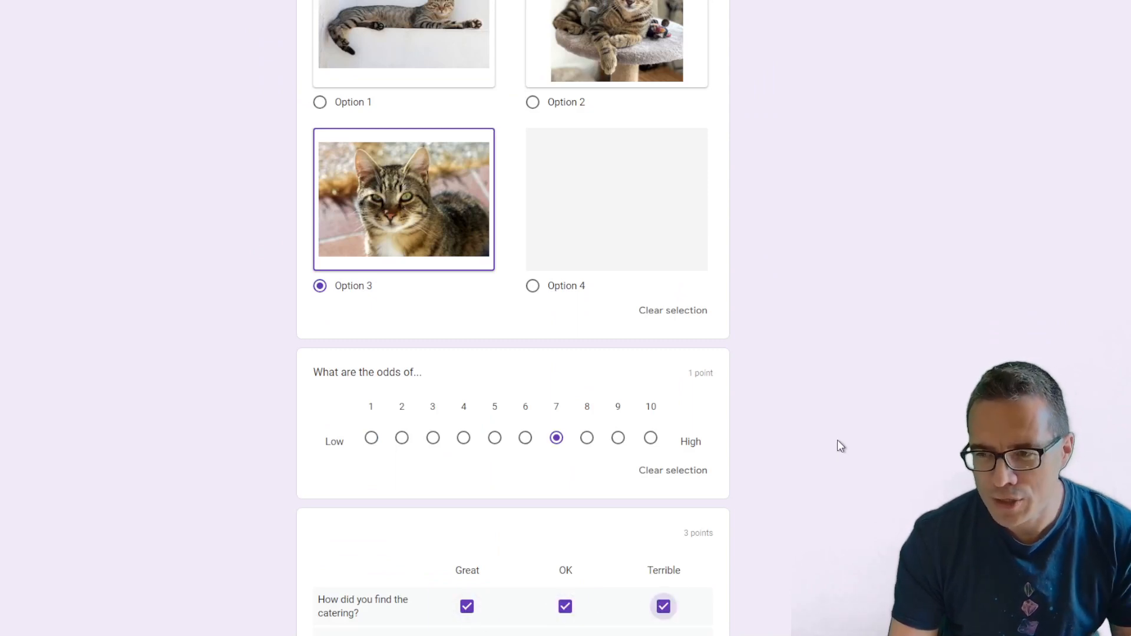
scroll(840, 446, down, 5)
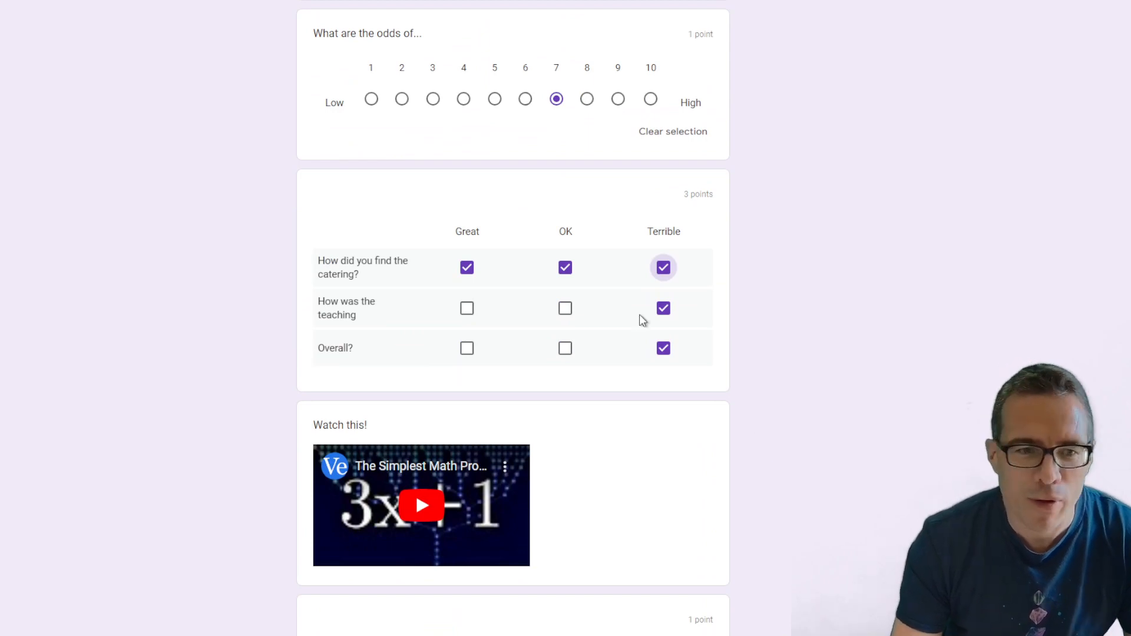
click(565, 268)
click(663, 267)
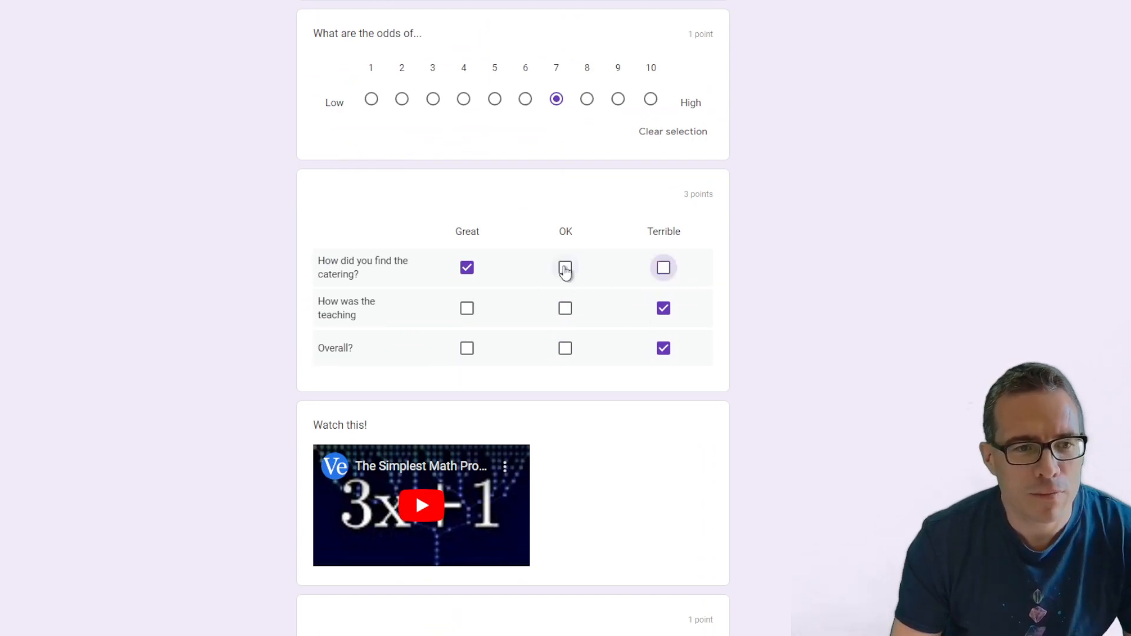
click(564, 269)
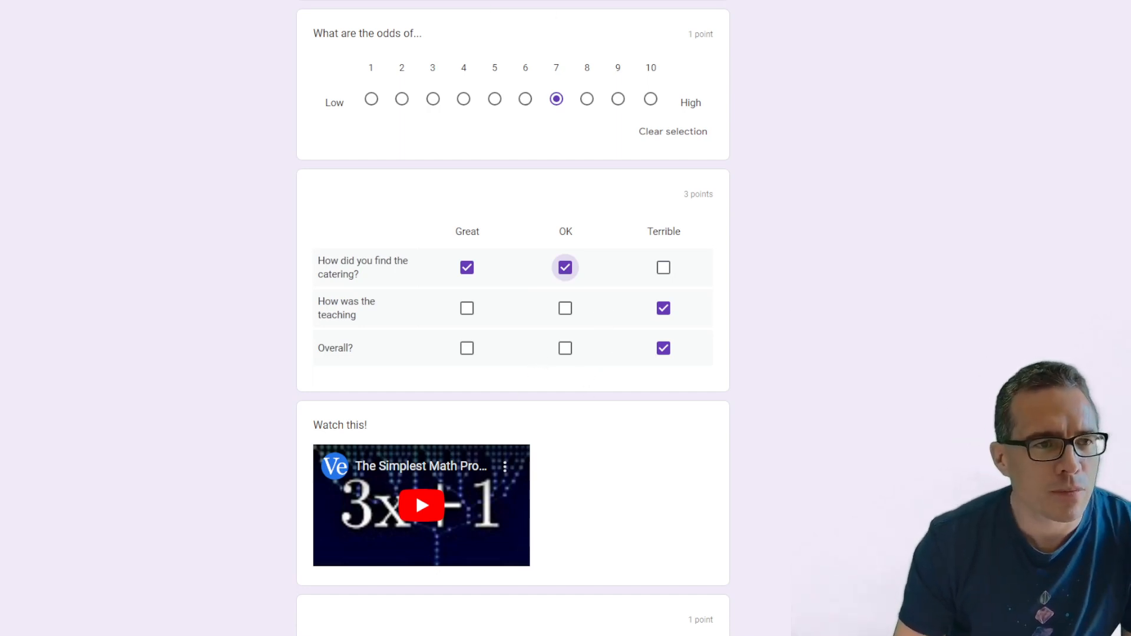
key(ctrl+shift+Tab)
Look through the available question types and check the extra options of the grid and linear scale questions
click(754, 323)
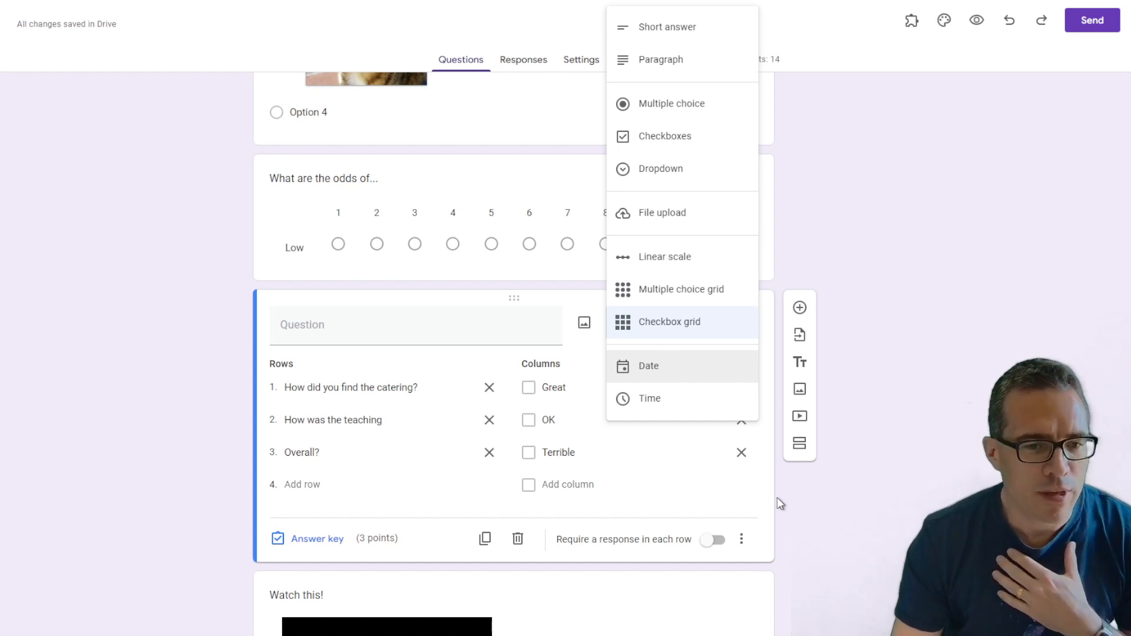
click(823, 505)
click(741, 540)
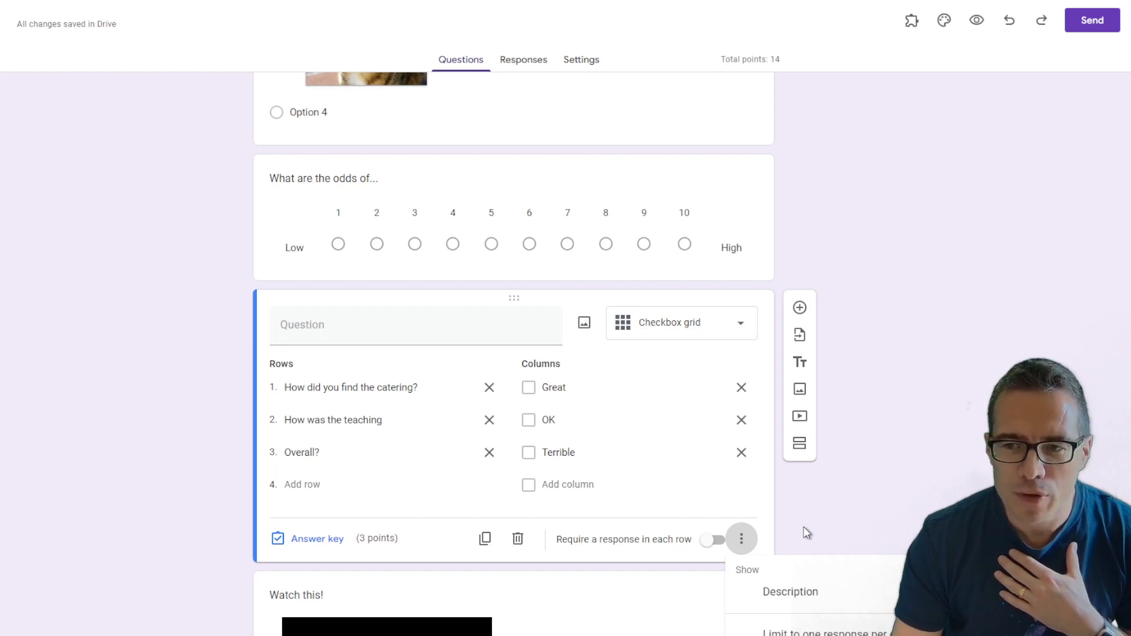
click(758, 260)
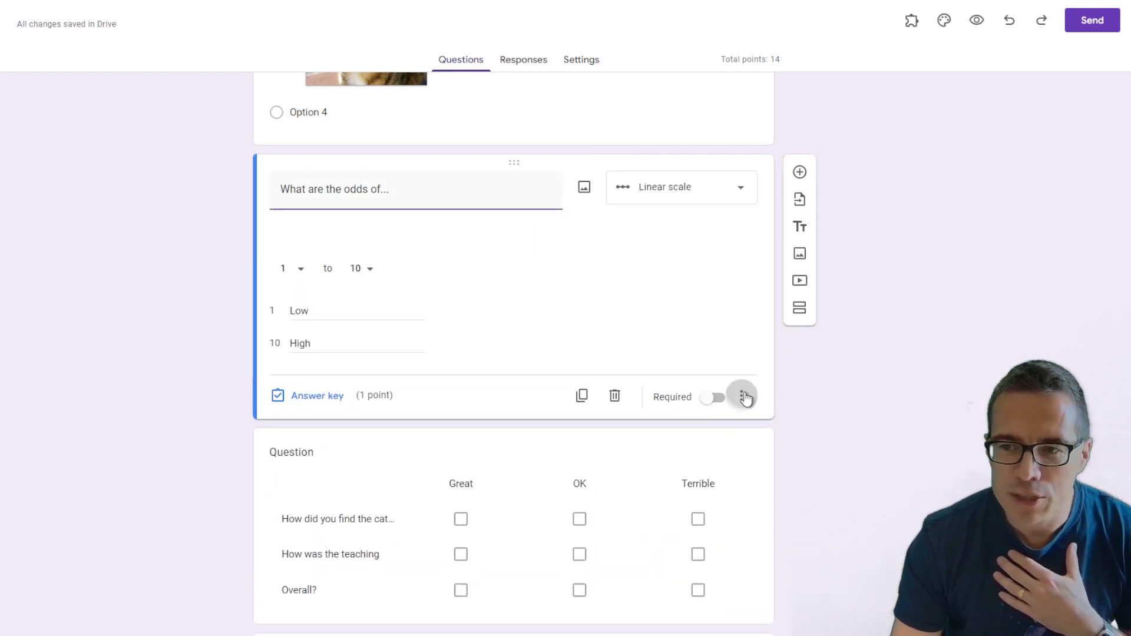
click(743, 397)
scroll(748, 330, up, 5)
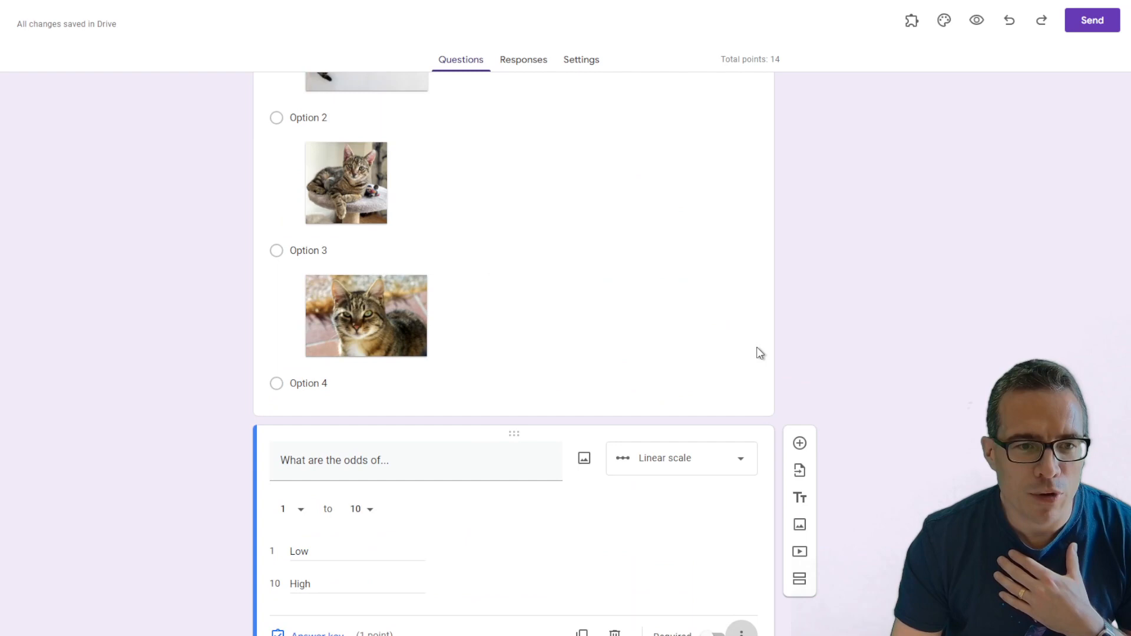
Turn on "Go to section based on answer" for the "Which is the best cat?" question
click(755, 404)
click(740, 488)
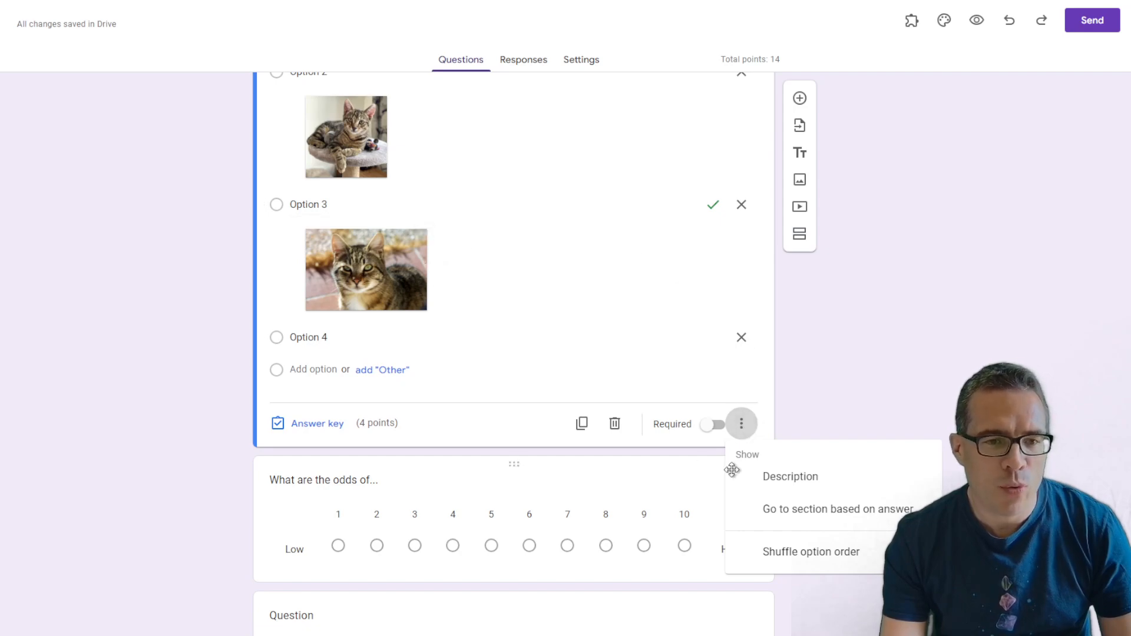
click(744, 431)
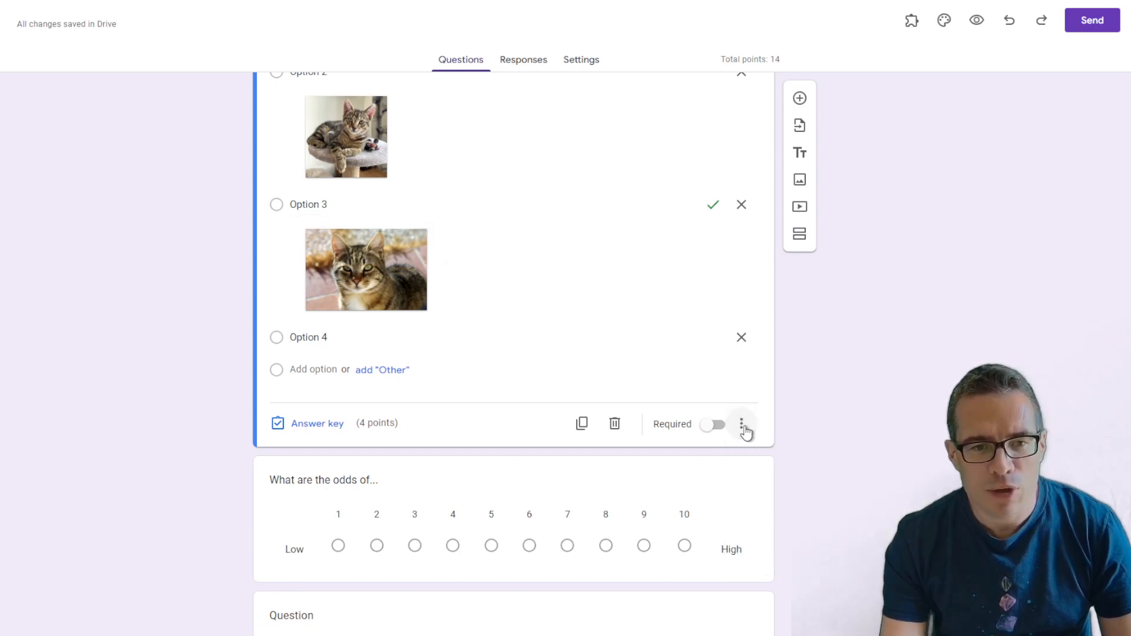
click(743, 430)
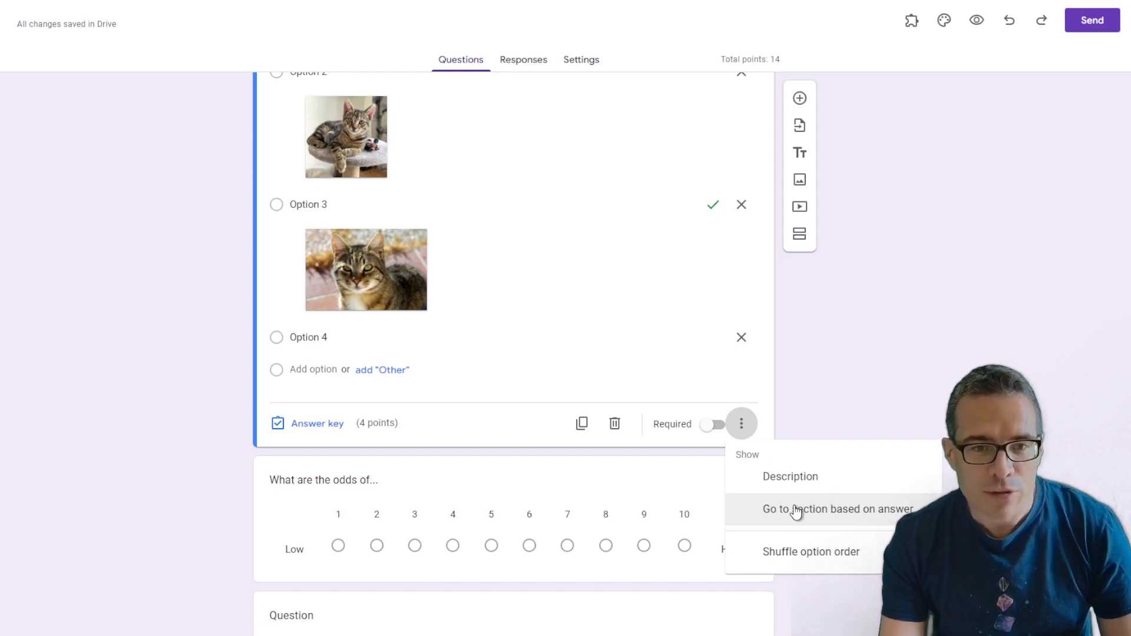
click(854, 510)
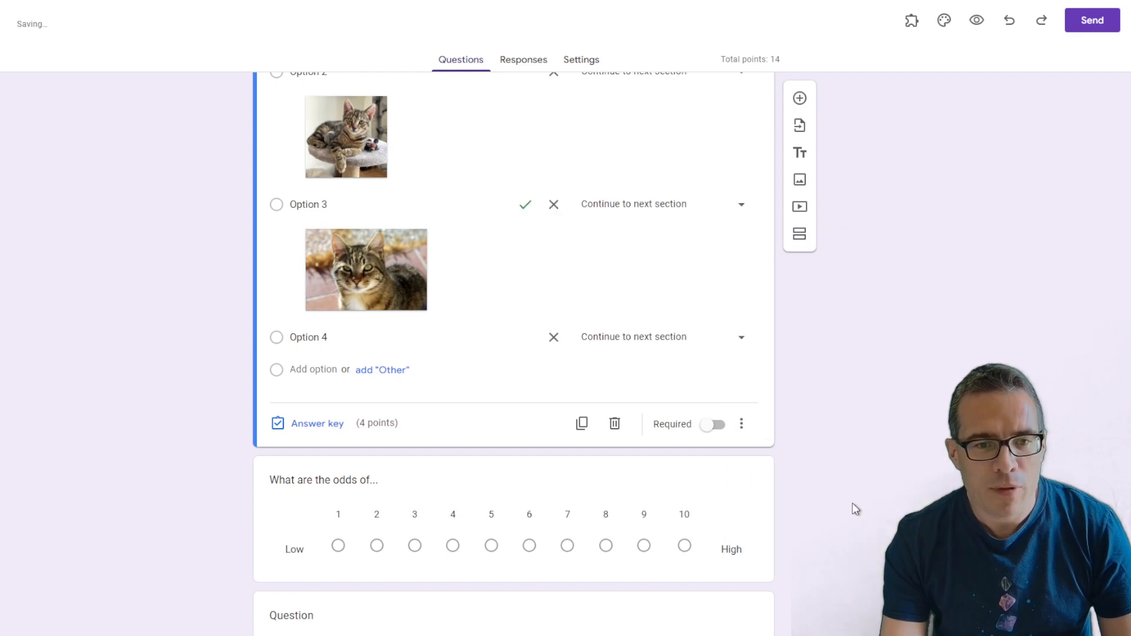
Examine the section destinations offered for Option 2 of the cat question and look over the questions in the form
scroll(533, 479, up, 2)
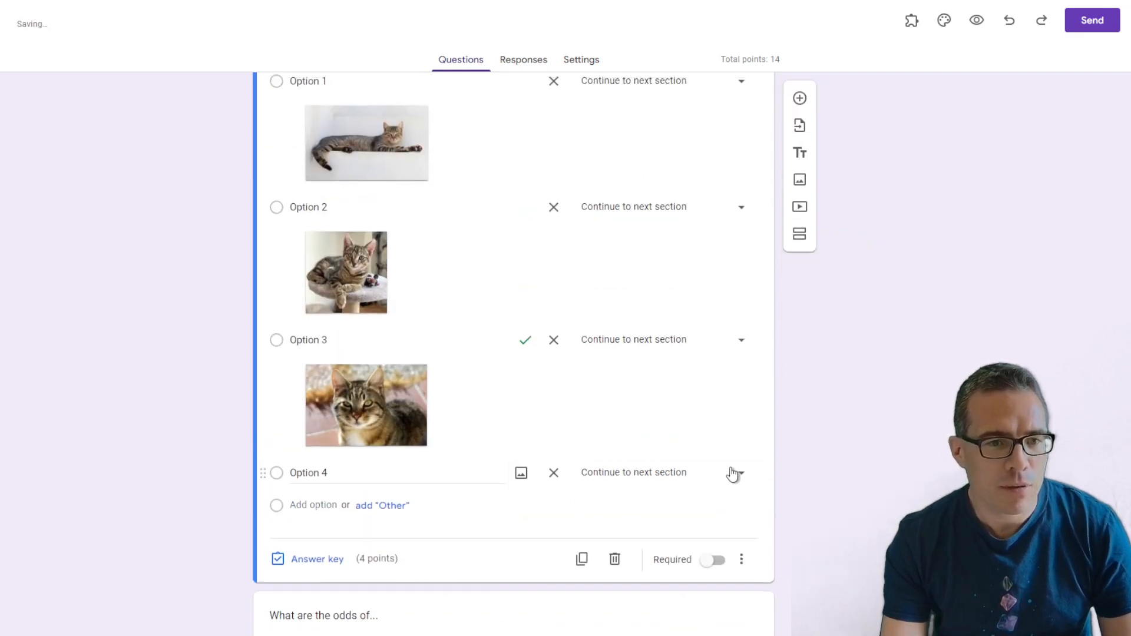
scroll(648, 413, up, 3)
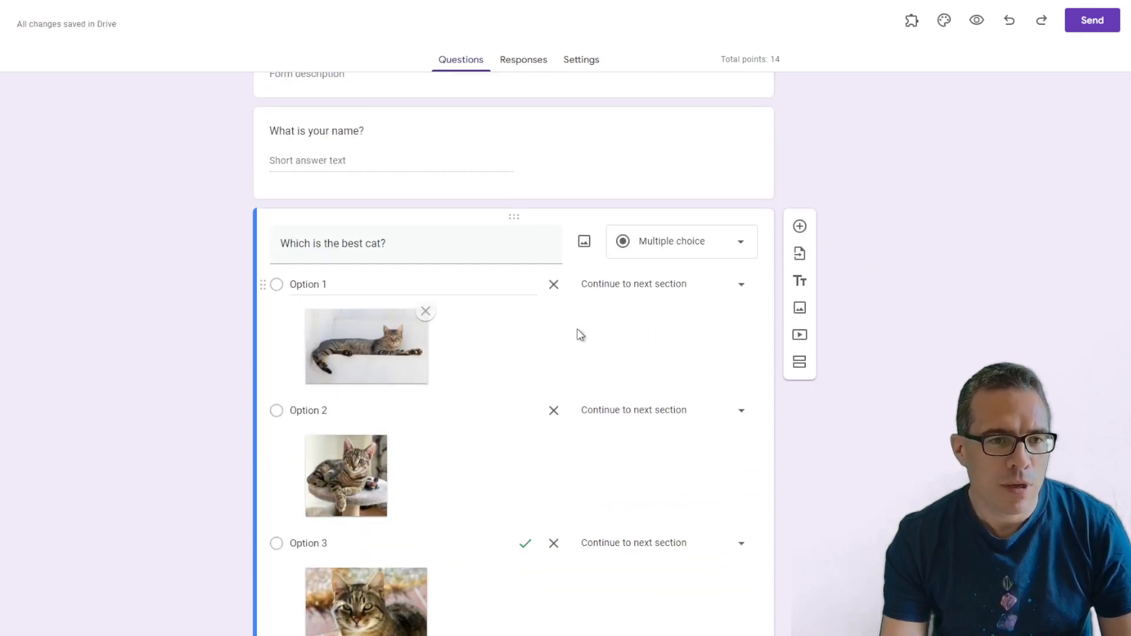
click(738, 412)
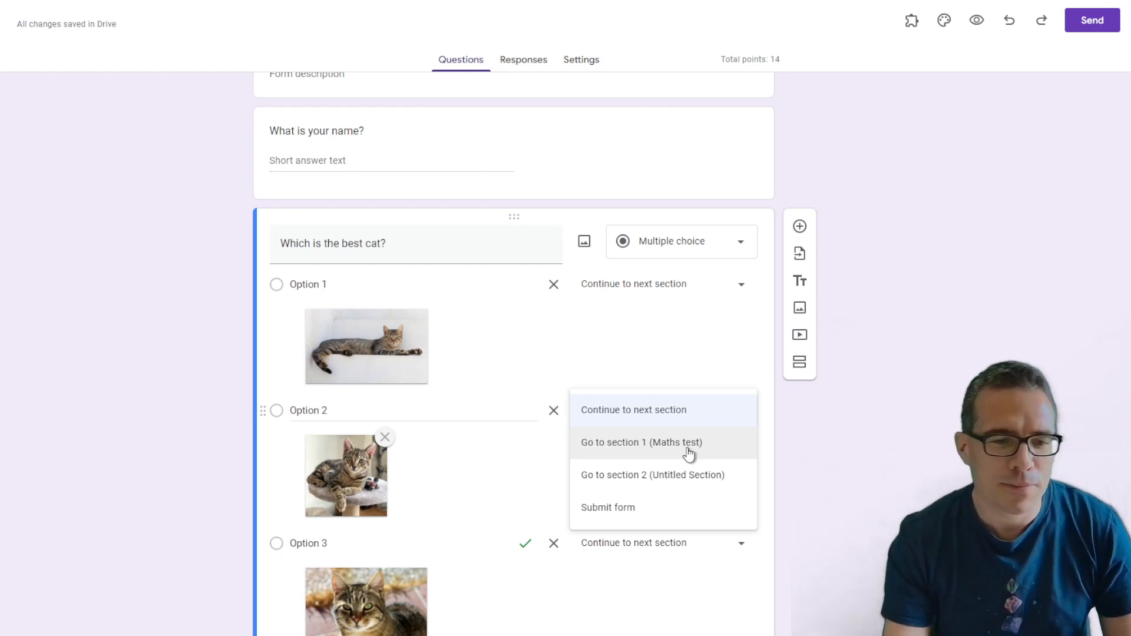
scroll(828, 583, down, 10)
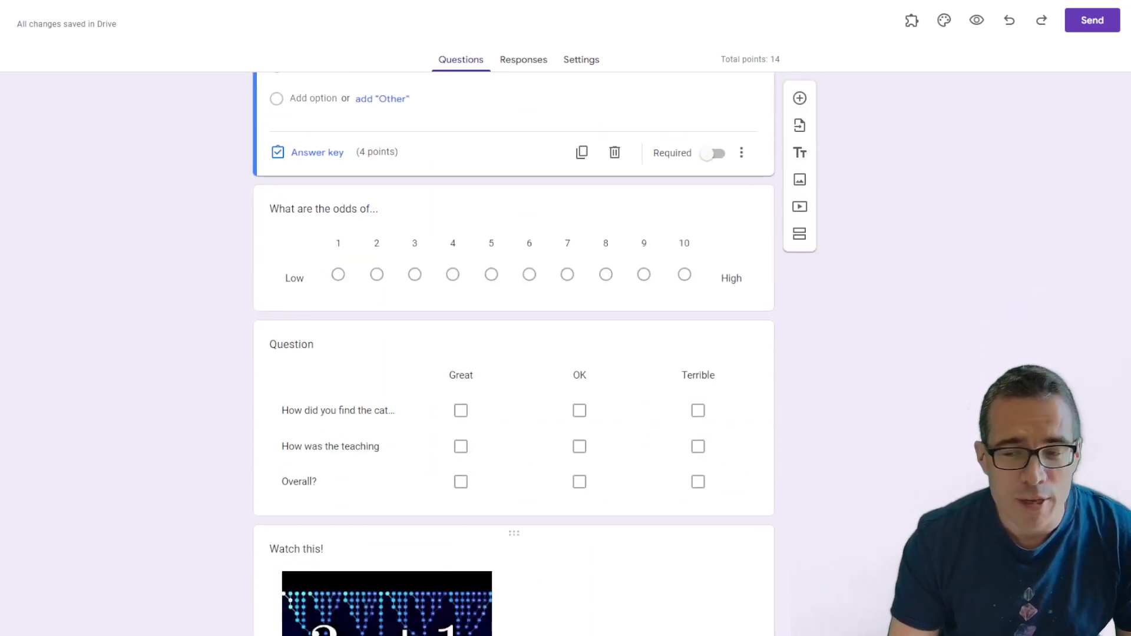
scroll(782, 407, down, 2)
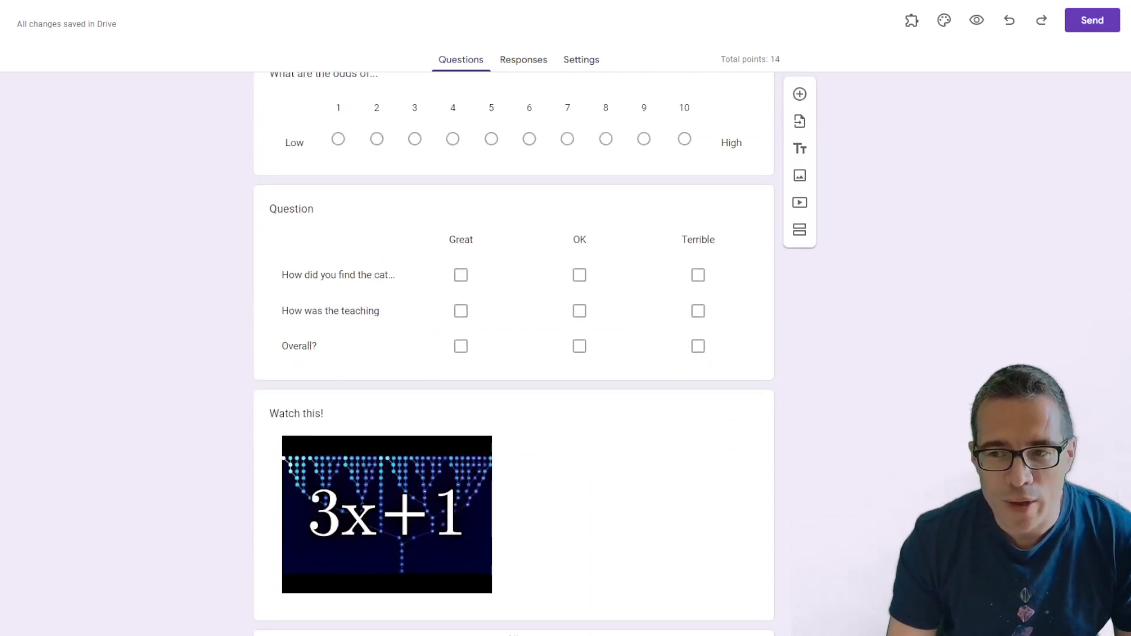
scroll(782, 407, up, 13)
scroll(782, 407, down, 1)
scroll(730, 389, up, 1)
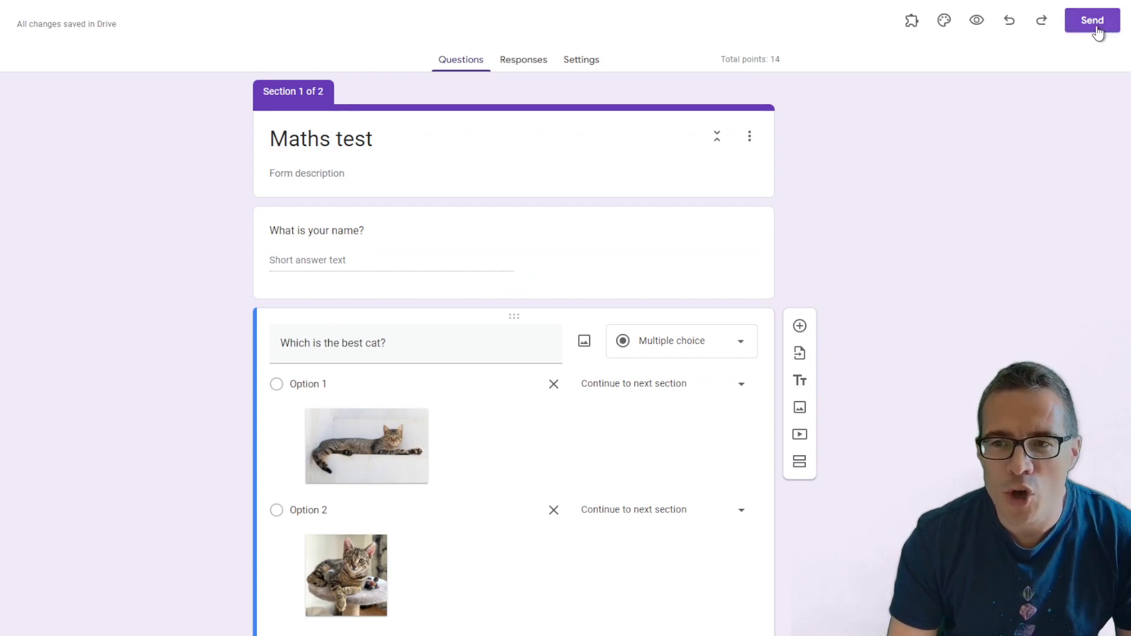
Get the form's sharing link in shortened form, copy it and close the send dialog
click(1097, 30)
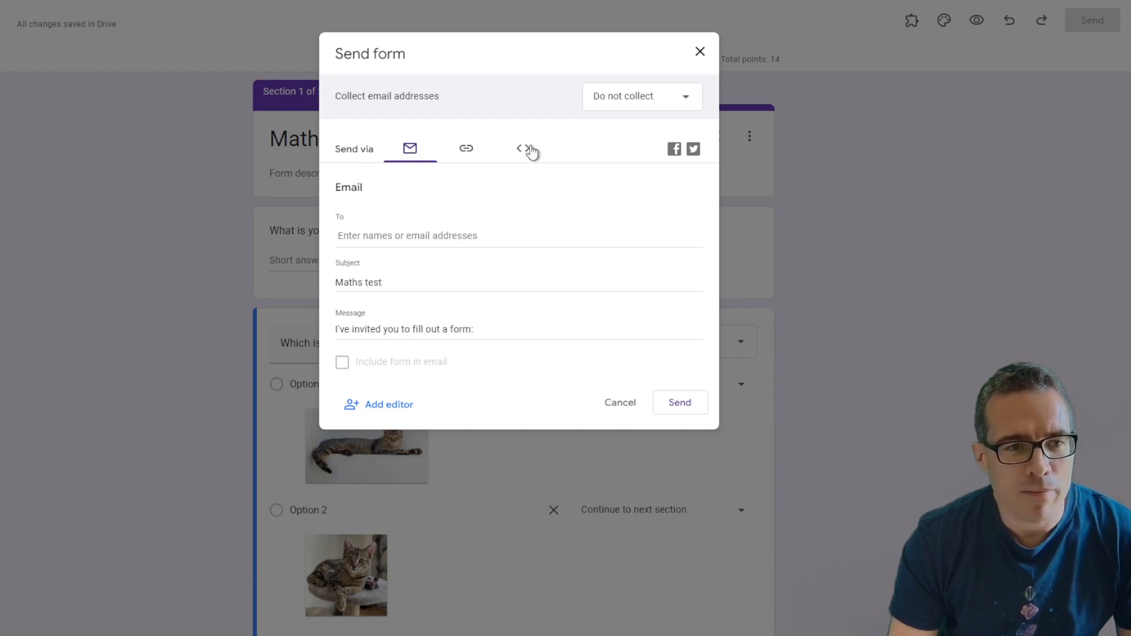
click(468, 152)
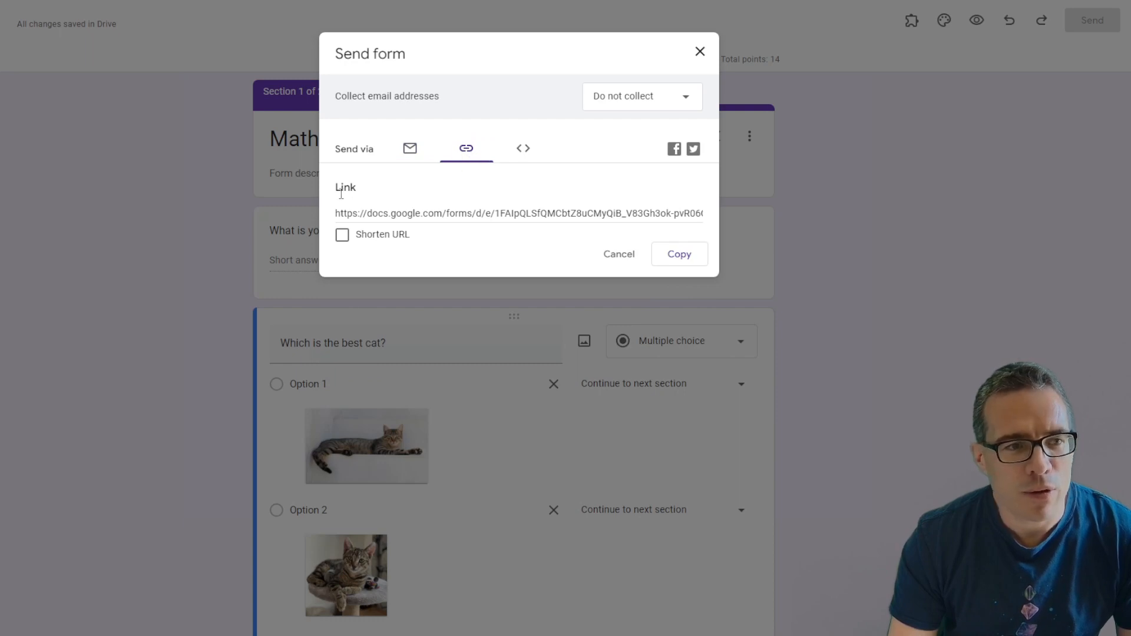
drag(337, 213, 797, 219)
click(344, 238)
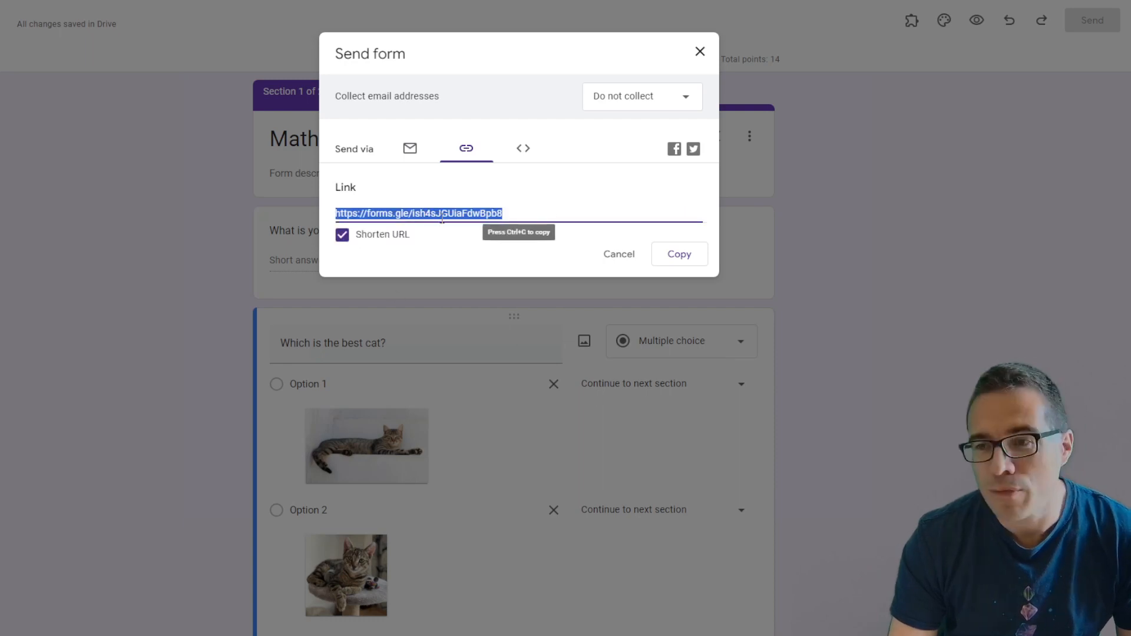
click(682, 262)
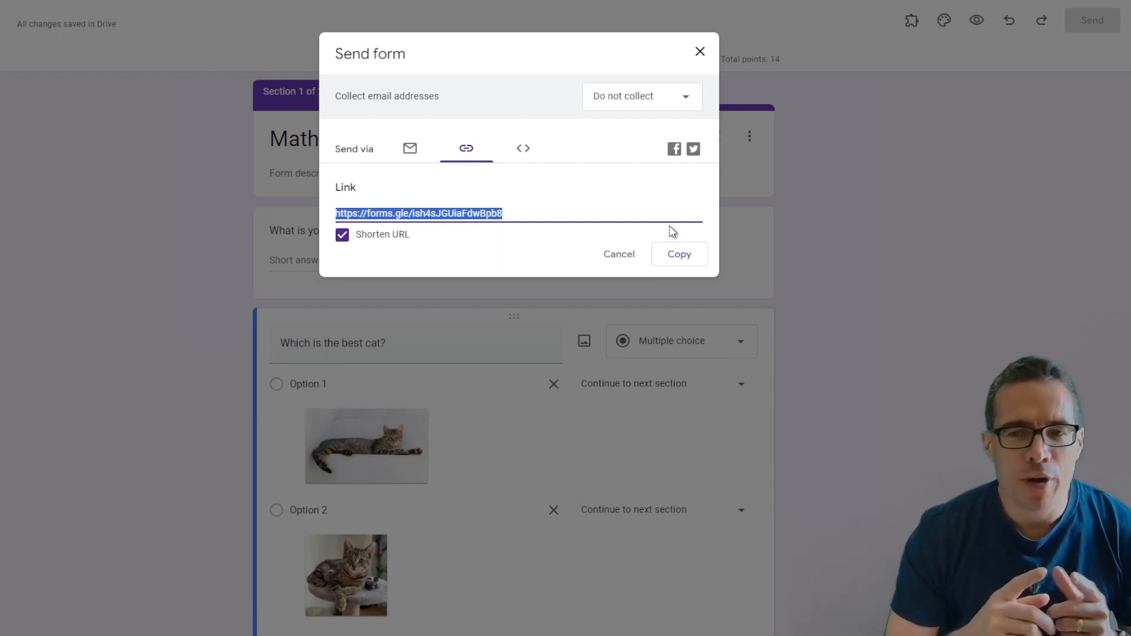
click(675, 259)
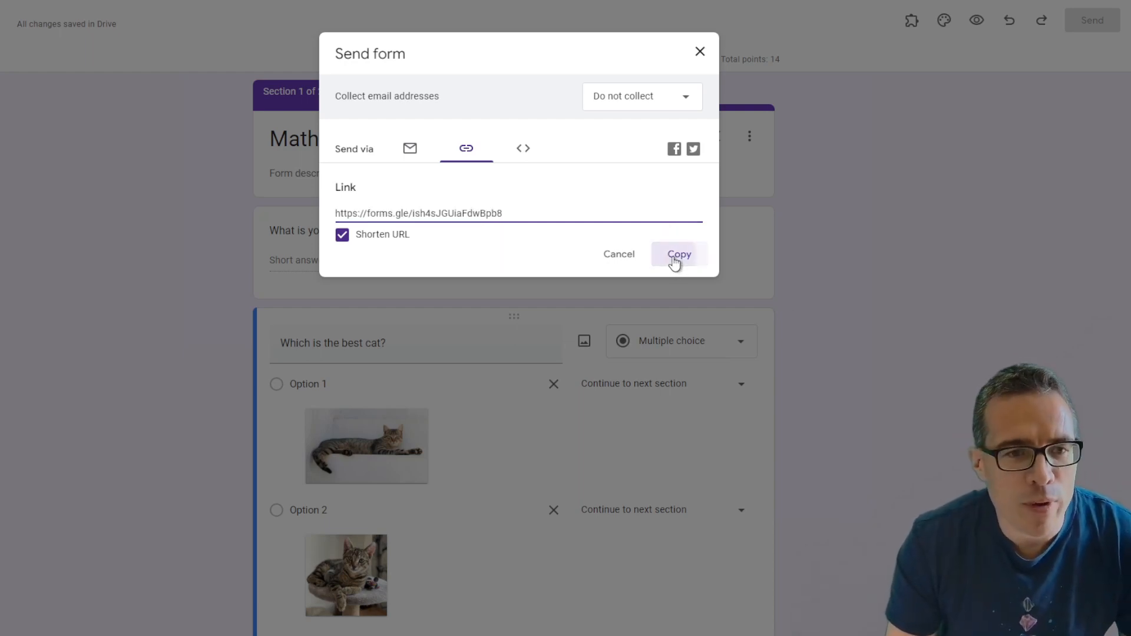
click(699, 52)
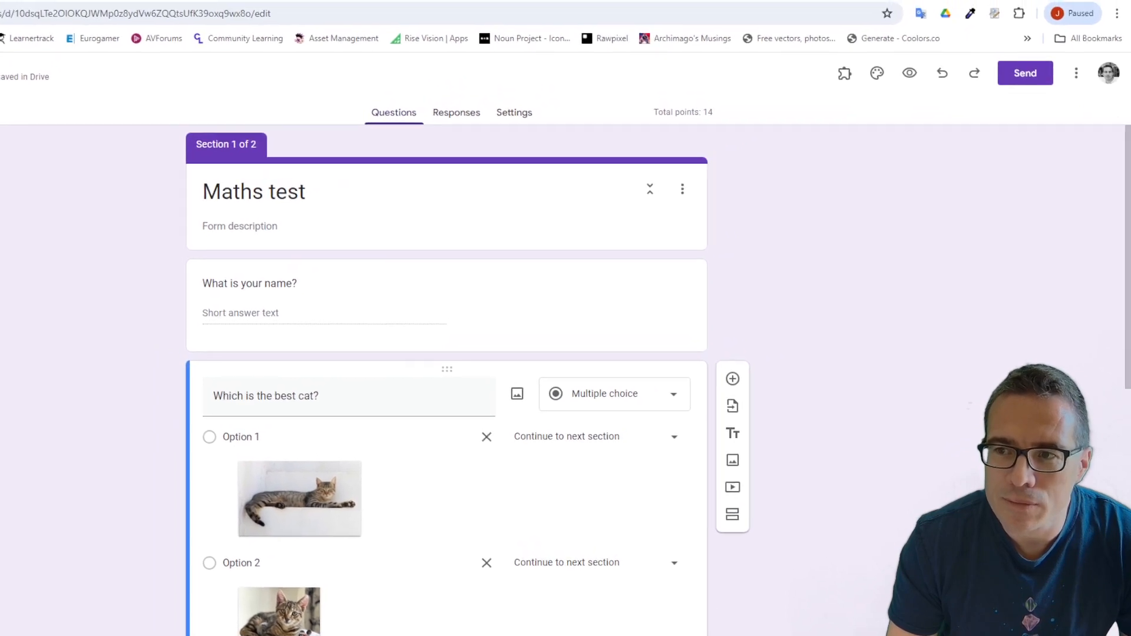
Open the copied form link in a new Incognito window
click(1116, 13)
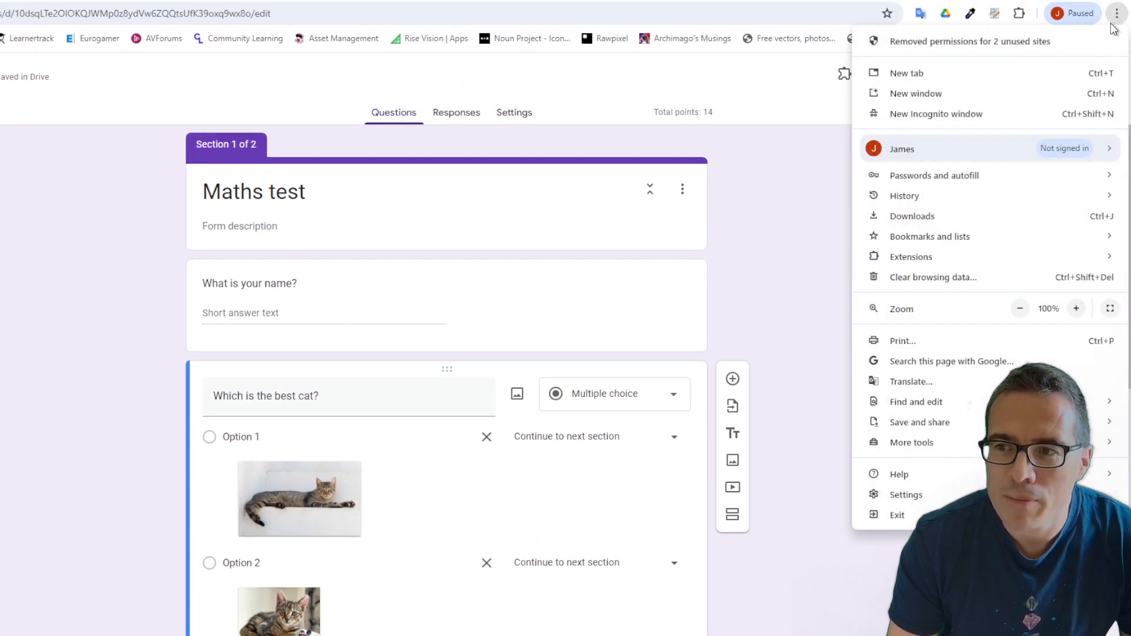
click(1116, 14)
click(1116, 14)
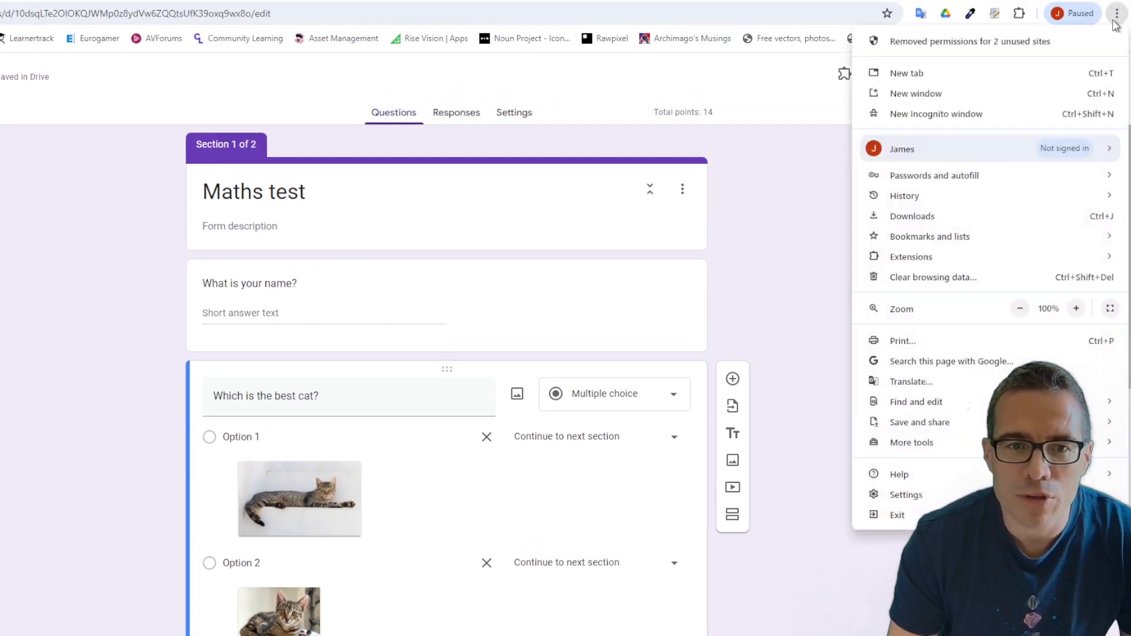
click(945, 114)
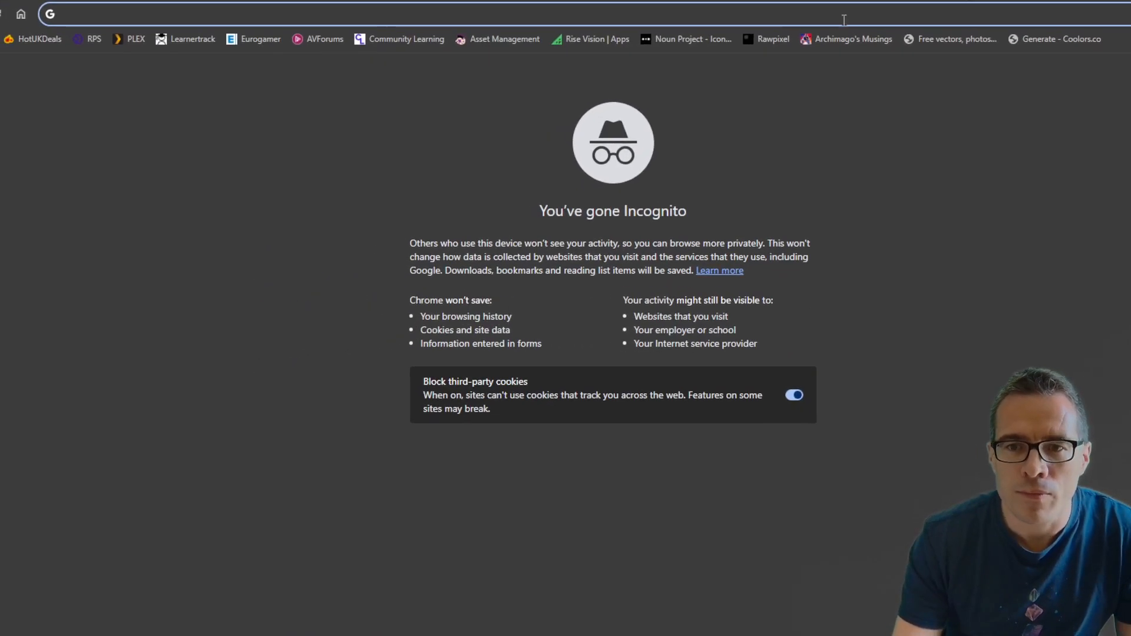
key(ctrl+v)
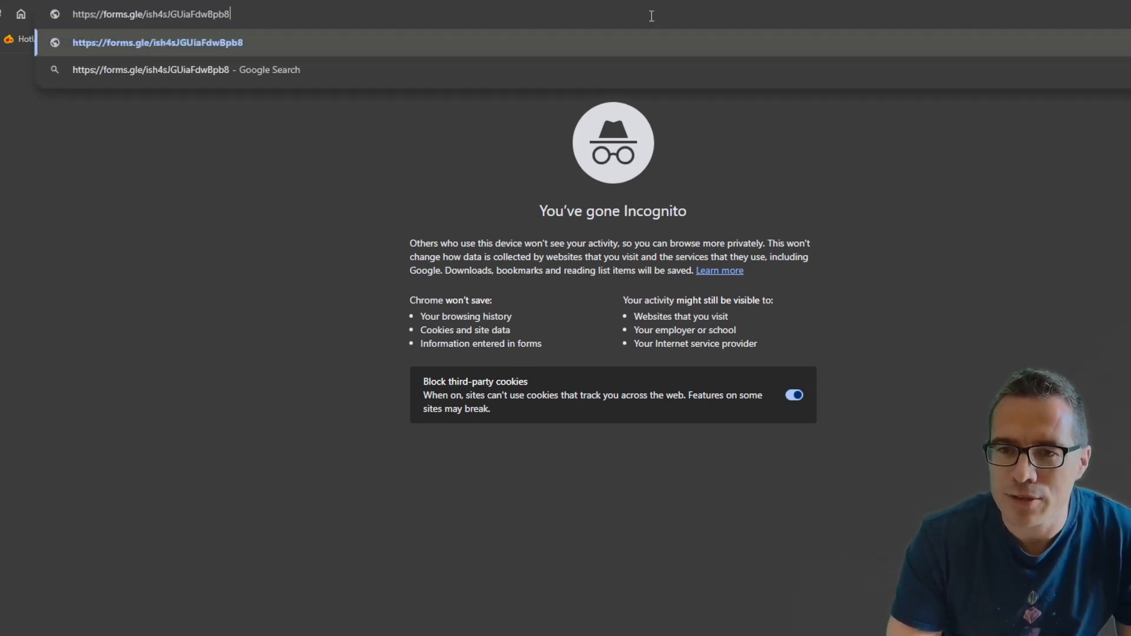
key(Return)
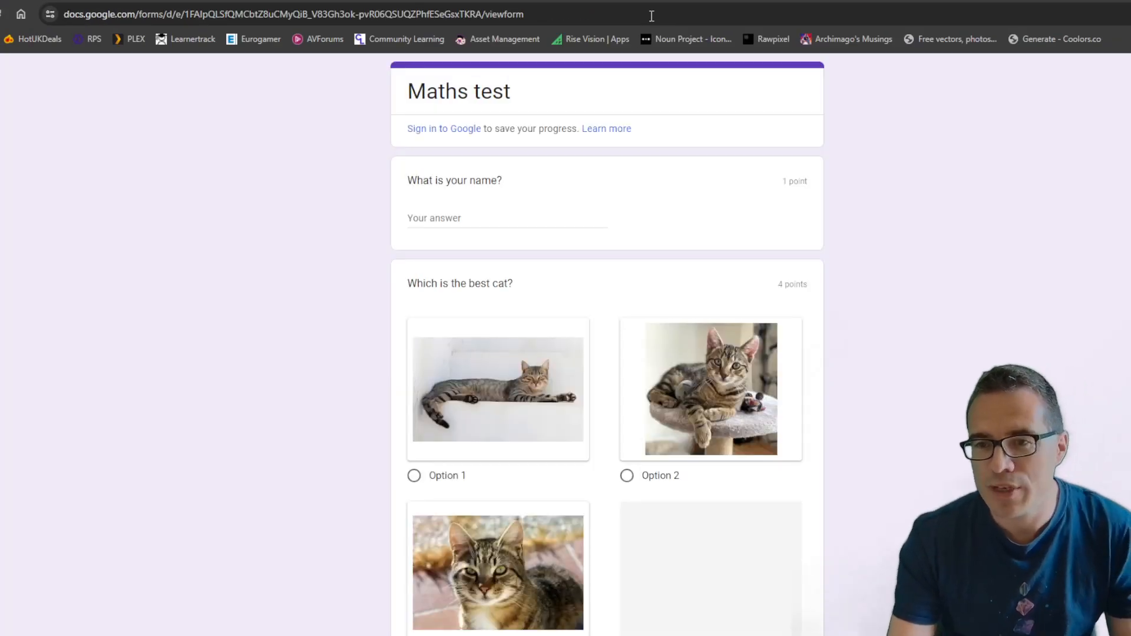
Answer the first questions with the respondent's name, Option 3 for the best cat and 1 for "What are the odds of..."
click(499, 221)
text(J)
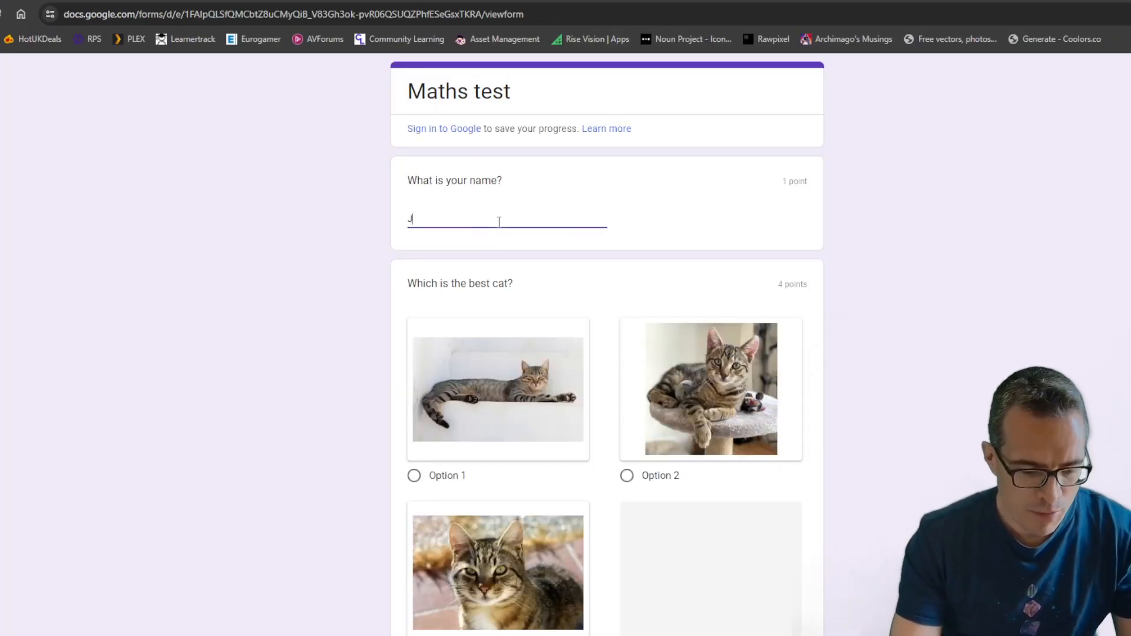
text(ames)
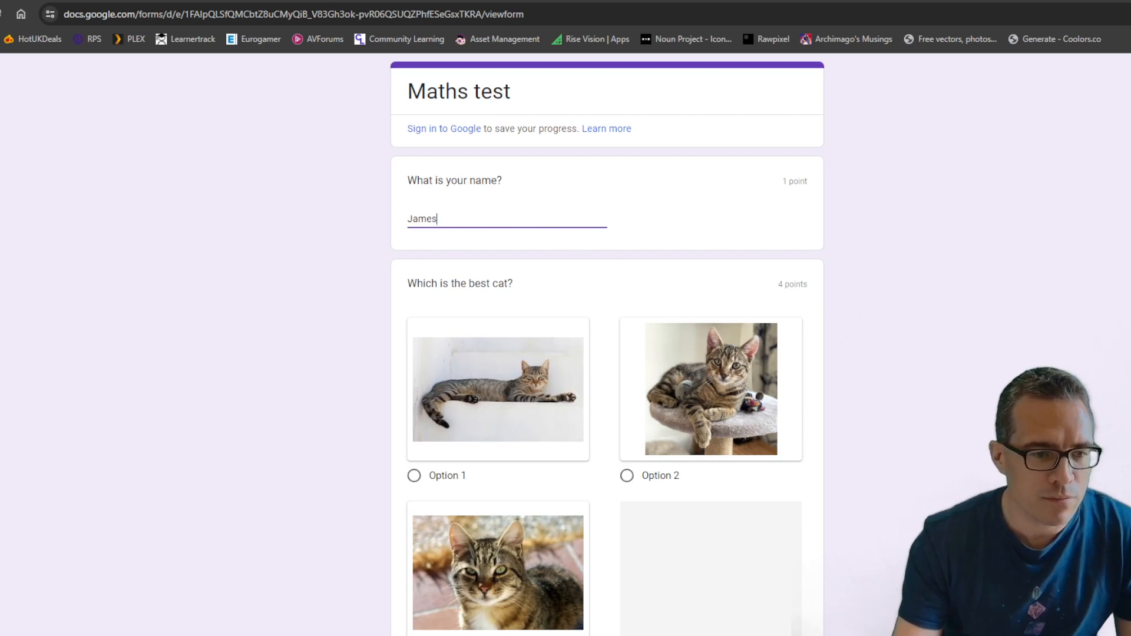
click(498, 565)
scroll(498, 530, down, 7)
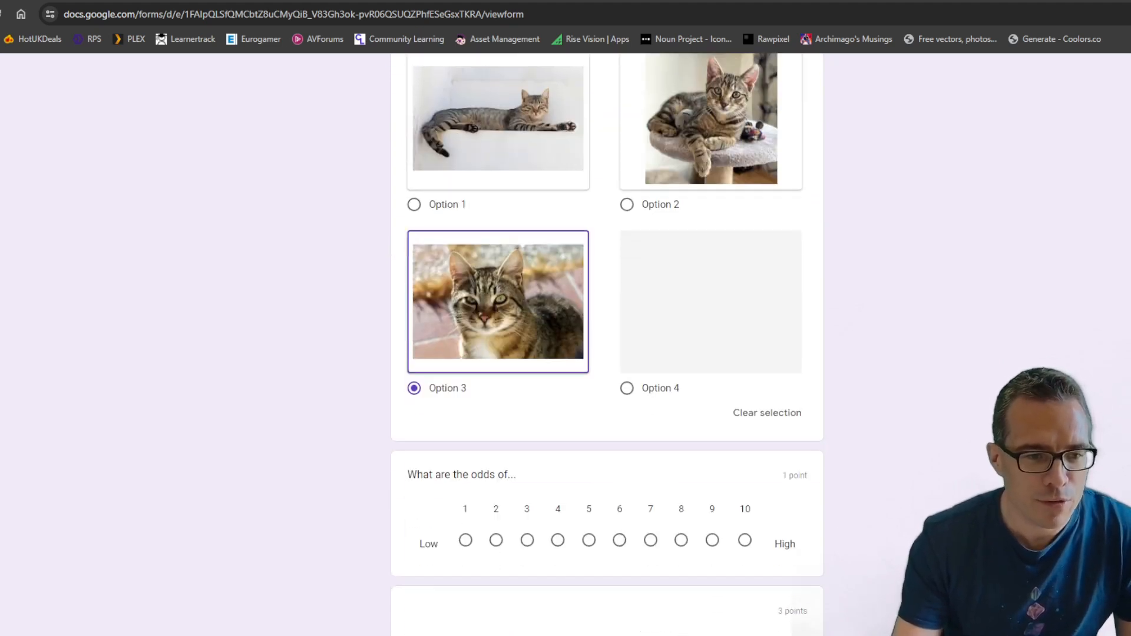
click(465, 404)
Fill in the feedback grid with Great for the catering and OK for both the teaching and Overall rows
click(560, 572)
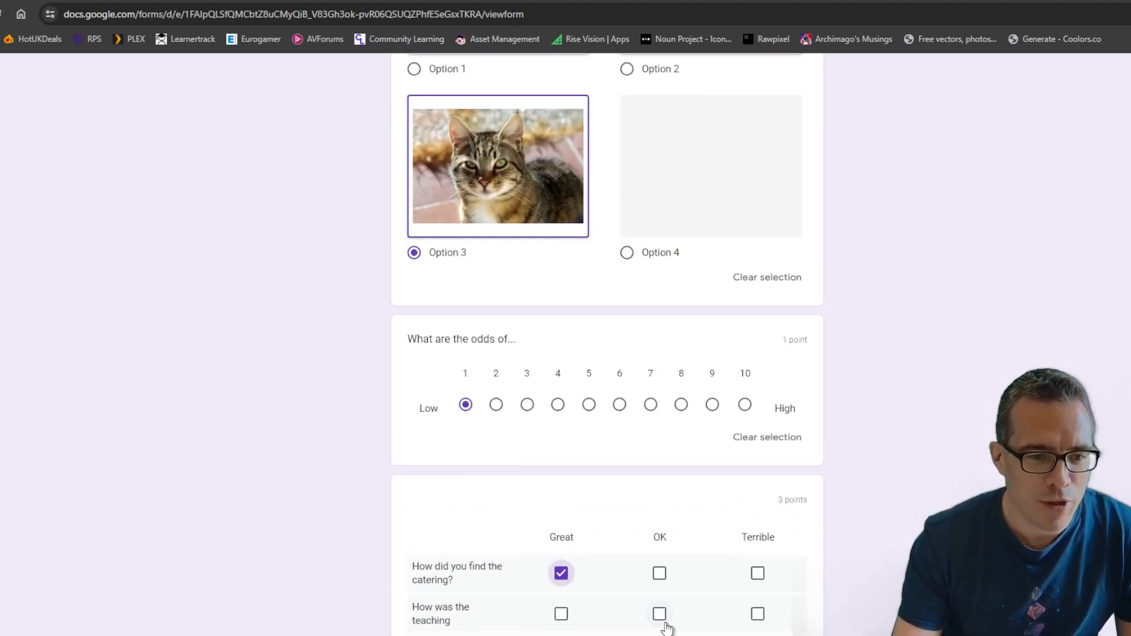
click(659, 613)
scroll(659, 613, down, 5)
click(659, 314)
Choose Option 1 in the untitled questions, continue to the second section, select Option 1 in its last question and submit the form
click(414, 619)
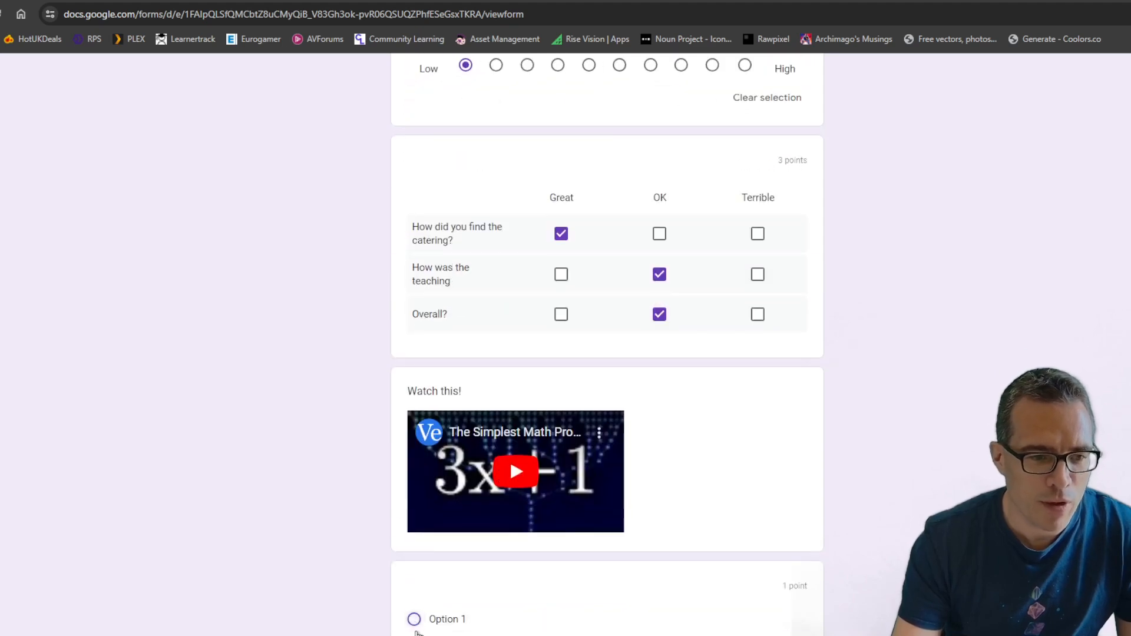
scroll(414, 613, down, 1)
click(417, 635)
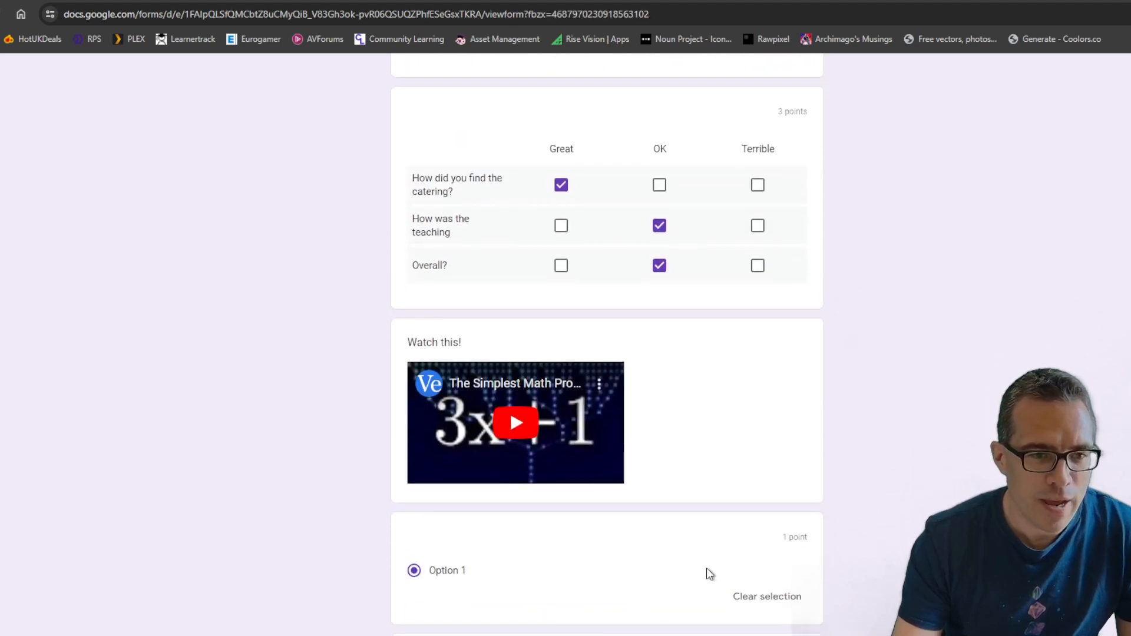
click(420, 442)
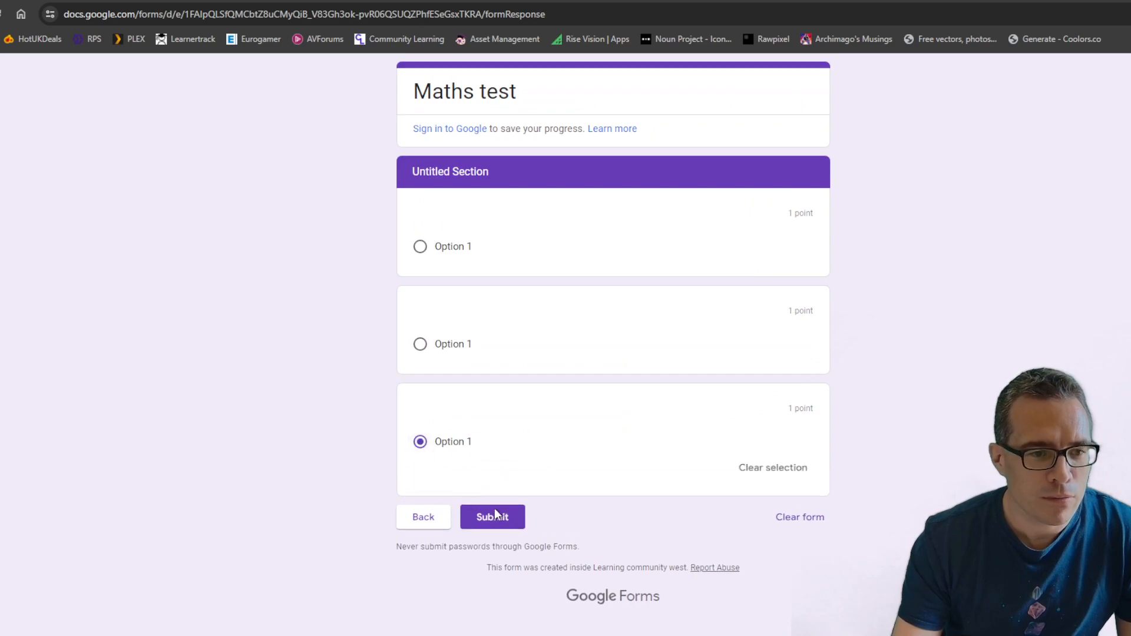
click(494, 516)
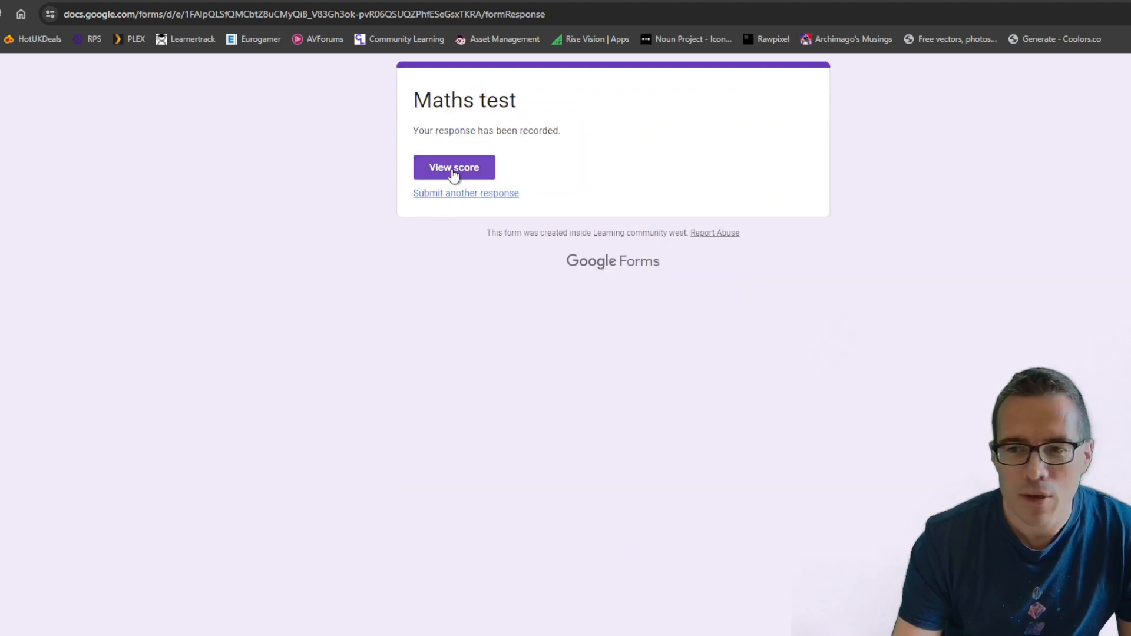
View the score of the submitted test and examine the marking and feedback for each question
click(453, 169)
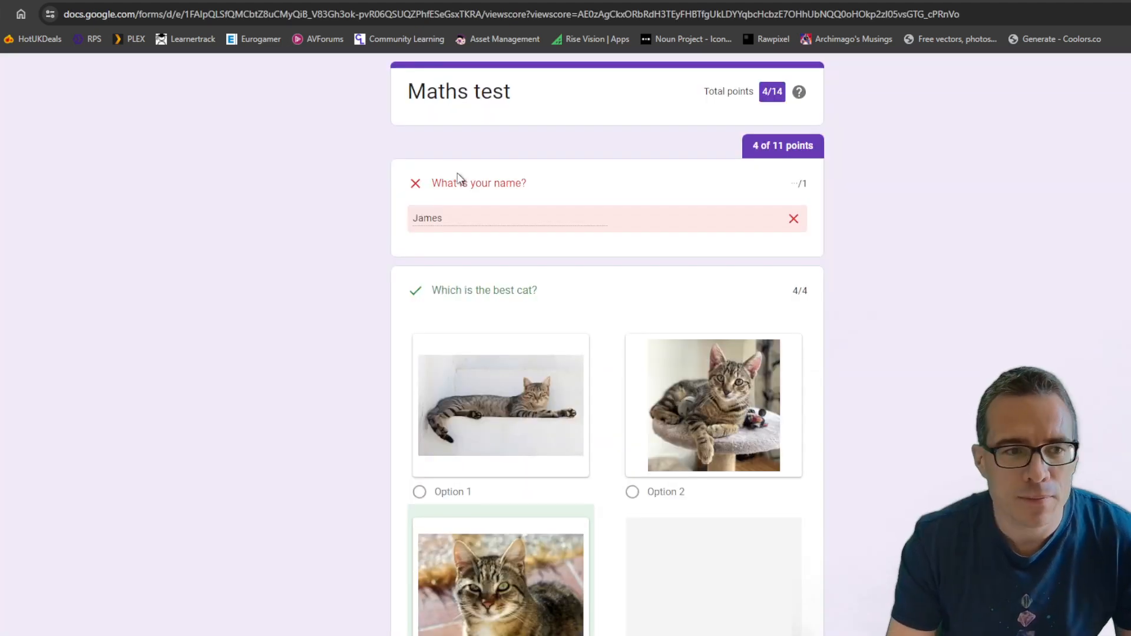
scroll(601, 471, down, 1)
scroll(542, 200, up, 1)
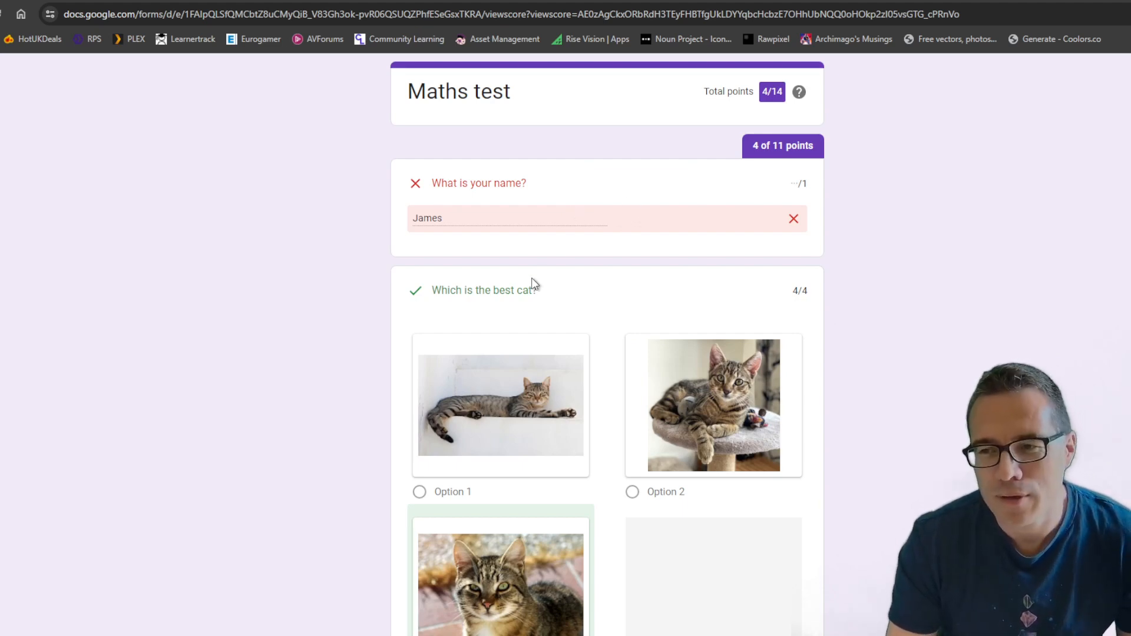
scroll(531, 278, down, 9)
scroll(531, 277, up, 3)
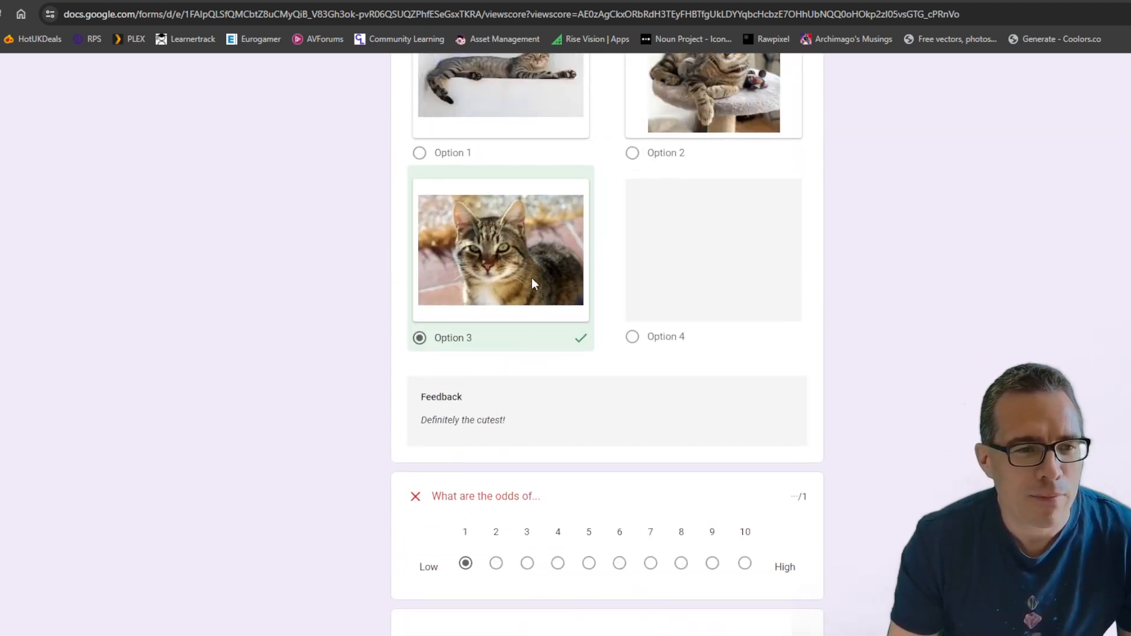
scroll(625, 397, down, 6)
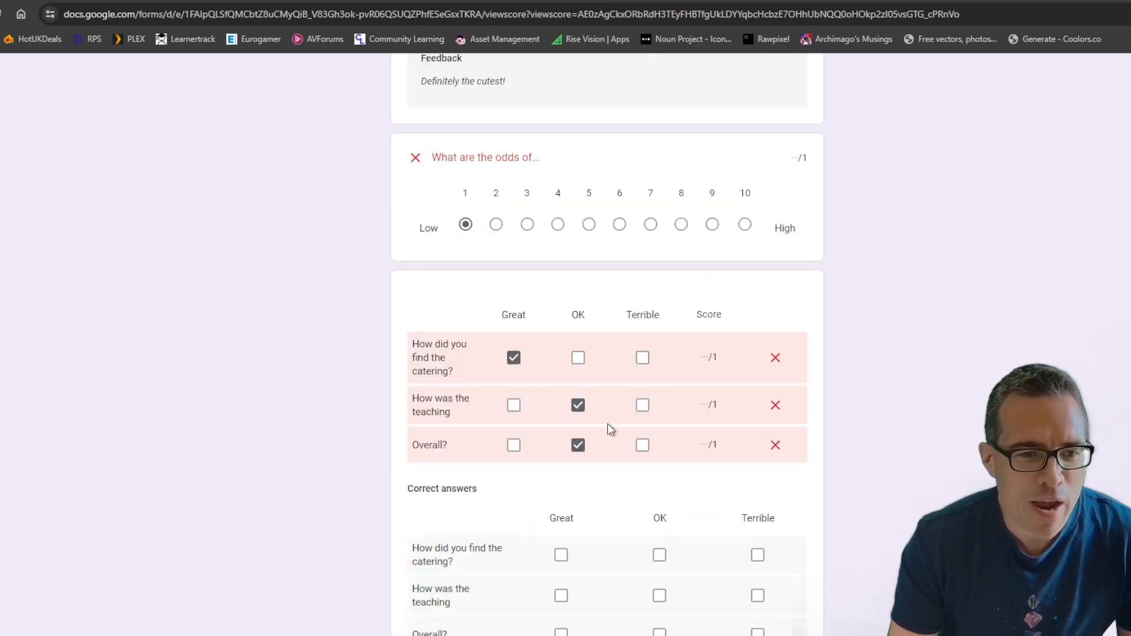
scroll(698, 459, up, 6)
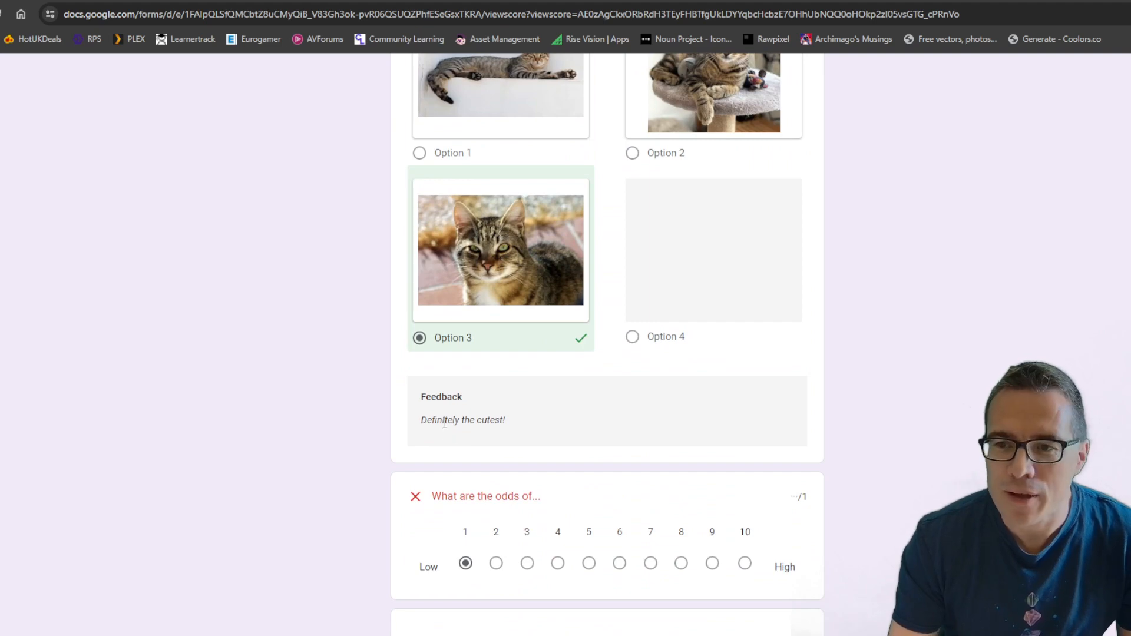
drag(444, 421, 505, 420)
click(491, 424)
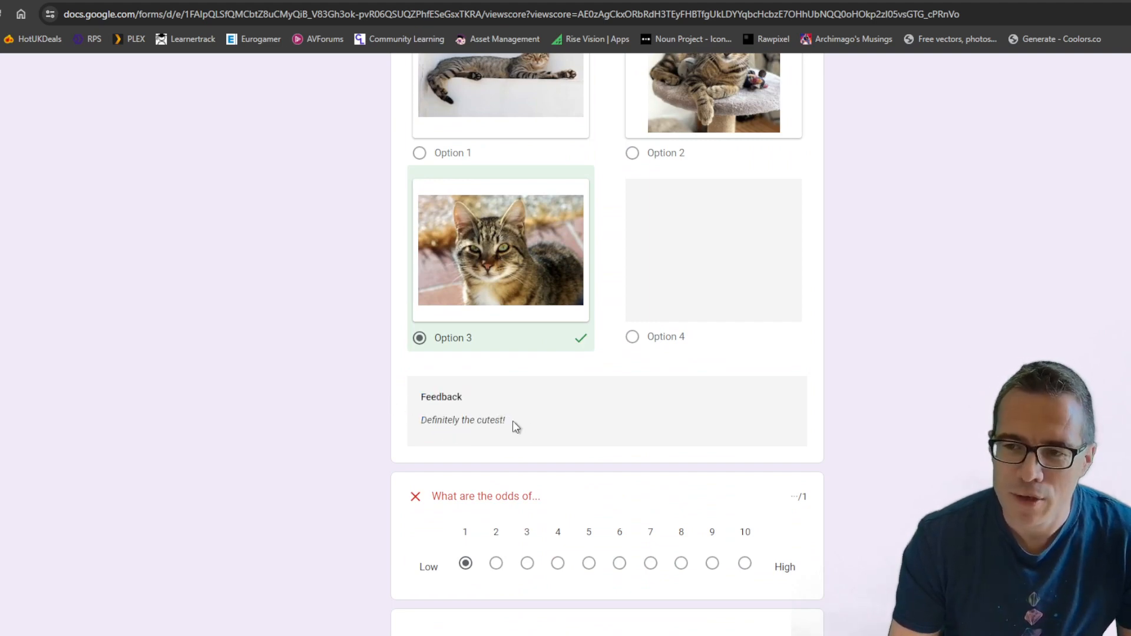
mouse_move(510, 424)
mouse_down()
mouse_move(421, 397)
mouse_move(427, 421)
mouse_move(514, 421)
mouse_up()
scroll(582, 537, down, 15)
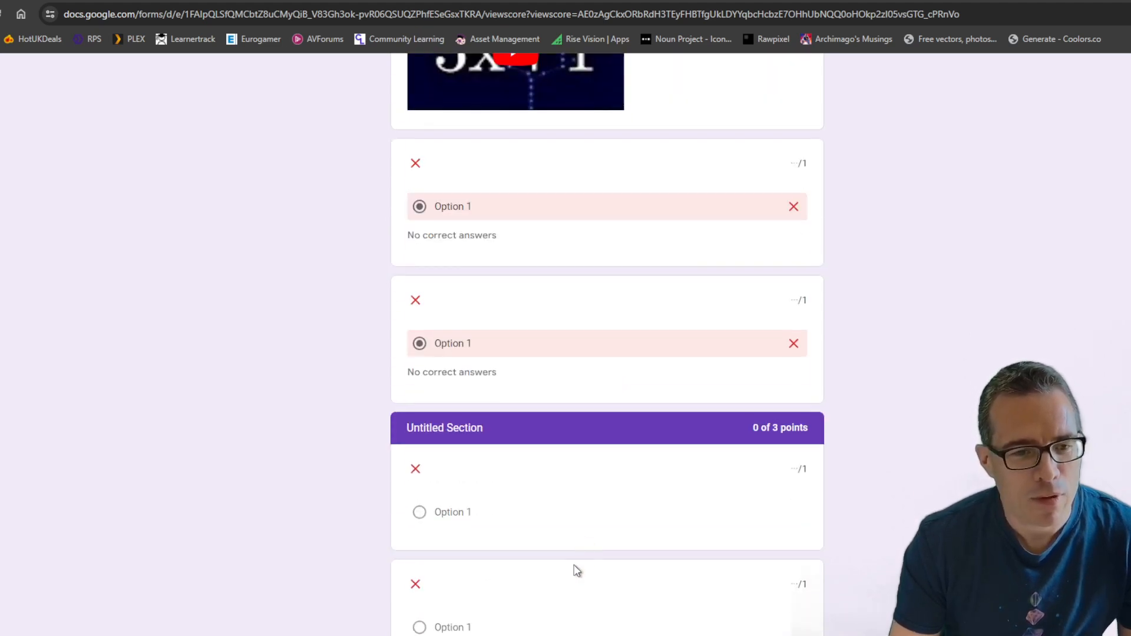
scroll(547, 551, up, 20)
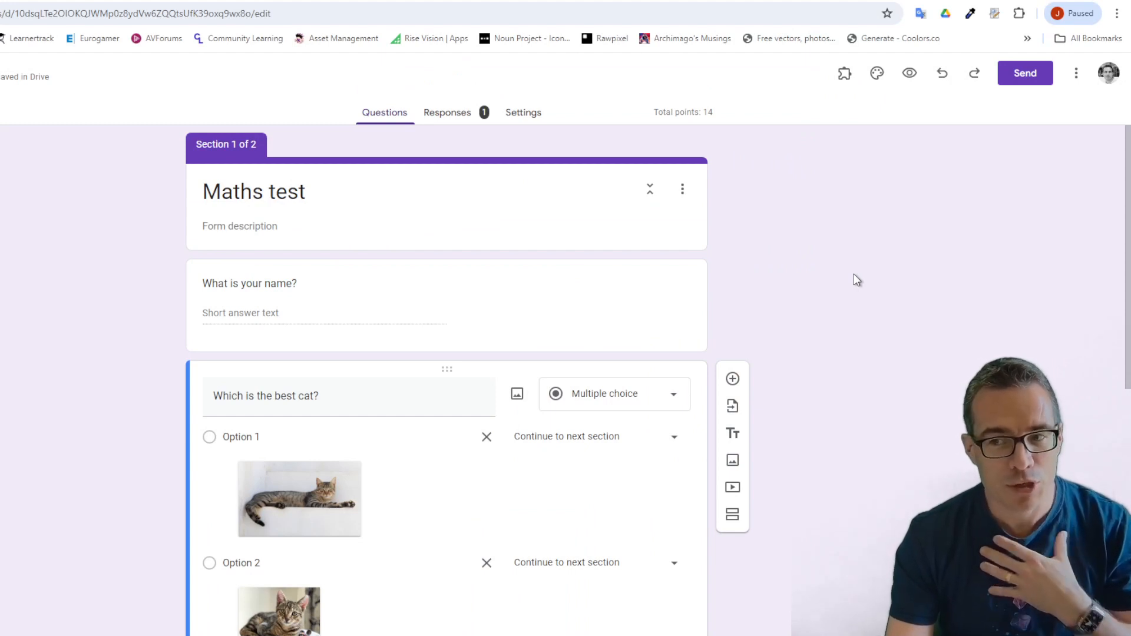
Return to the form editor and review the response summary with its insights and per-question charts
click(465, 121)
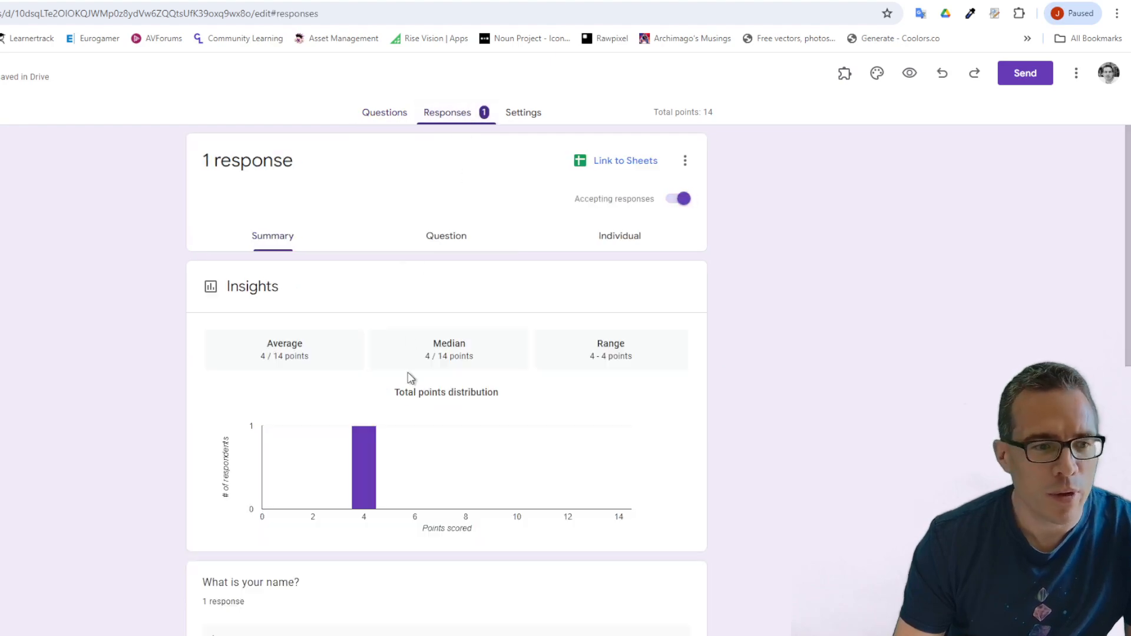
scroll(333, 471, down, 6)
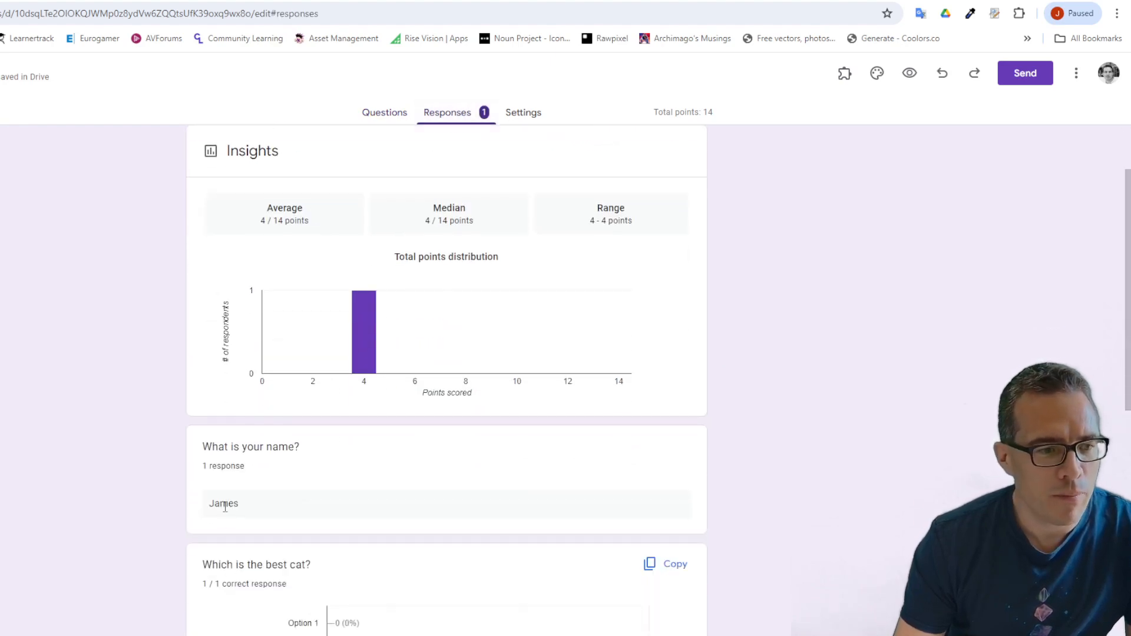
scroll(358, 573, down, 6)
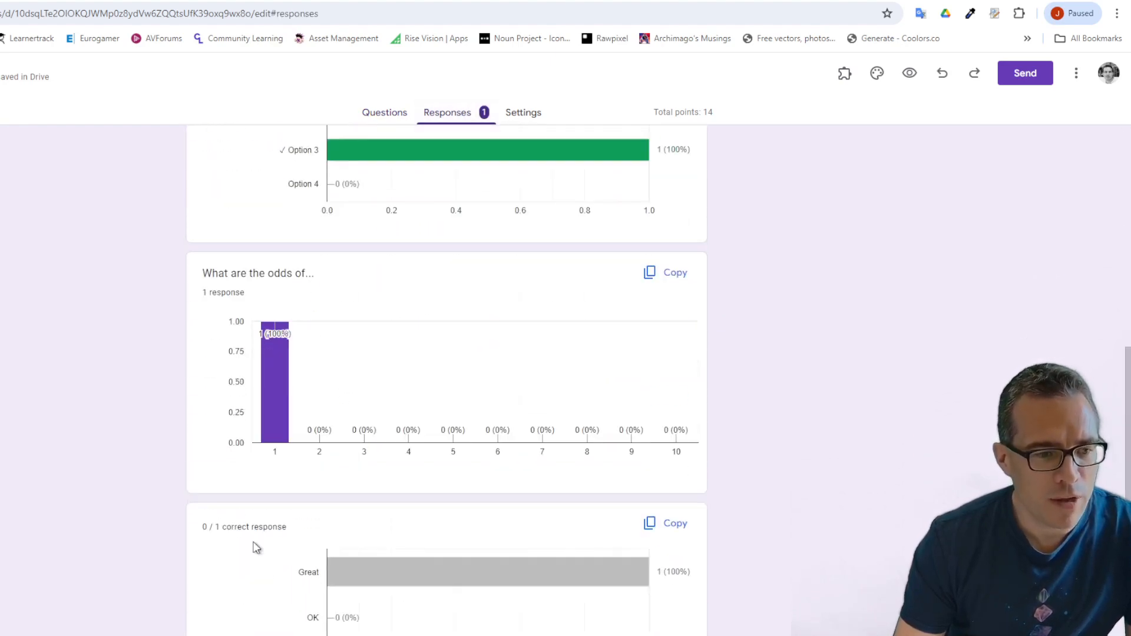
scroll(465, 598, down, 12)
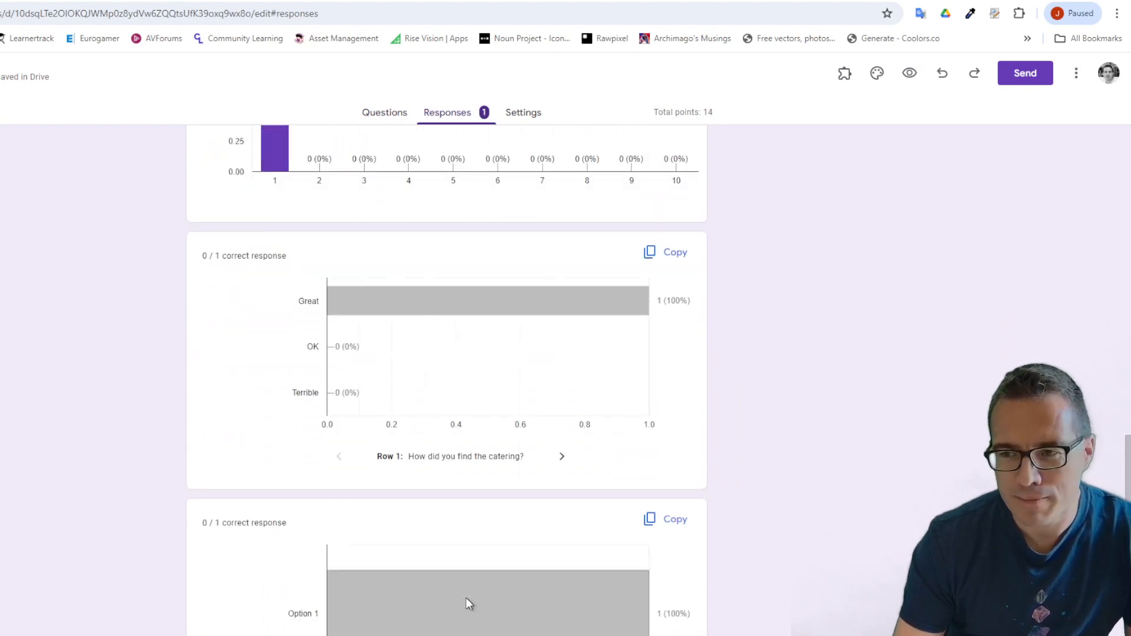
scroll(459, 582, up, 15)
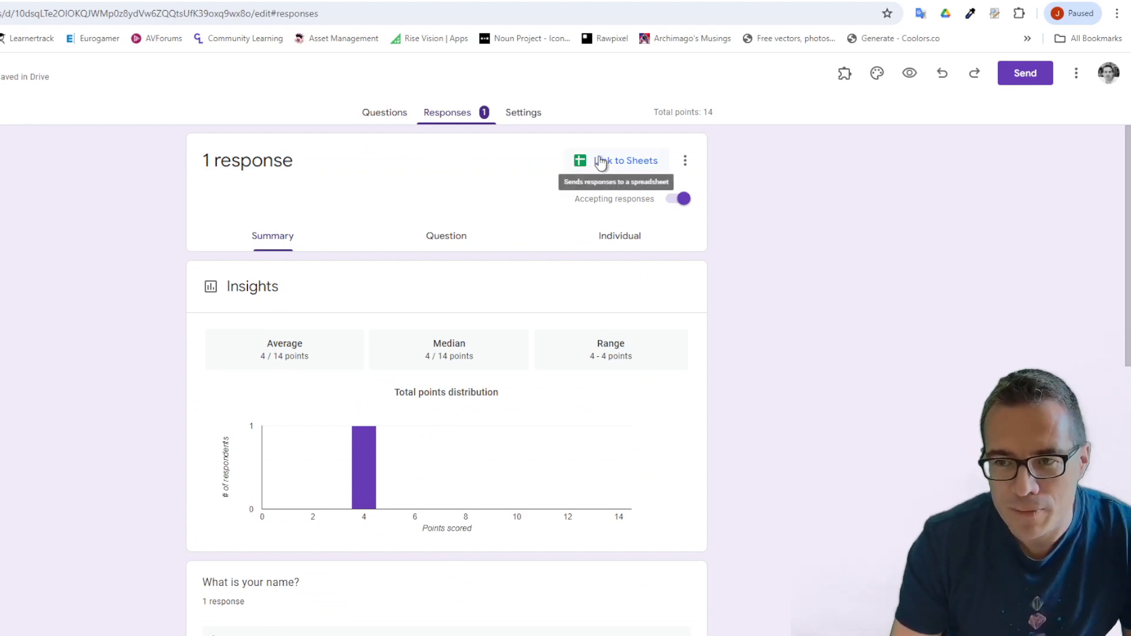
Link the responses to a new spreadsheet named "Maths test (Responses)" and refresh the Forms folder in Google Drive
click(600, 161)
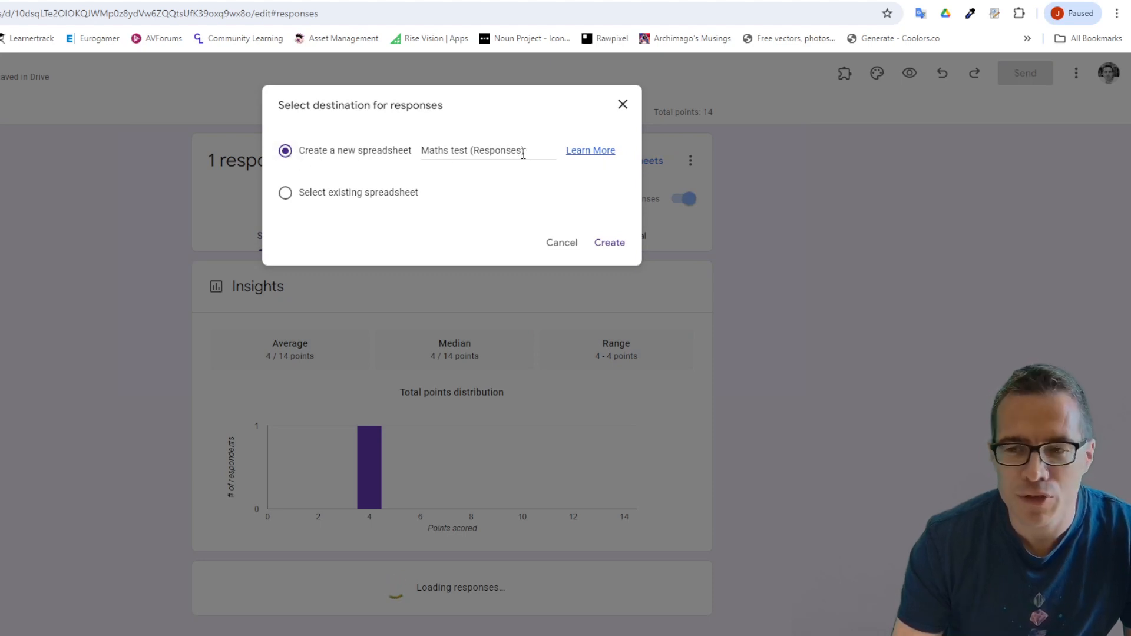
click(603, 243)
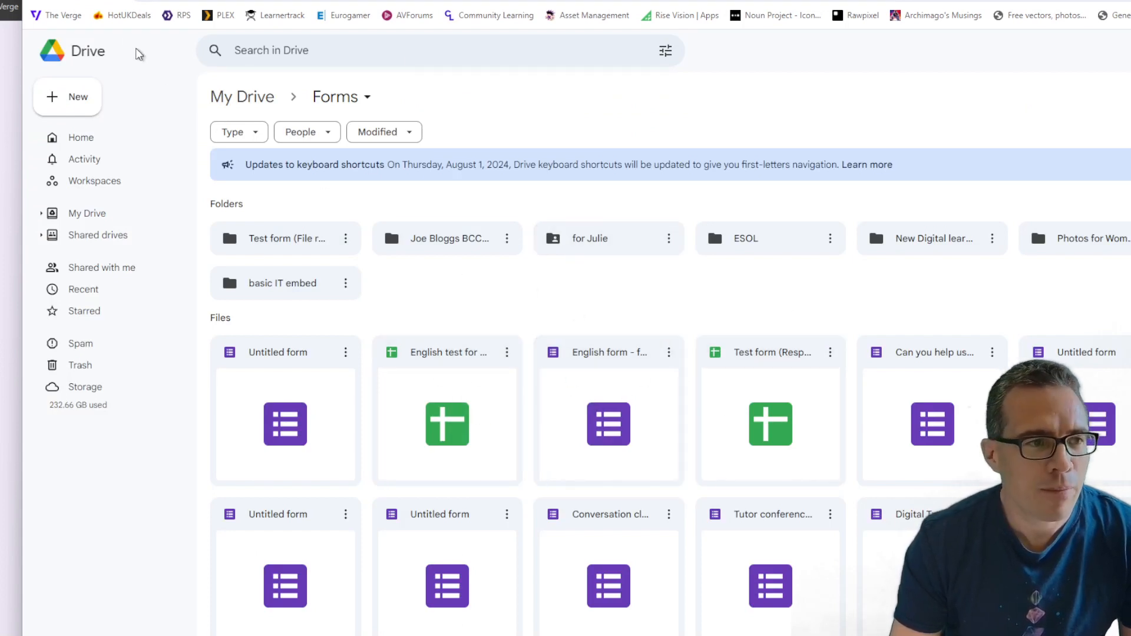
key(F5)
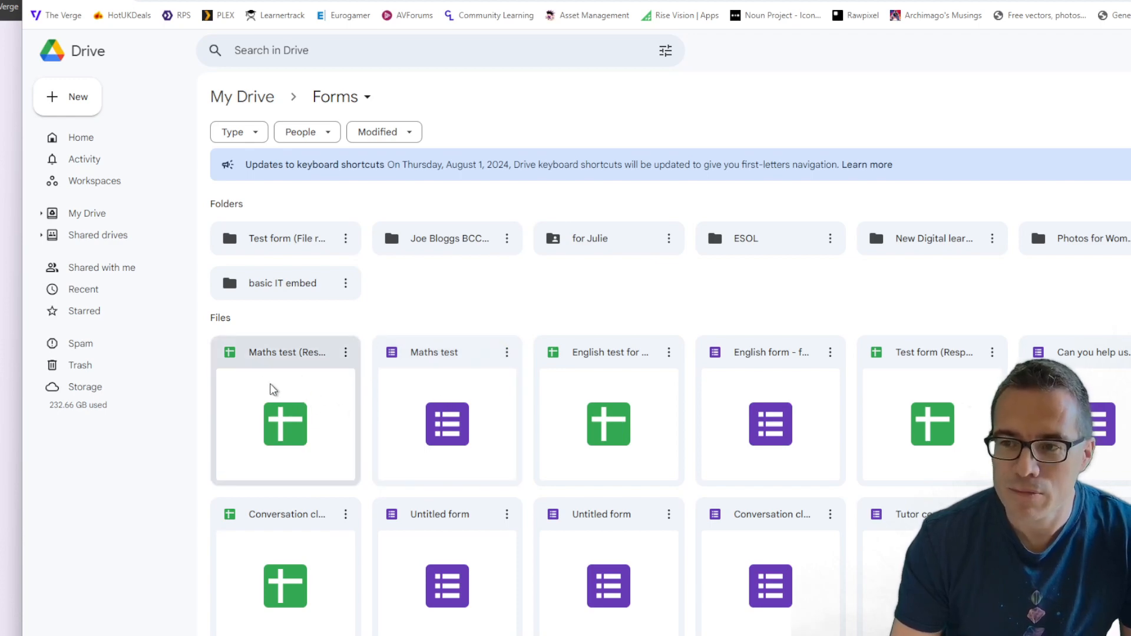
Switch to the Maths test (Responses) spreadsheet and examine the timestamp, score, name and answers recorded for the submitted test
key(ctrl+Tab)
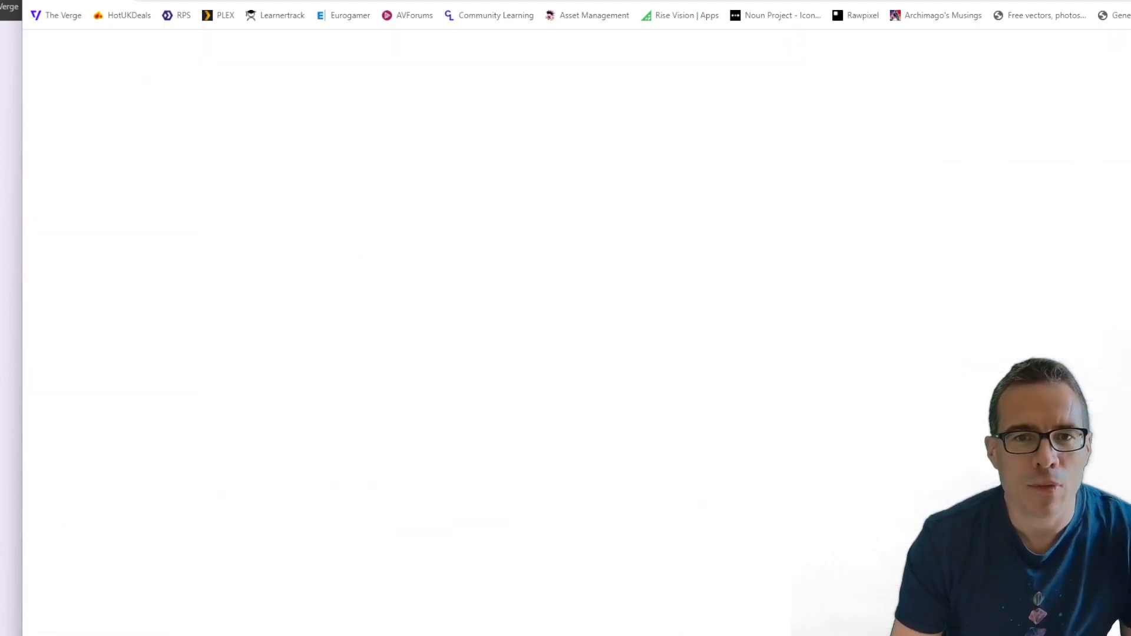
key(ctrl+Tab)
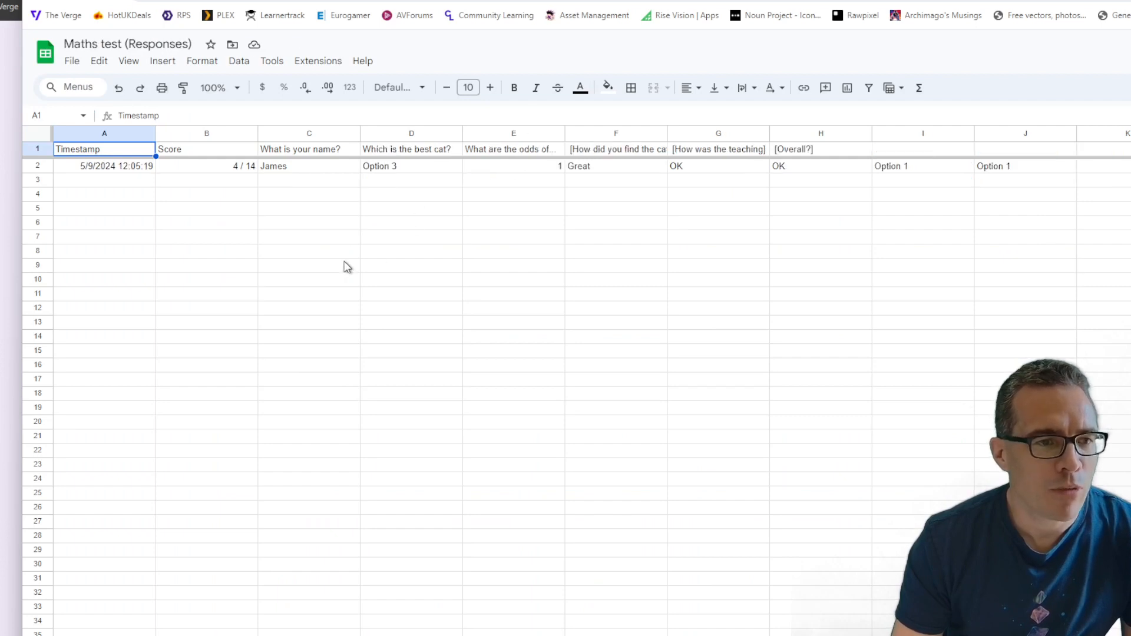
click(99, 169)
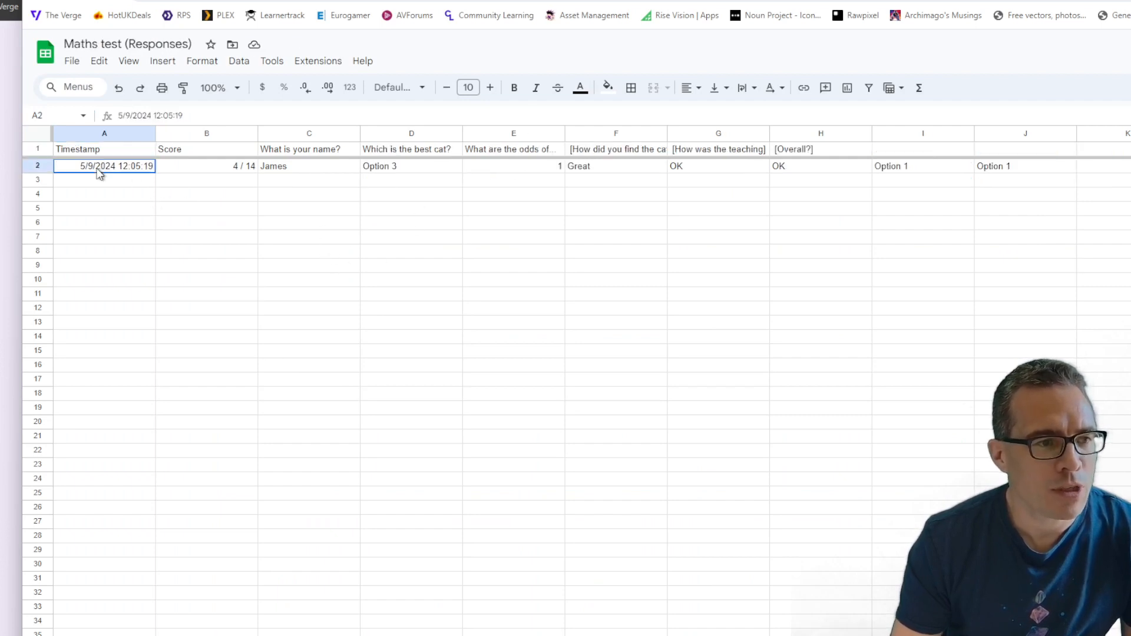
click(203, 175)
click(296, 172)
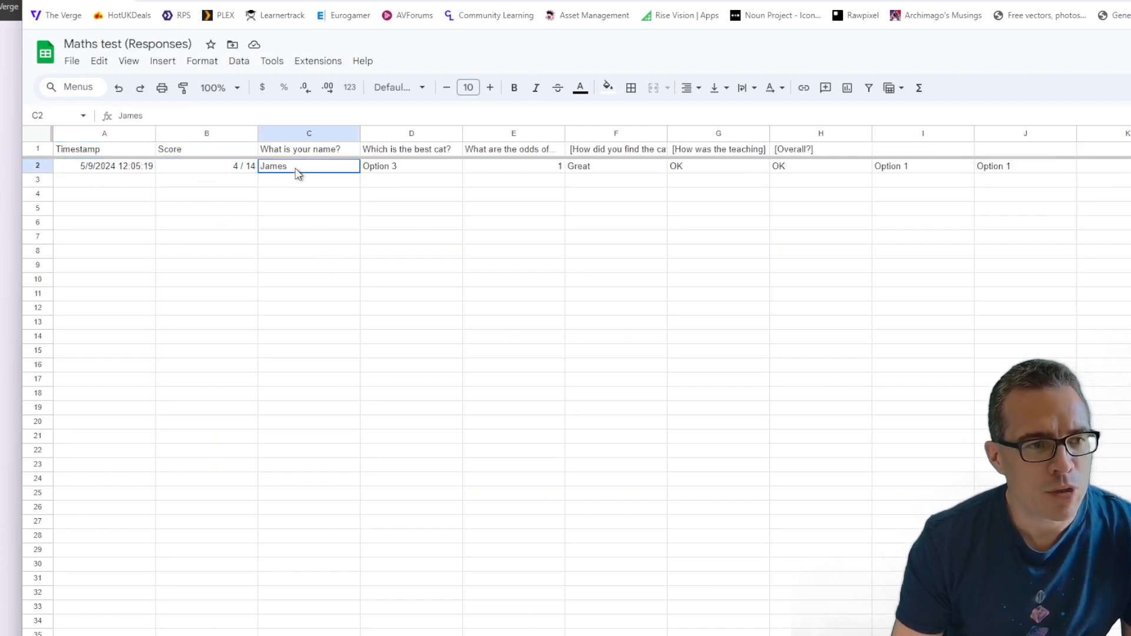
click(394, 171)
click(619, 171)
click(724, 170)
key(ctrl+x)
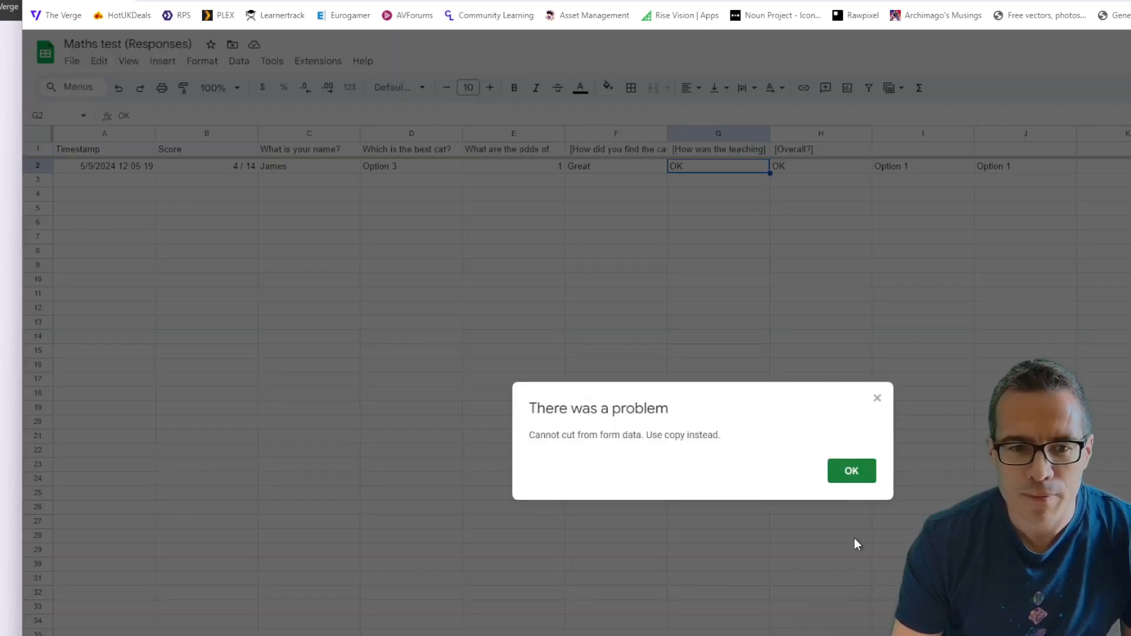
click(841, 478)
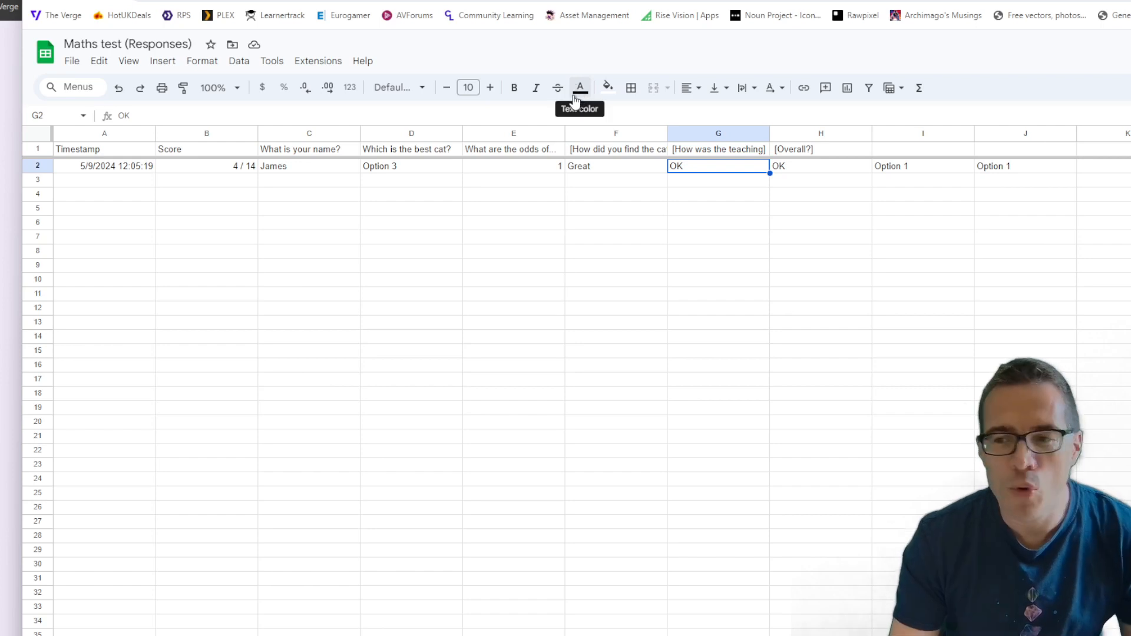
Return to the Maths test form and examine the options for notifications, destination, unlinking, downloading, printing and deleting responses
click(580, 0)
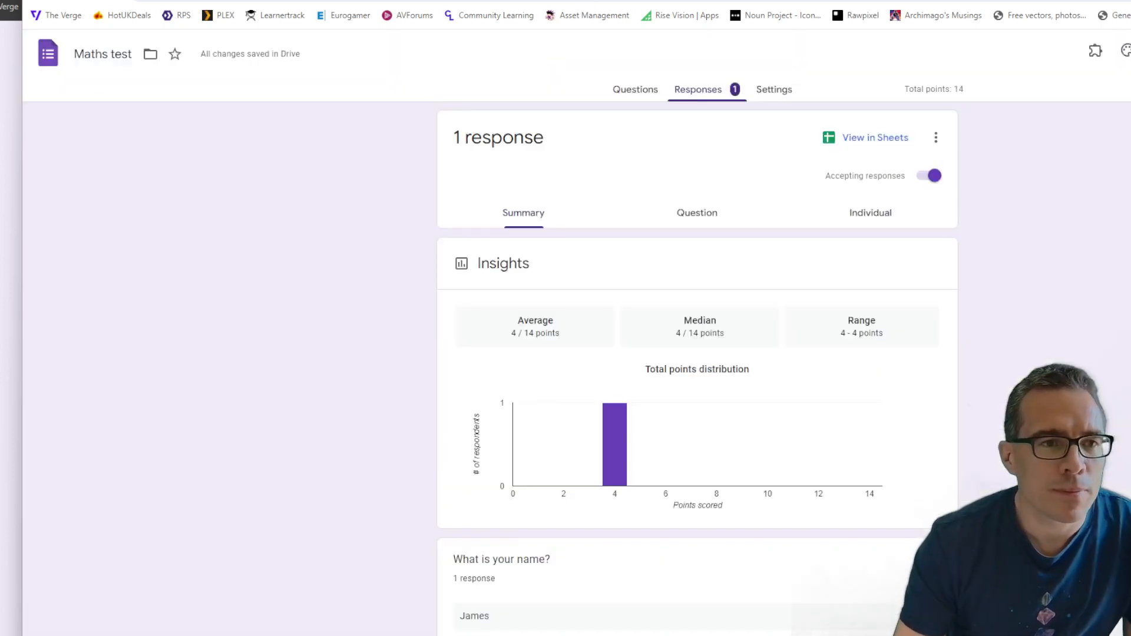
click(934, 138)
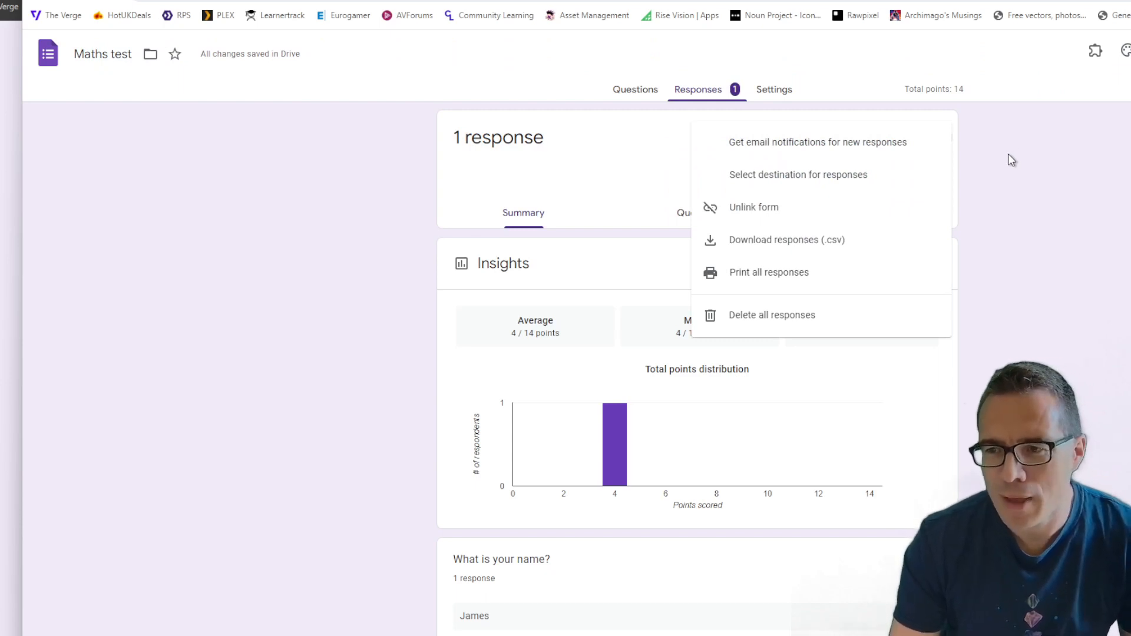
click(1017, 139)
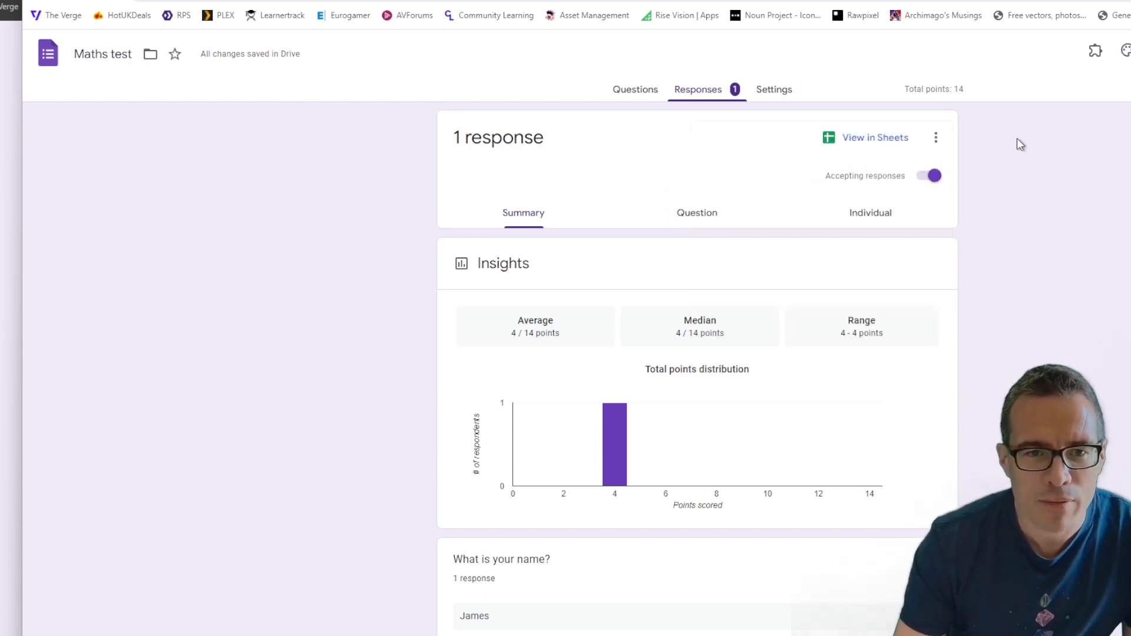
click(941, 142)
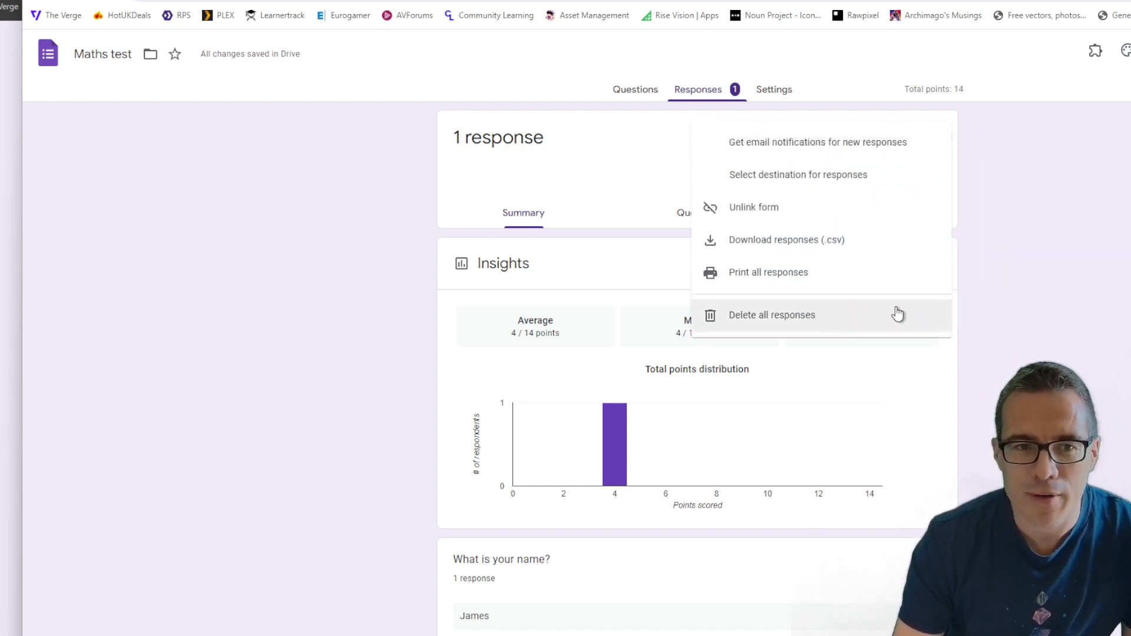
click(979, 303)
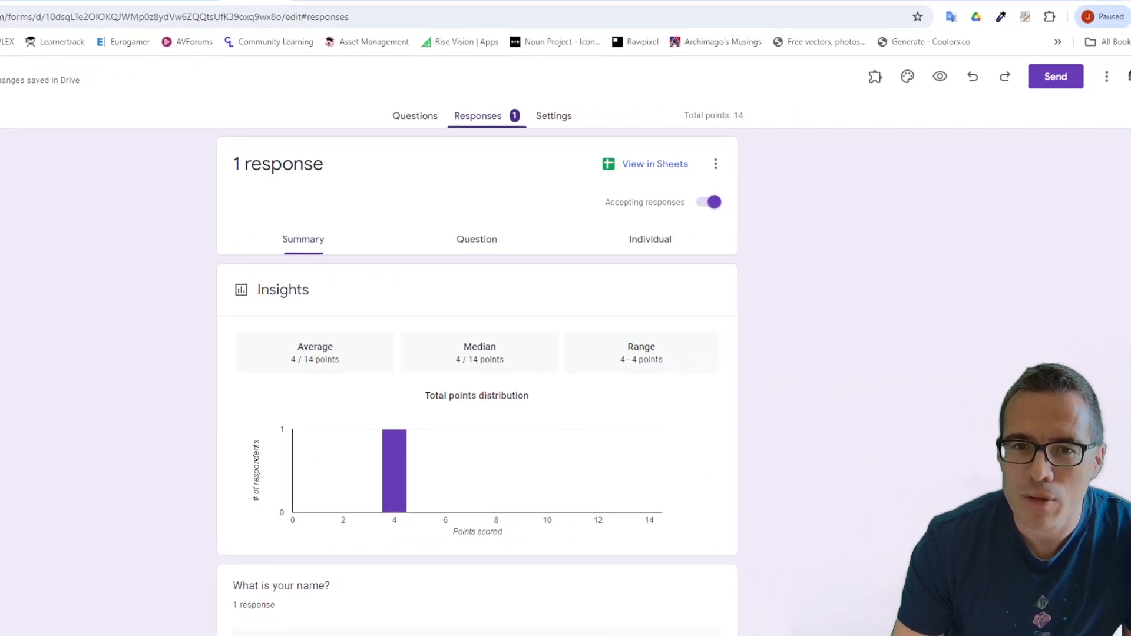
click(1107, 79)
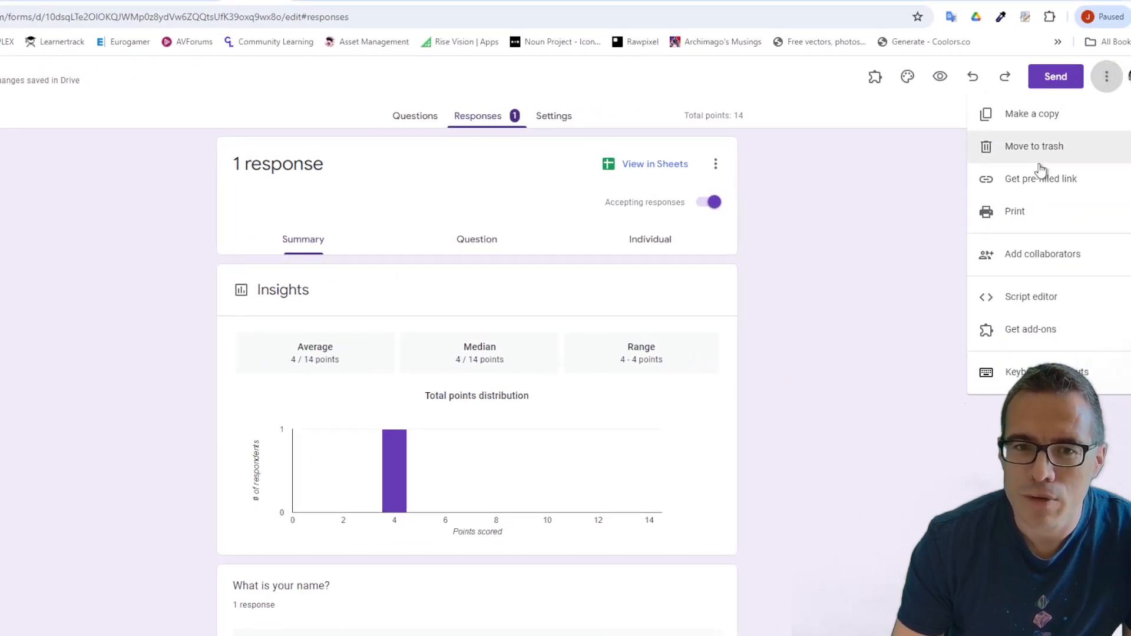
click(1030, 115)
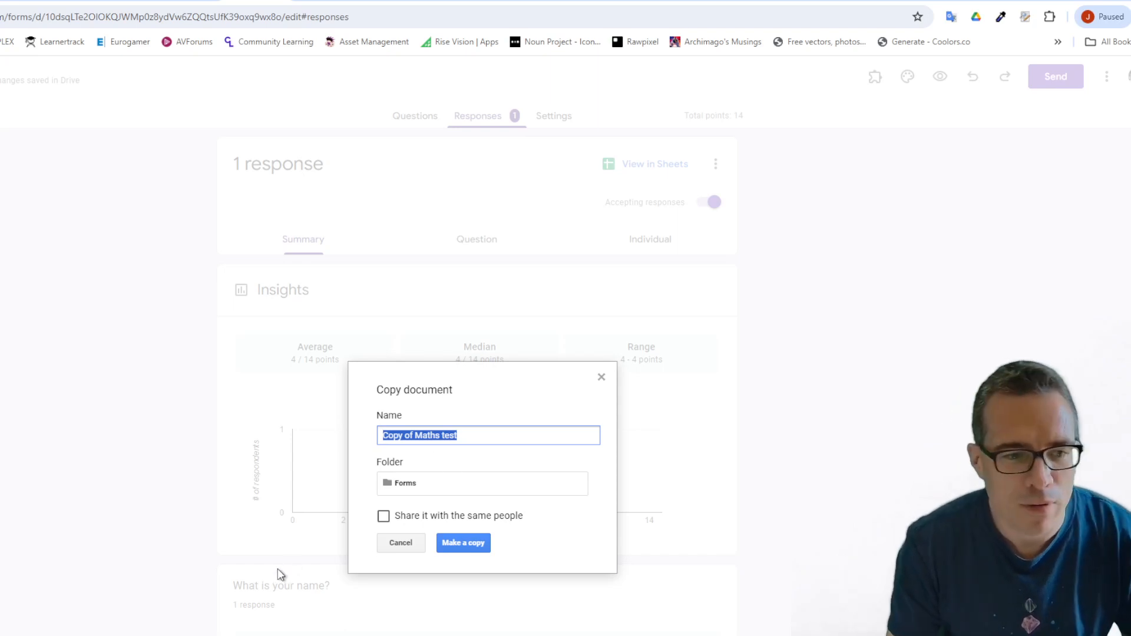
click(388, 547)
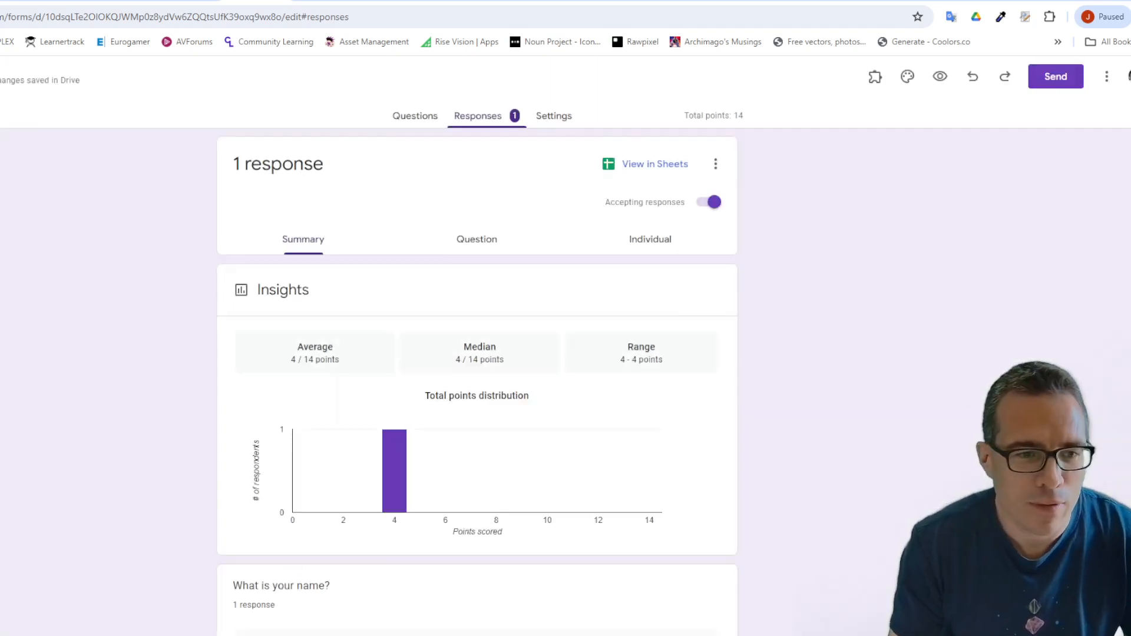
Look over the form's quiz settings, its responses and its questions
click(566, 124)
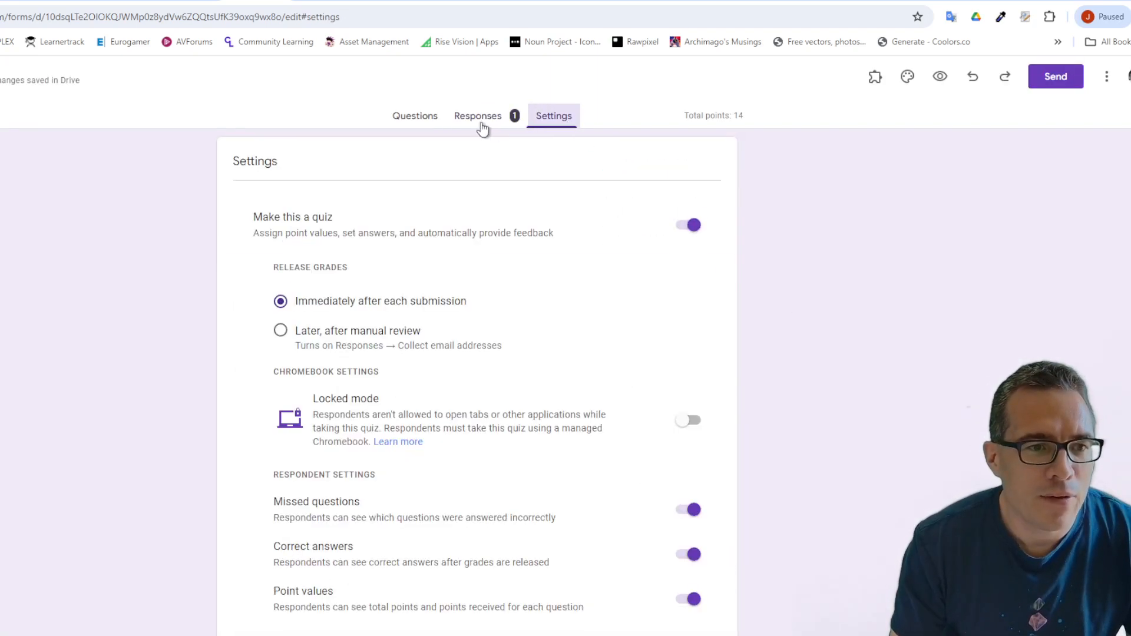
click(482, 124)
click(400, 121)
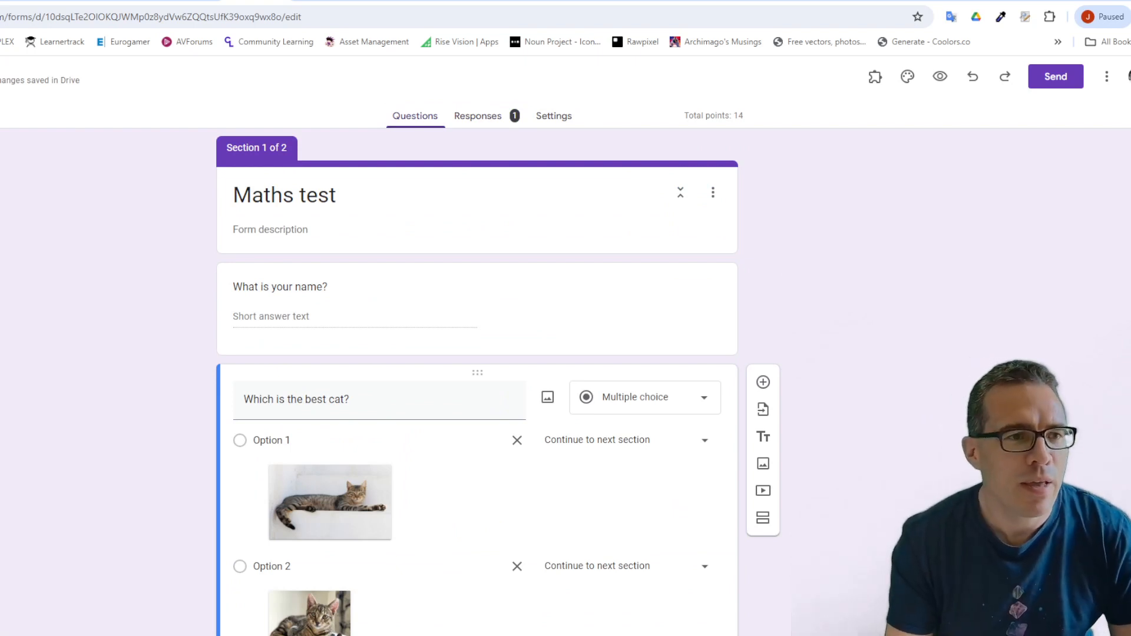
Switch to Google Classroom in another browser page and sign in with the communitylearningwest.net account
click(305, 3)
click(312, 18)
text(class)
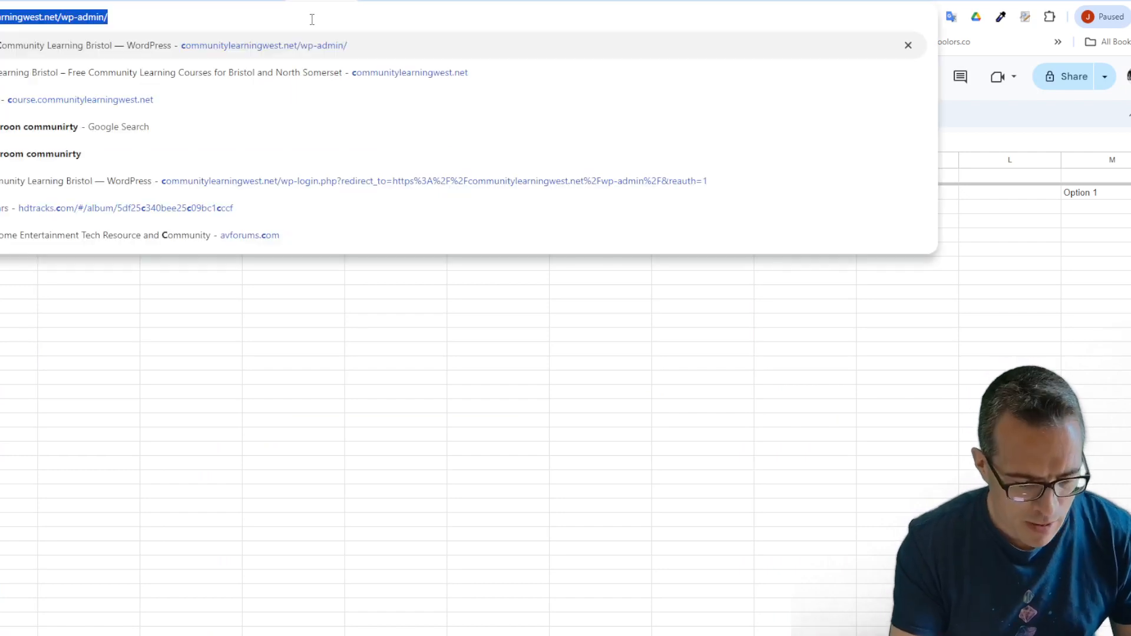
key(Escape)
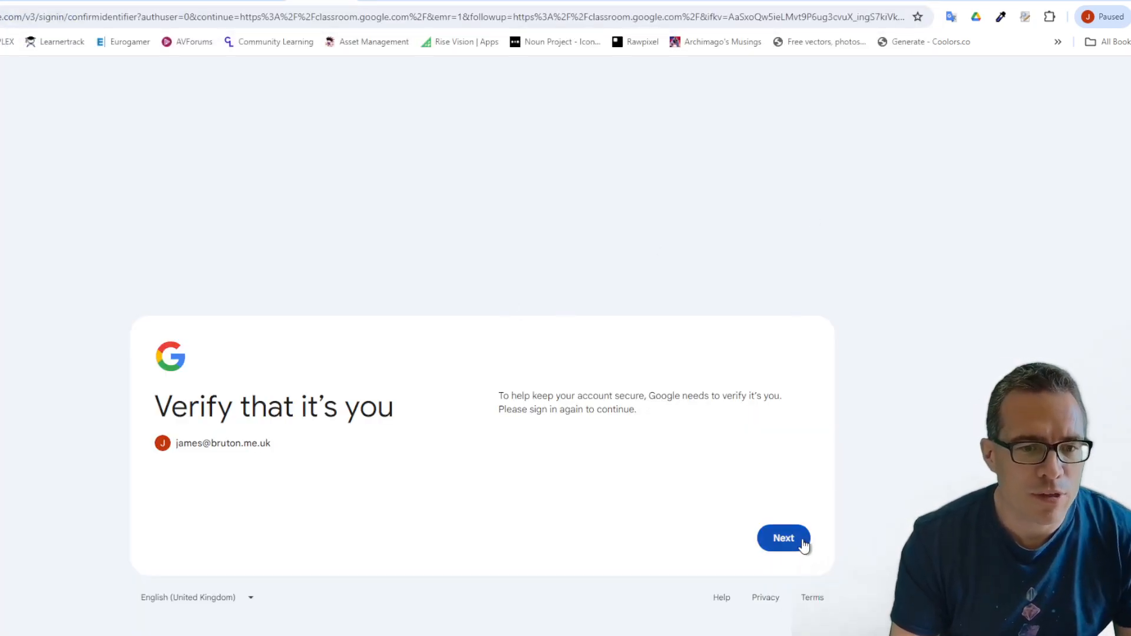
click(802, 540)
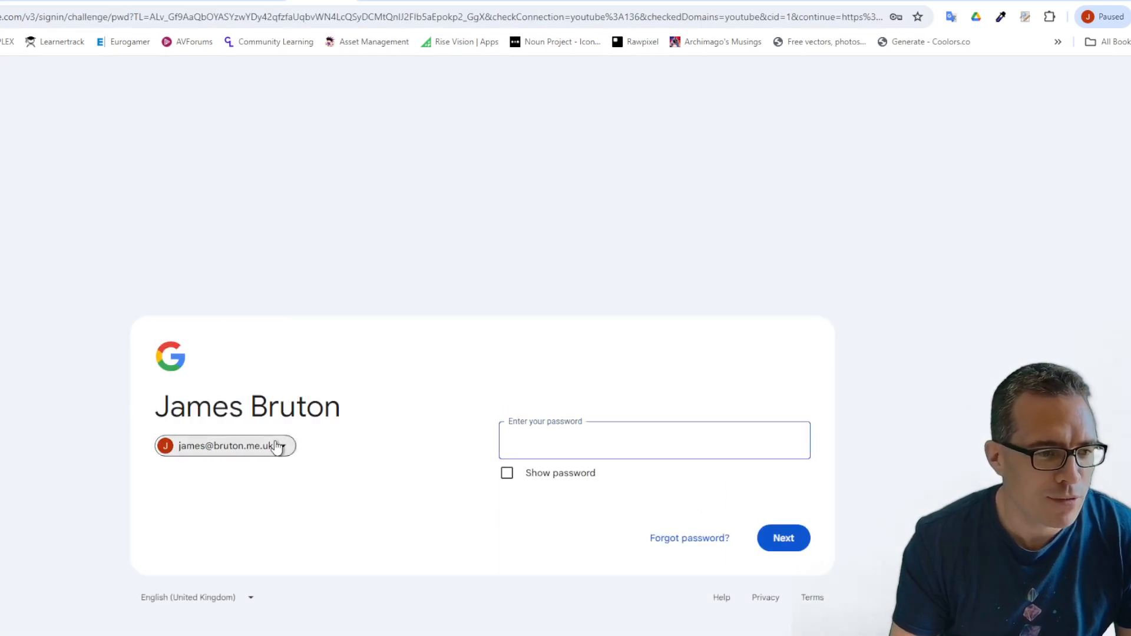
click(277, 445)
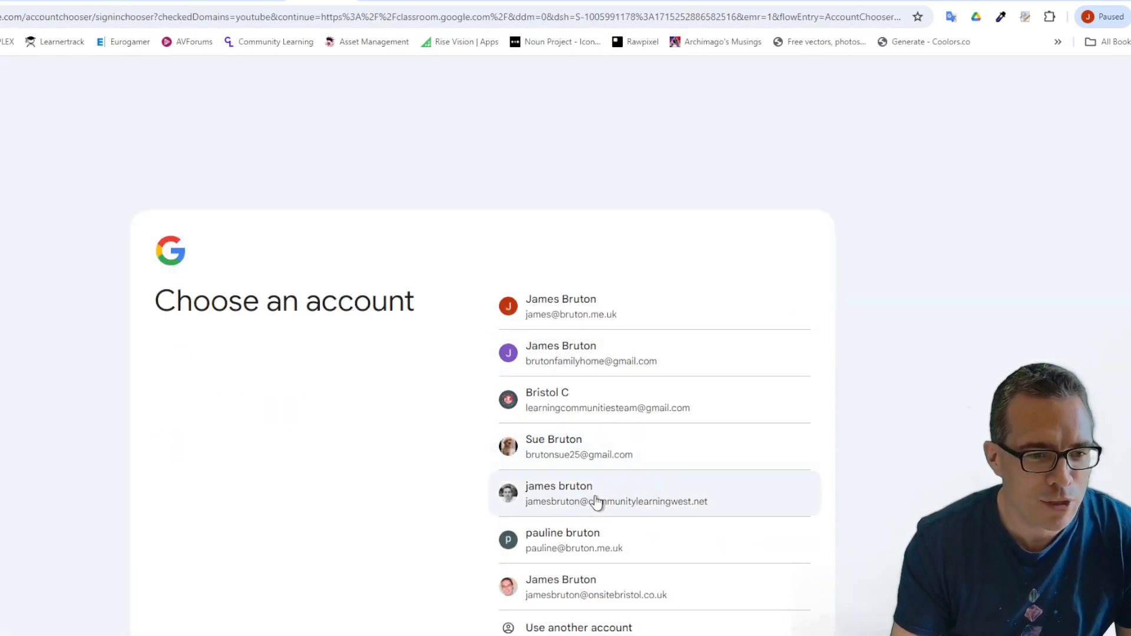
click(619, 499)
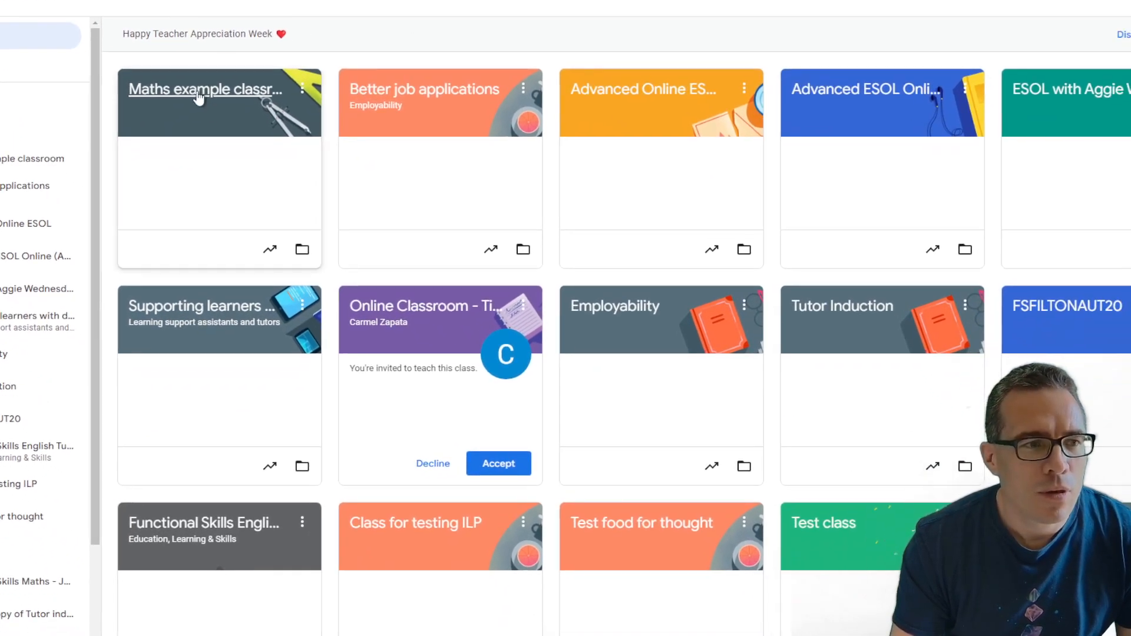
Create a classwork assignment titled "Take this test" in the Maths example classroom
click(238, 122)
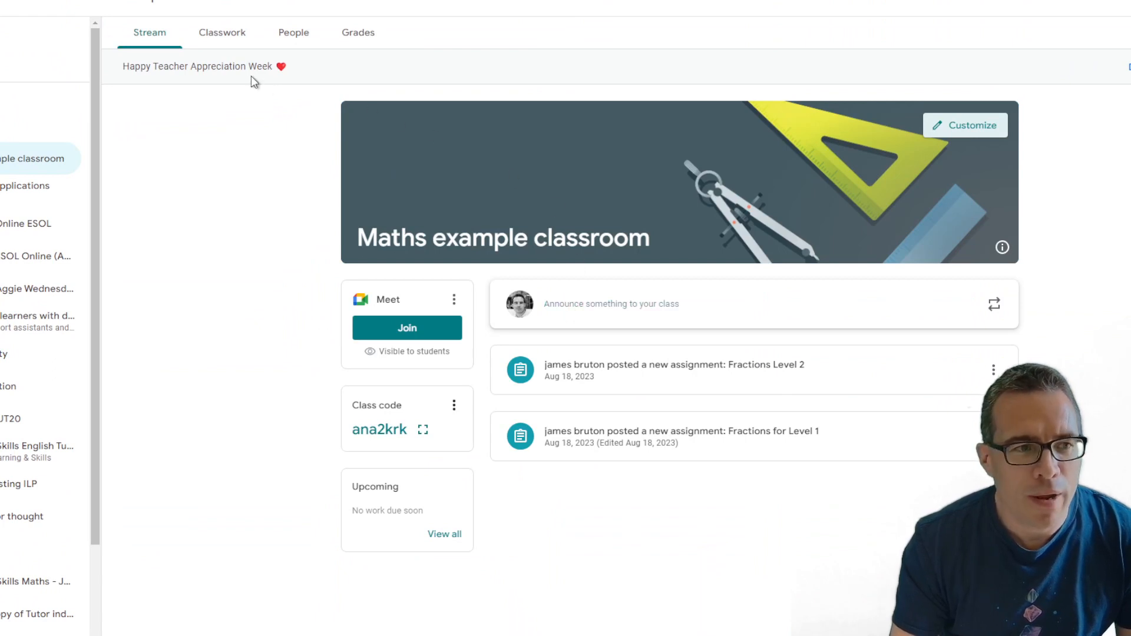
click(224, 40)
click(471, 118)
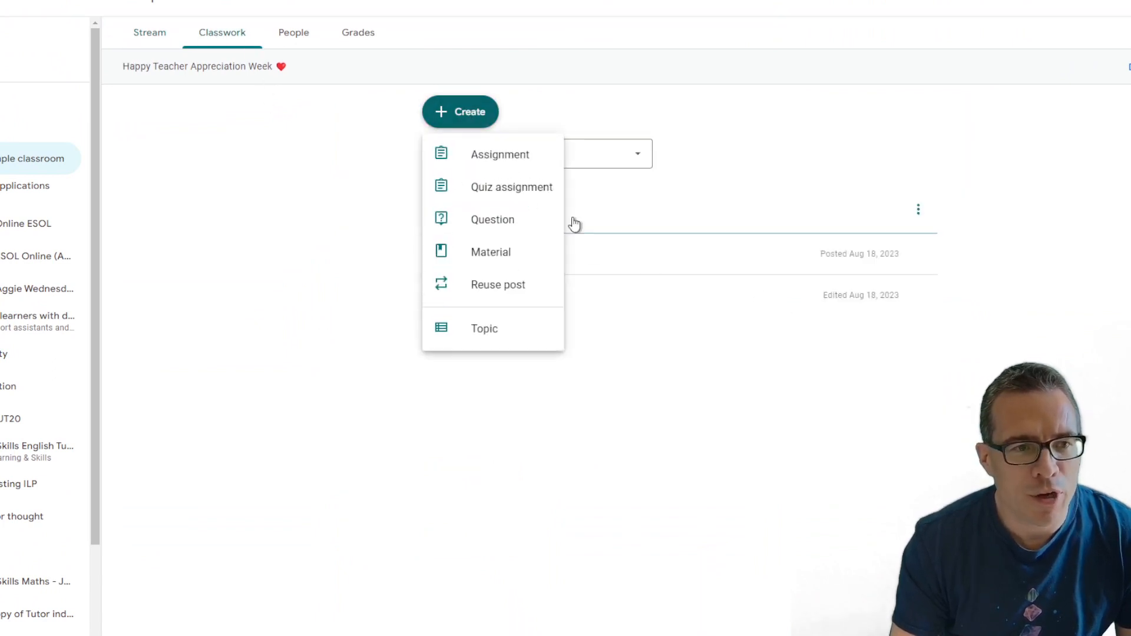
click(513, 160)
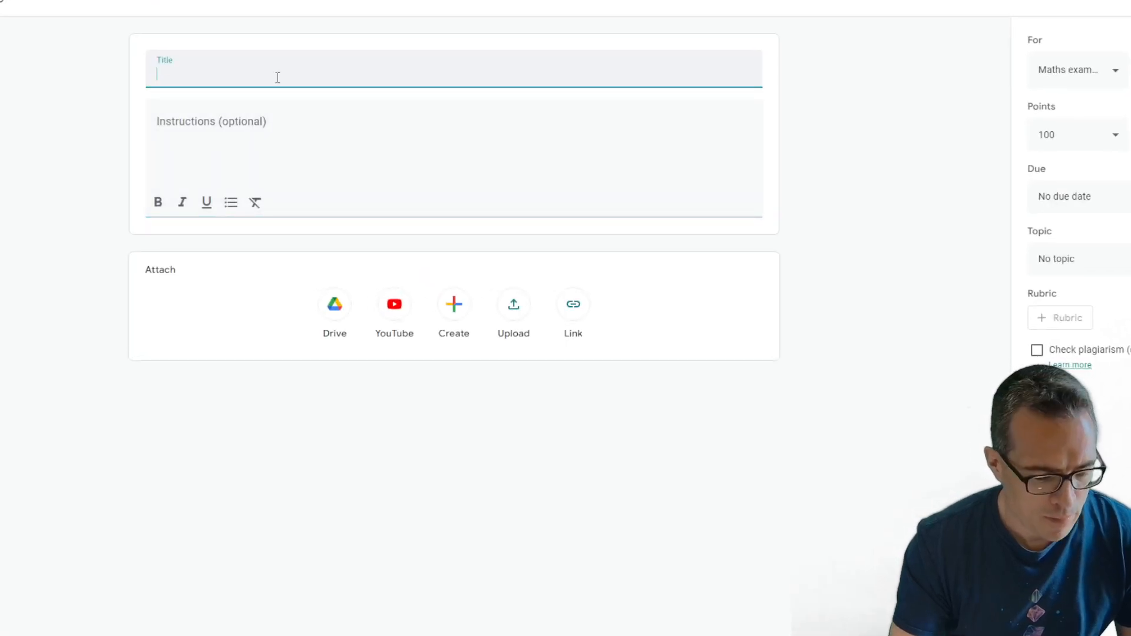
text(Take this test)
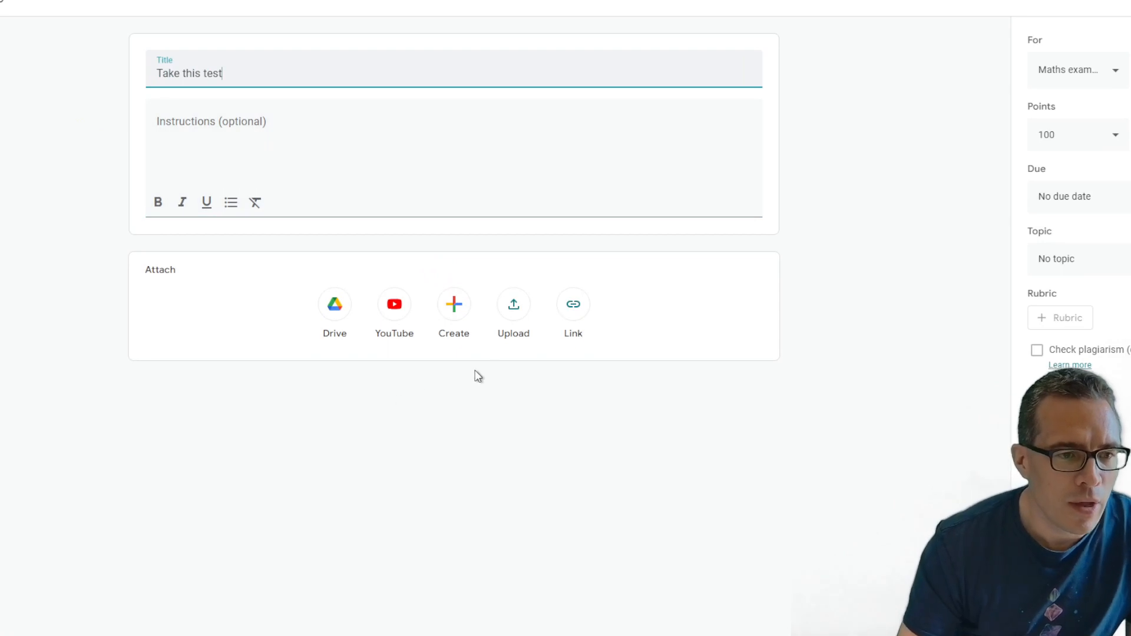
Attach the Maths test form from Google Drive to the "Take this test" assignment and post it to the class
click(335, 306)
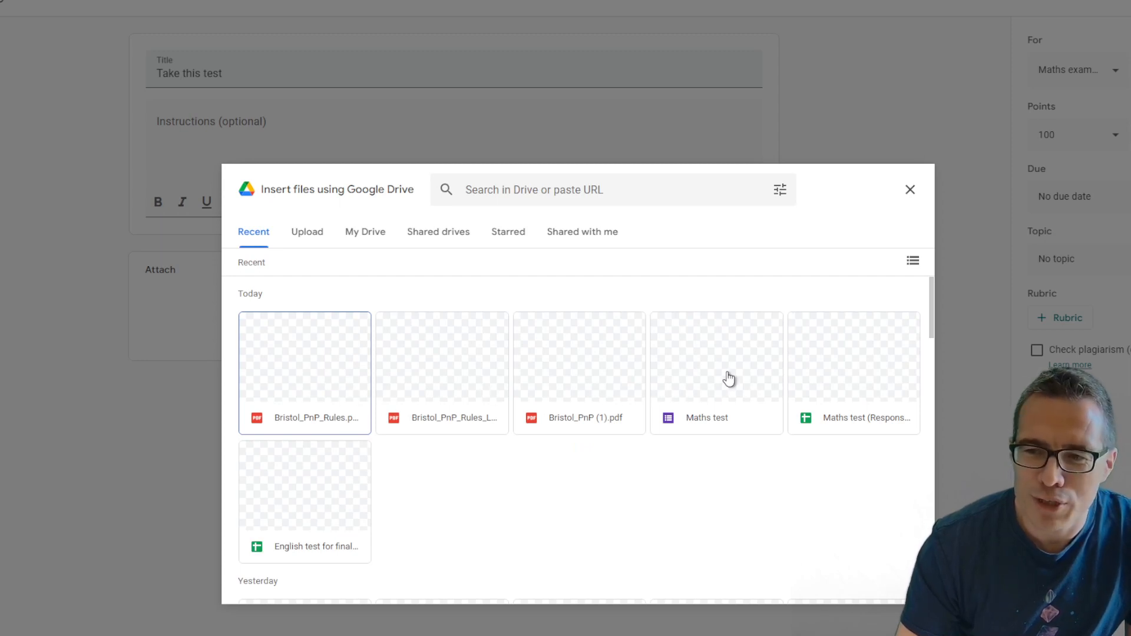
click(686, 382)
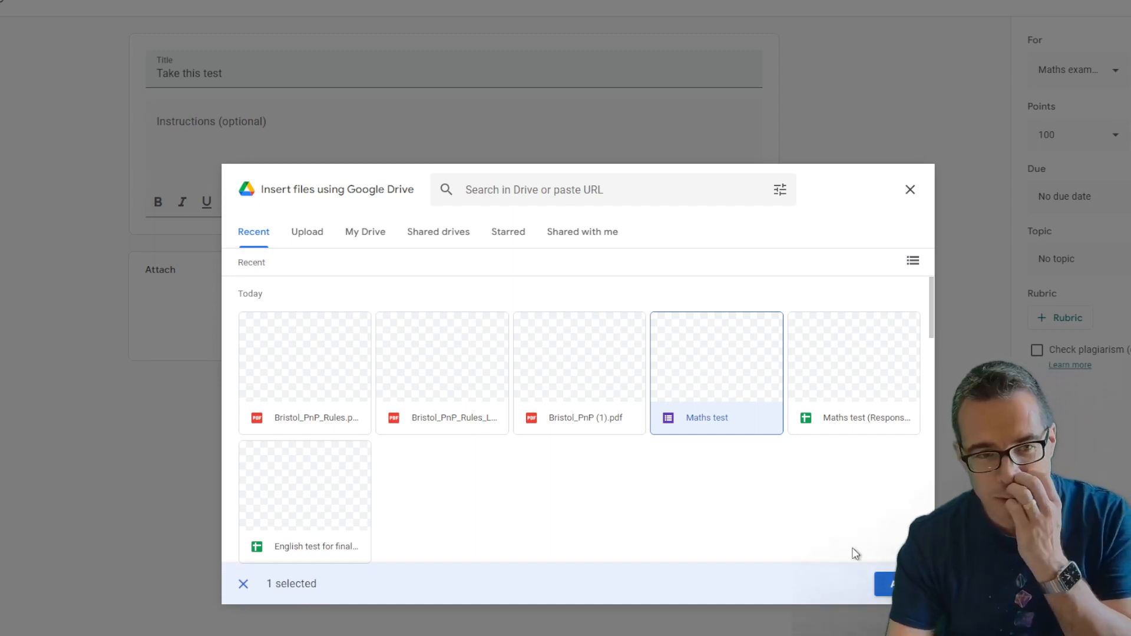
click(903, 584)
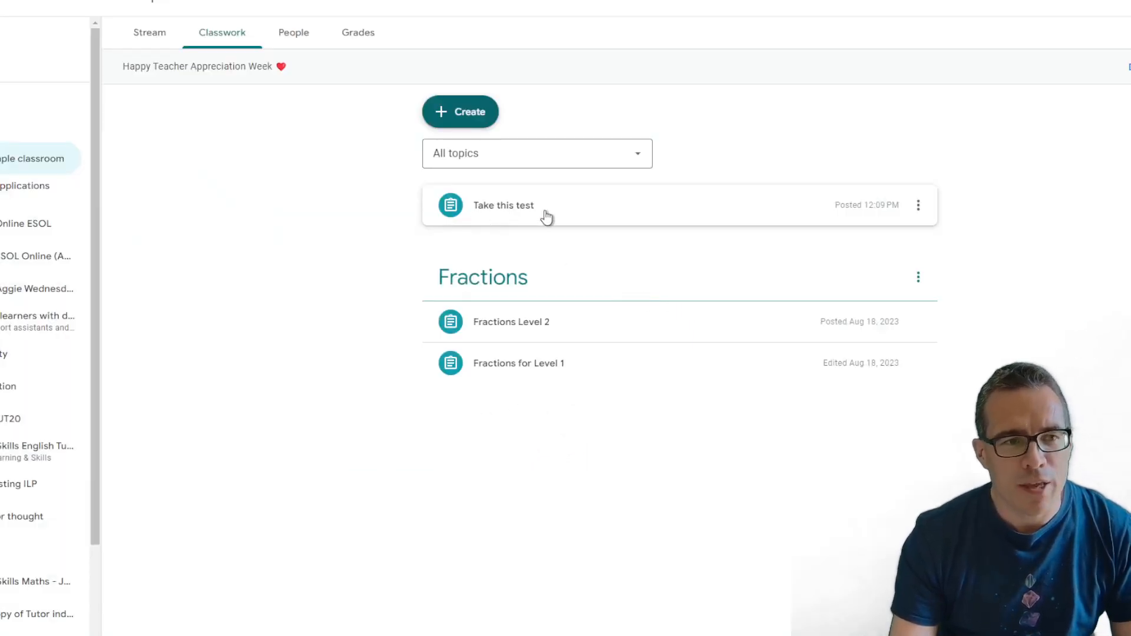
View the class grades for the posted assignments and return to the classwork list
click(362, 42)
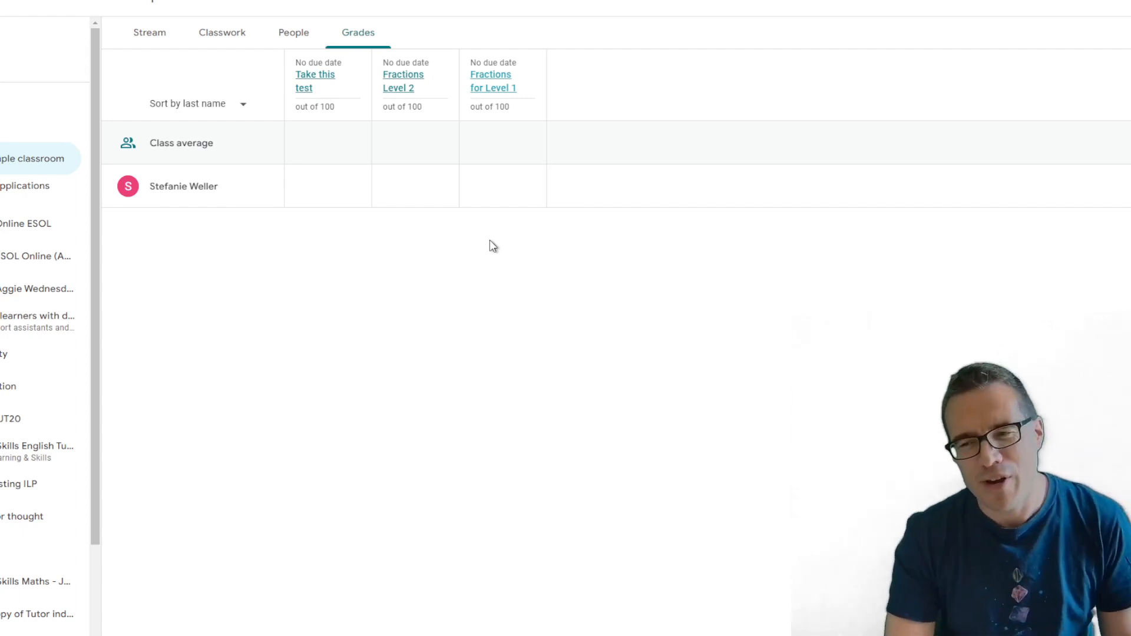
click(241, 47)
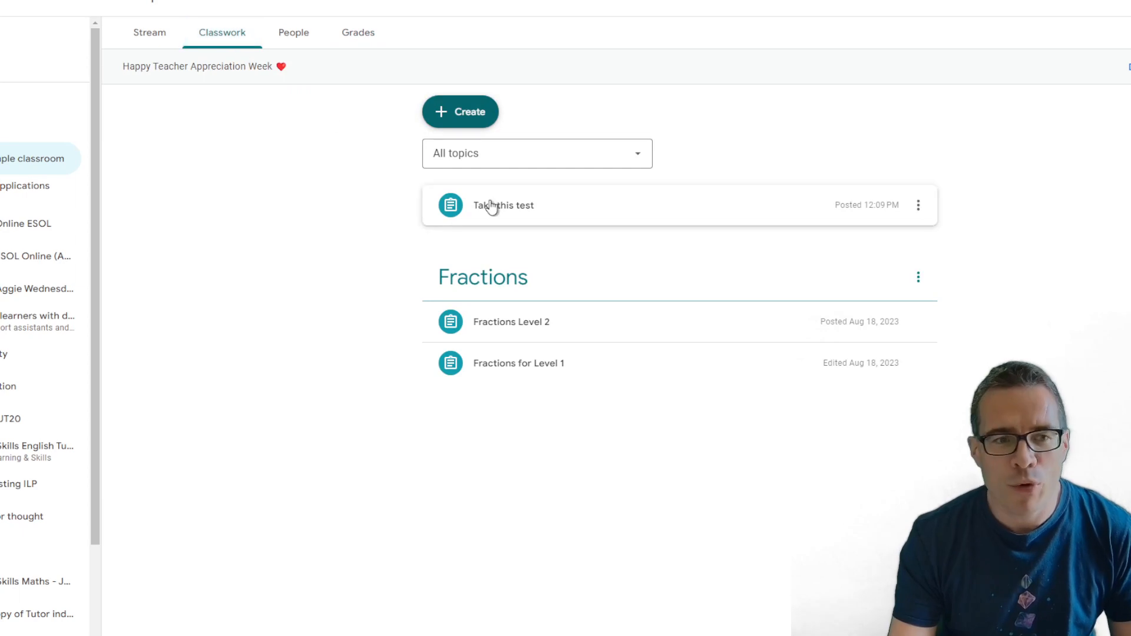
Start another assignment, attach the Maths test form from Google Drive and turn off Grade importing
click(470, 119)
click(522, 163)
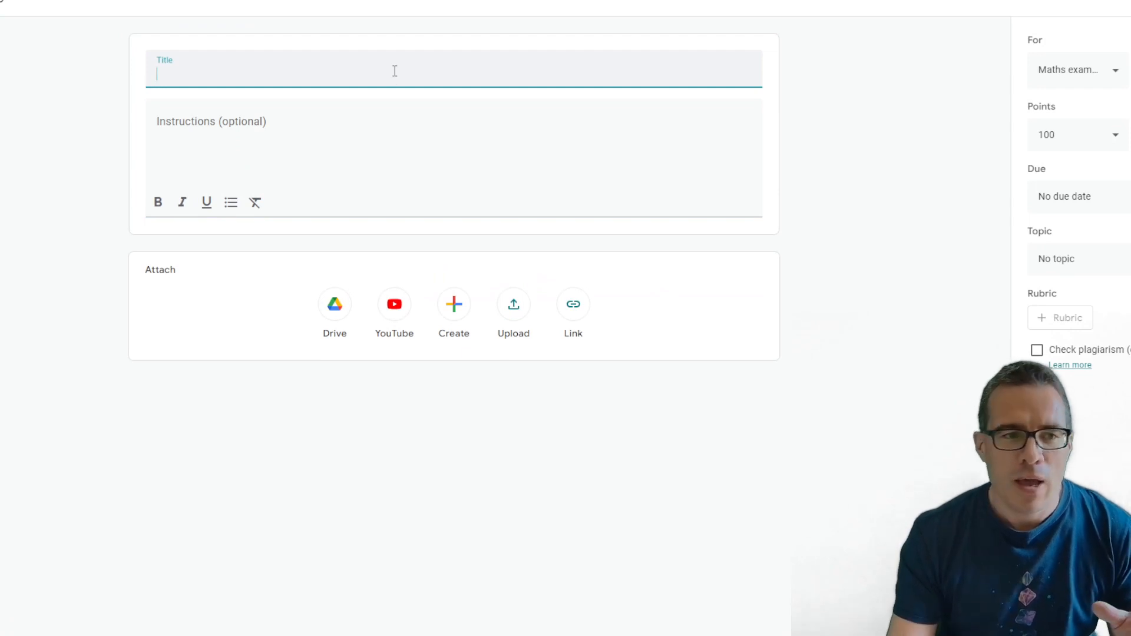
click(335, 301)
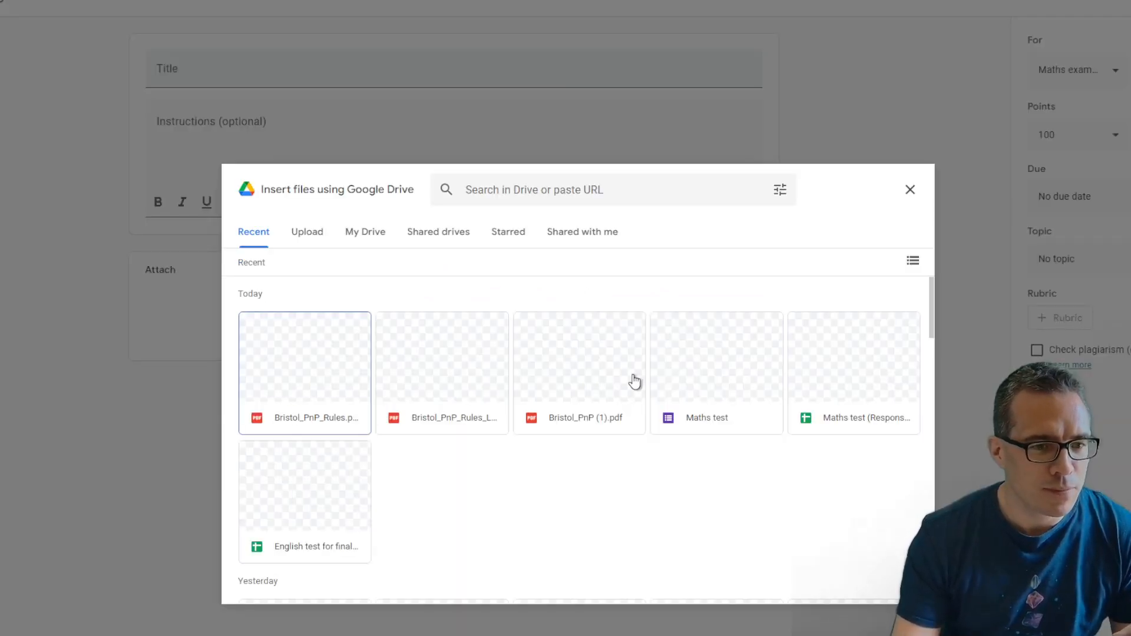
double_click(687, 379)
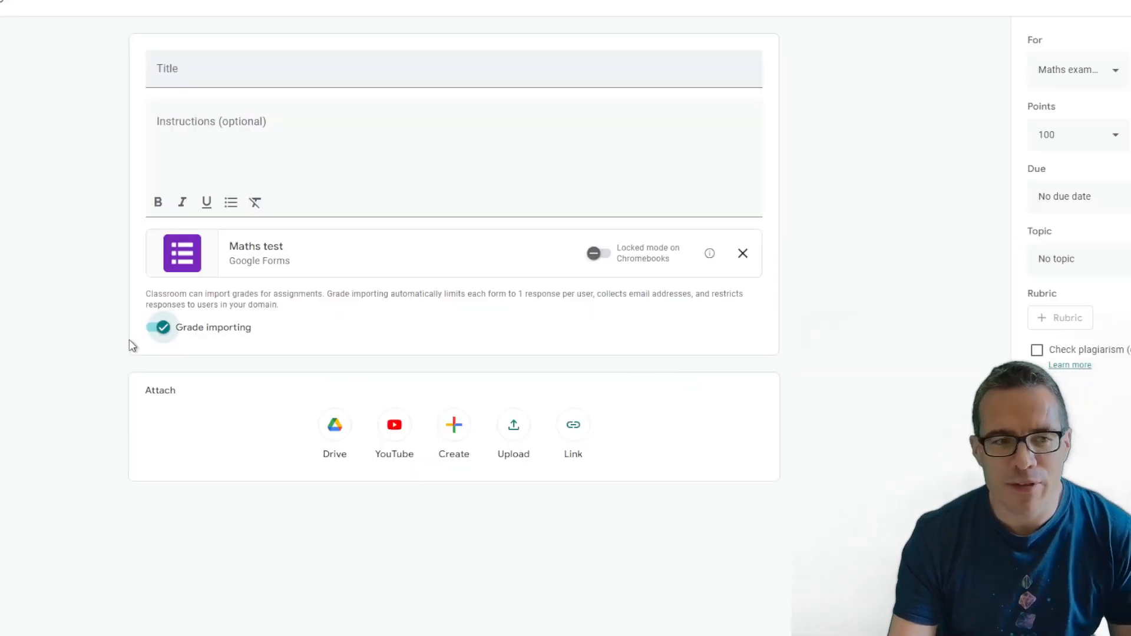
click(157, 327)
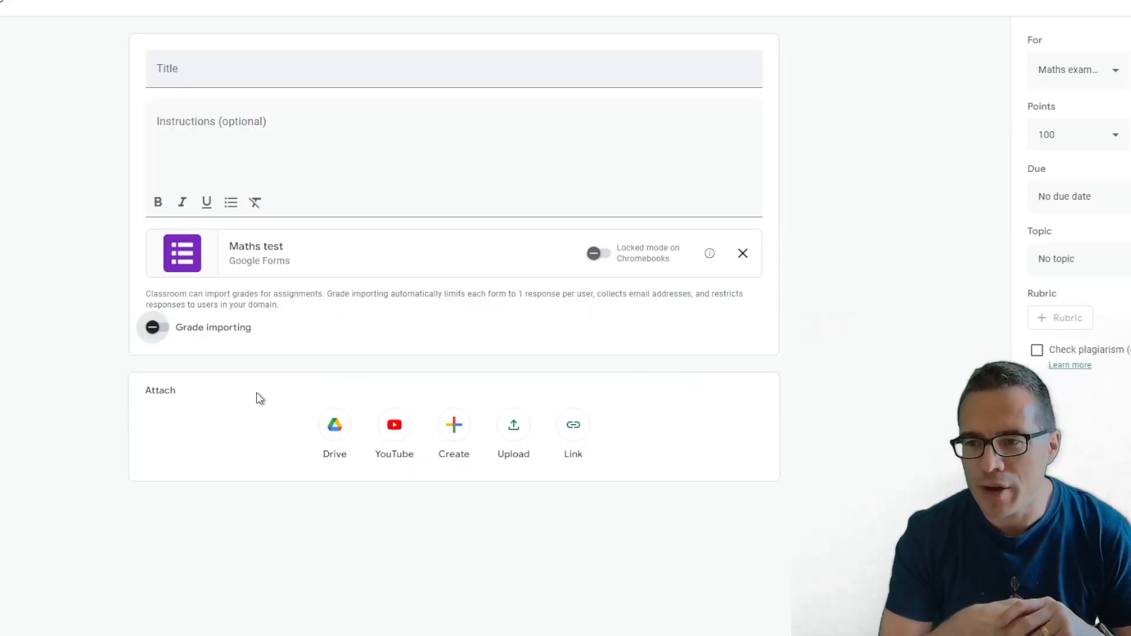